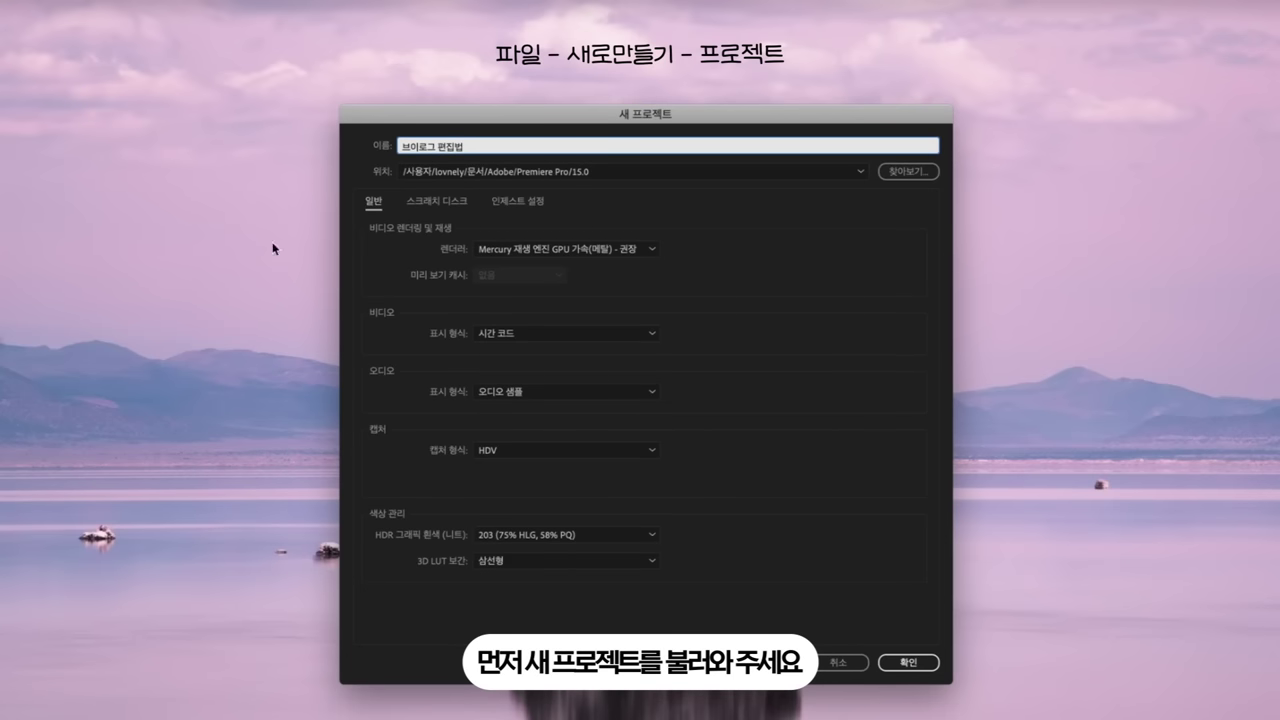
# - Create the project 브이로그 편집법 and import all clips from the 브이로그 영상 folder into it
pyautogui.click(908, 662)
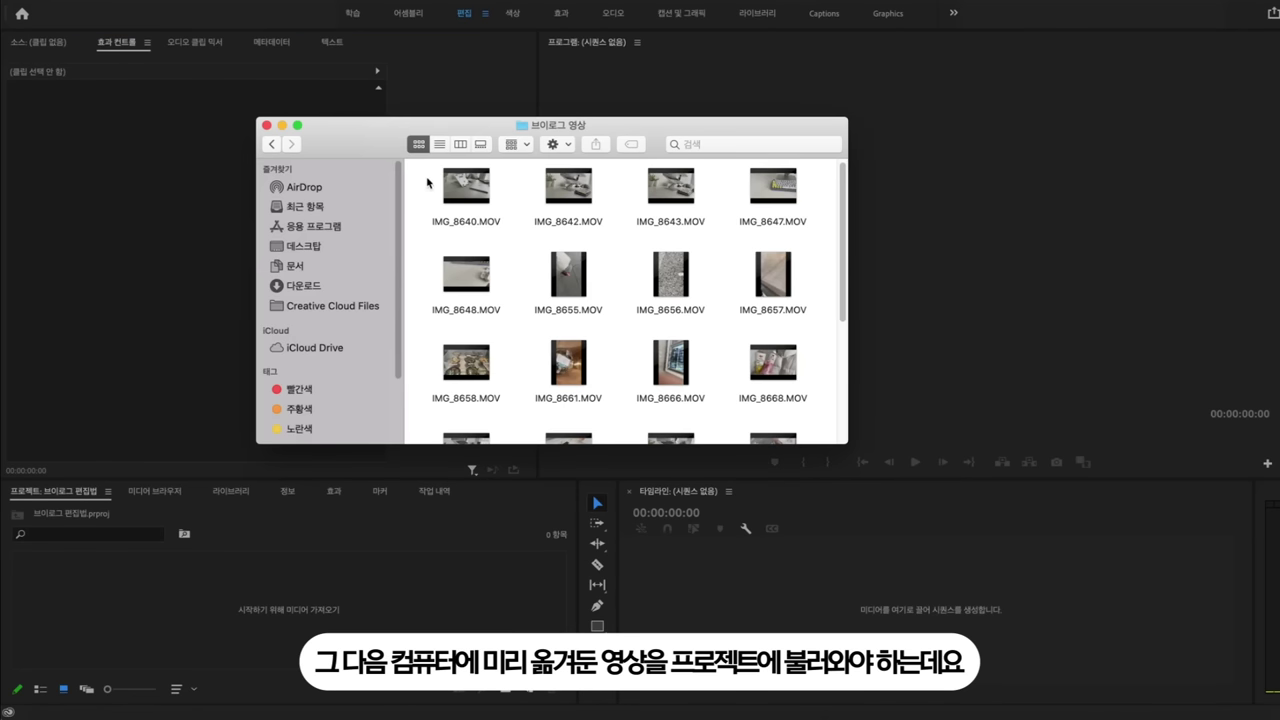
pyautogui.press('super+a')
pyautogui.moveTo(457, 400); pyautogui.dragTo(363, 534)
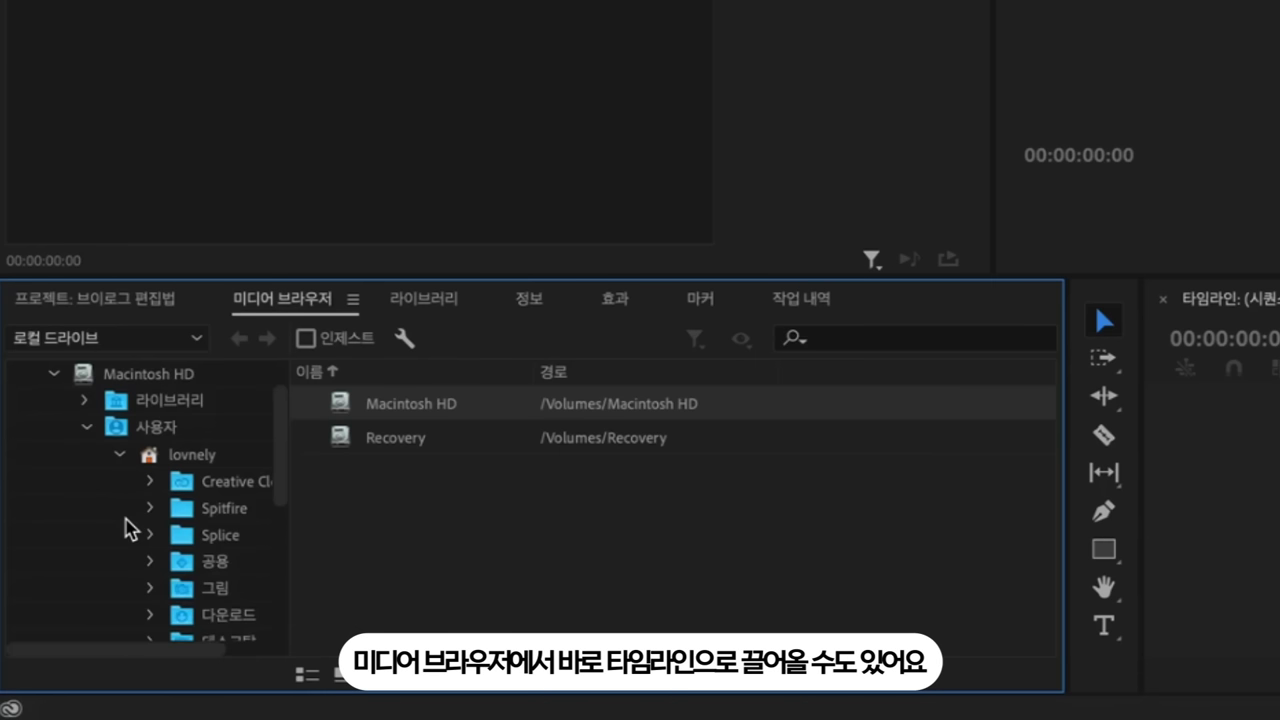
# - Browse to the 브이로그 영상 folder on the desktop and place all of its clips on the empty timeline
pyautogui.scroll(-3, 145, 540)
pyautogui.click(153, 536)
pyautogui.scroll(-3, 160, 550)
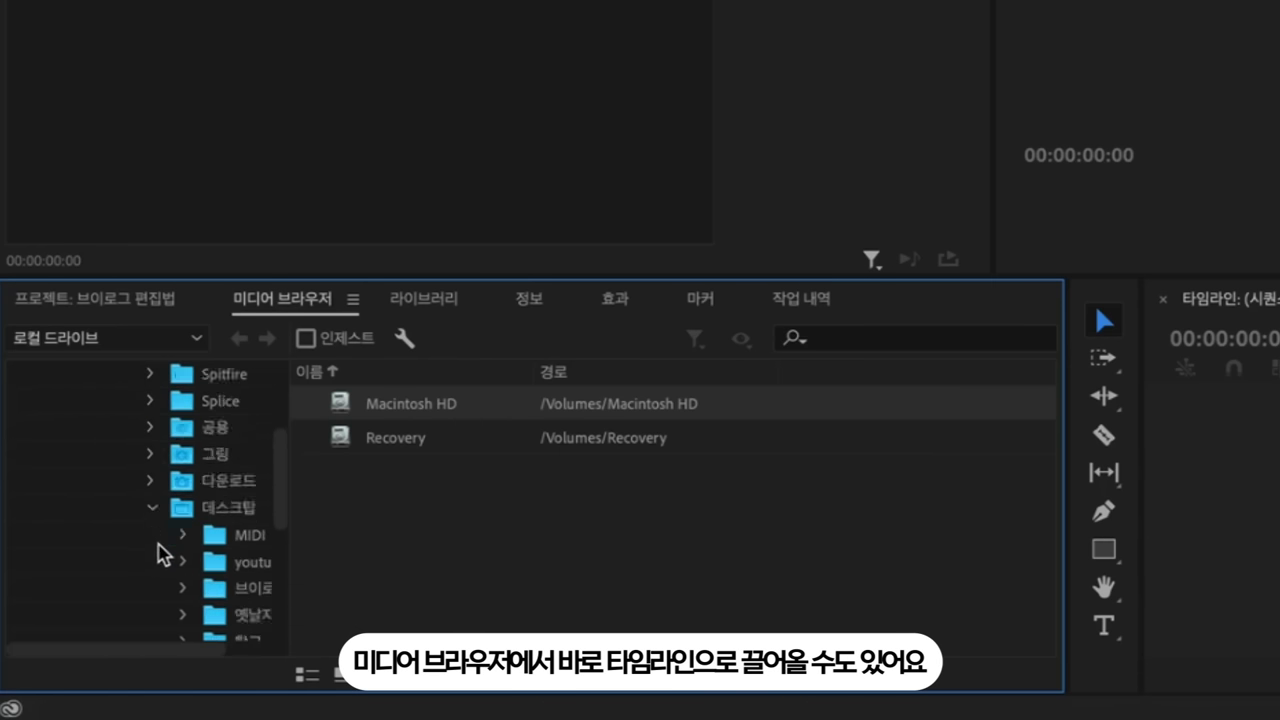
pyautogui.click(251, 533)
pyautogui.moveTo(212, 657); pyautogui.dragTo(258, 657)
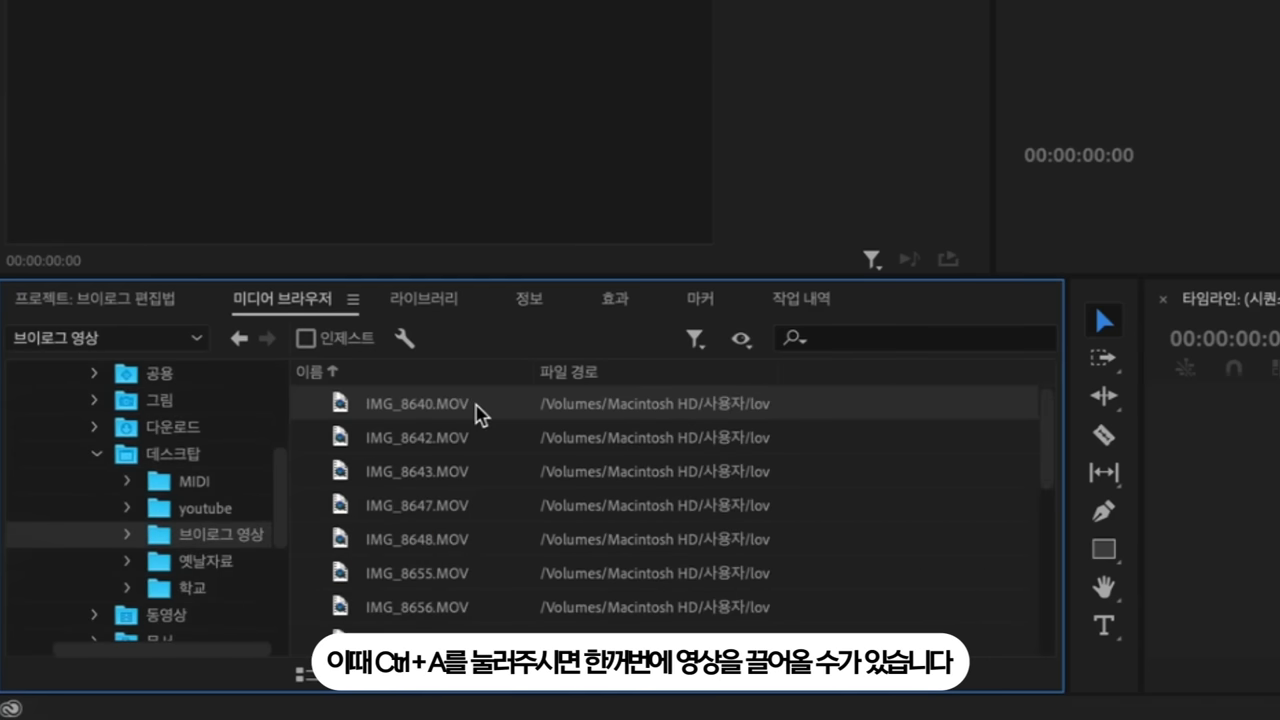
pyautogui.hotkey('ctrl', 'a')
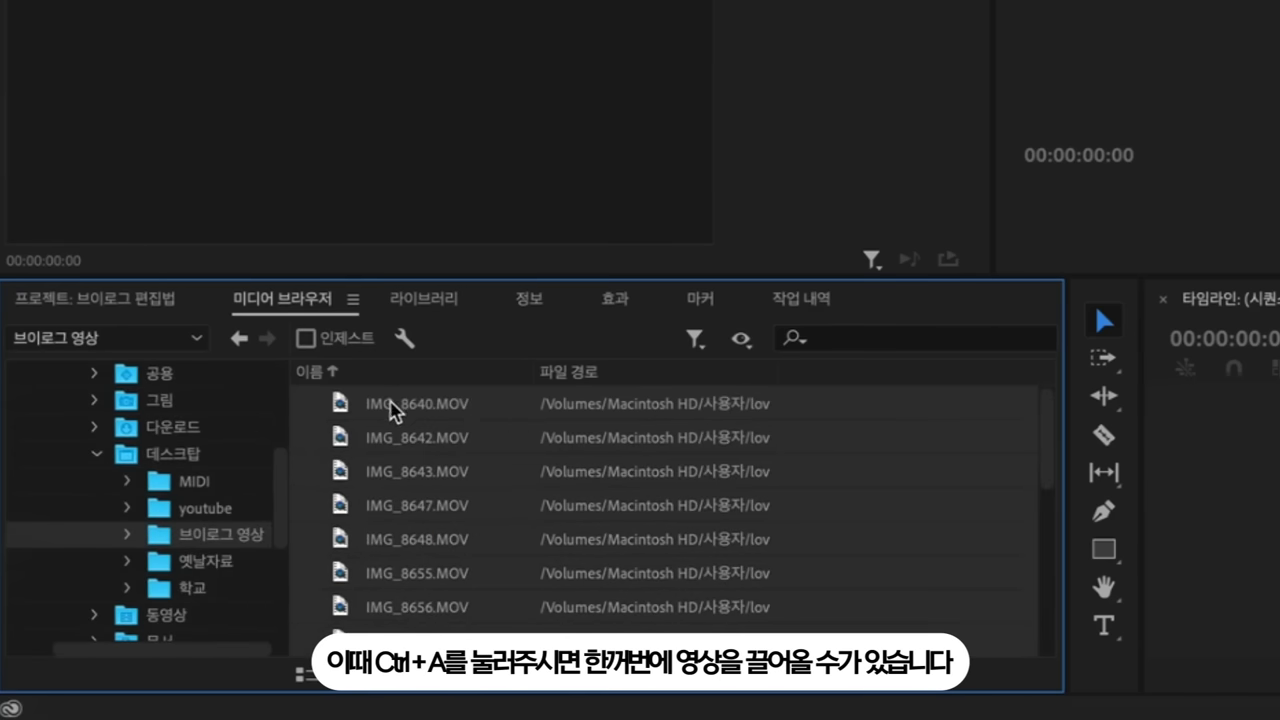
pyautogui.moveTo(392, 410); pyautogui.dragTo(920, 483)
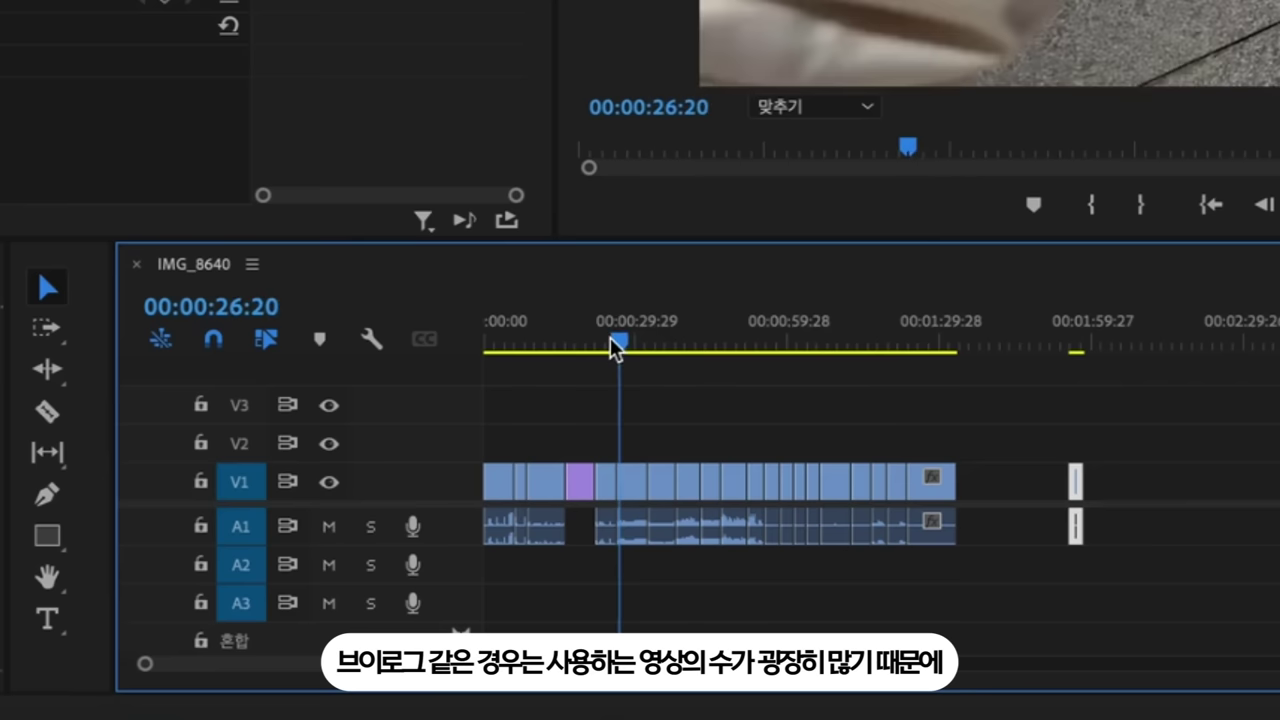
# - Duplicate the purple clip to the end of the timeline, just behind the separate clip at about 00:01:58
pyautogui.moveTo(614, 346); pyautogui.dragTo(585, 345)
pyautogui.click(1119, 470)
pyautogui.moveTo(1085, 350); pyautogui.dragTo(1098, 356)
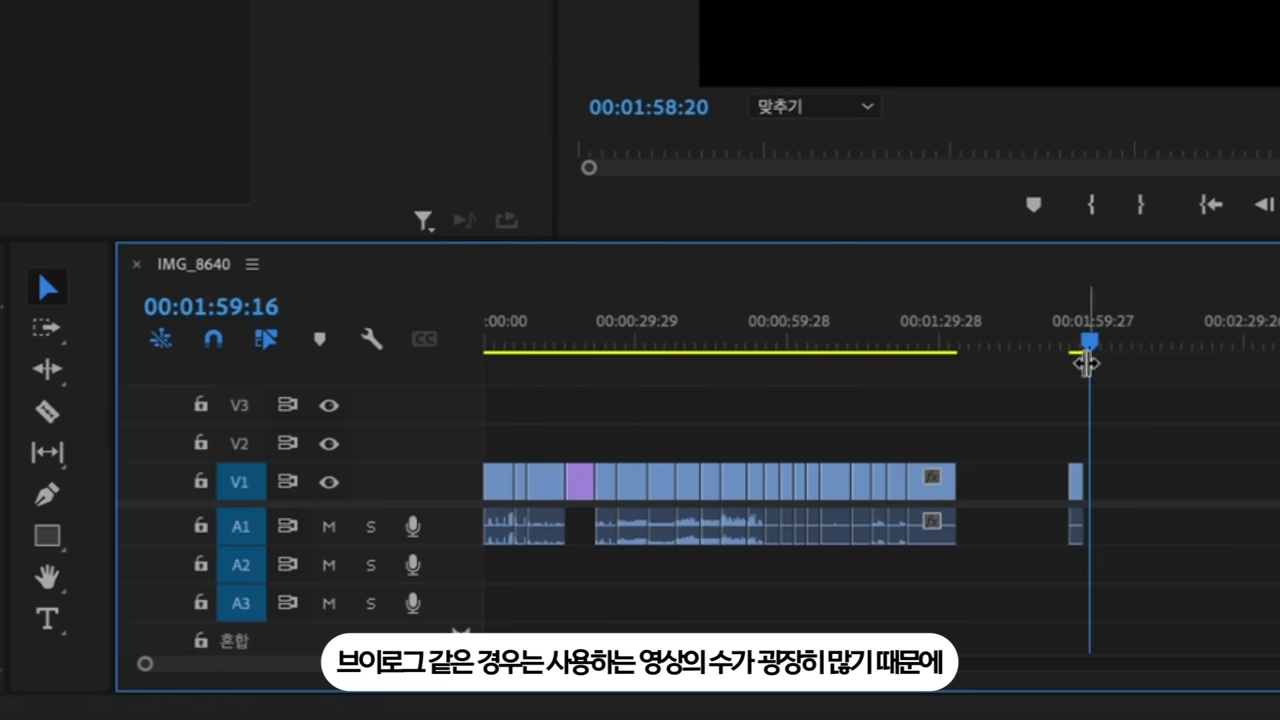
pyautogui.press('super+v')
# - Copy the clip at 00:00:39:25 to the end of the timeline, behind the duplicated purple clip
pyautogui.moveTo(508, 343); pyautogui.dragTo(491, 346)
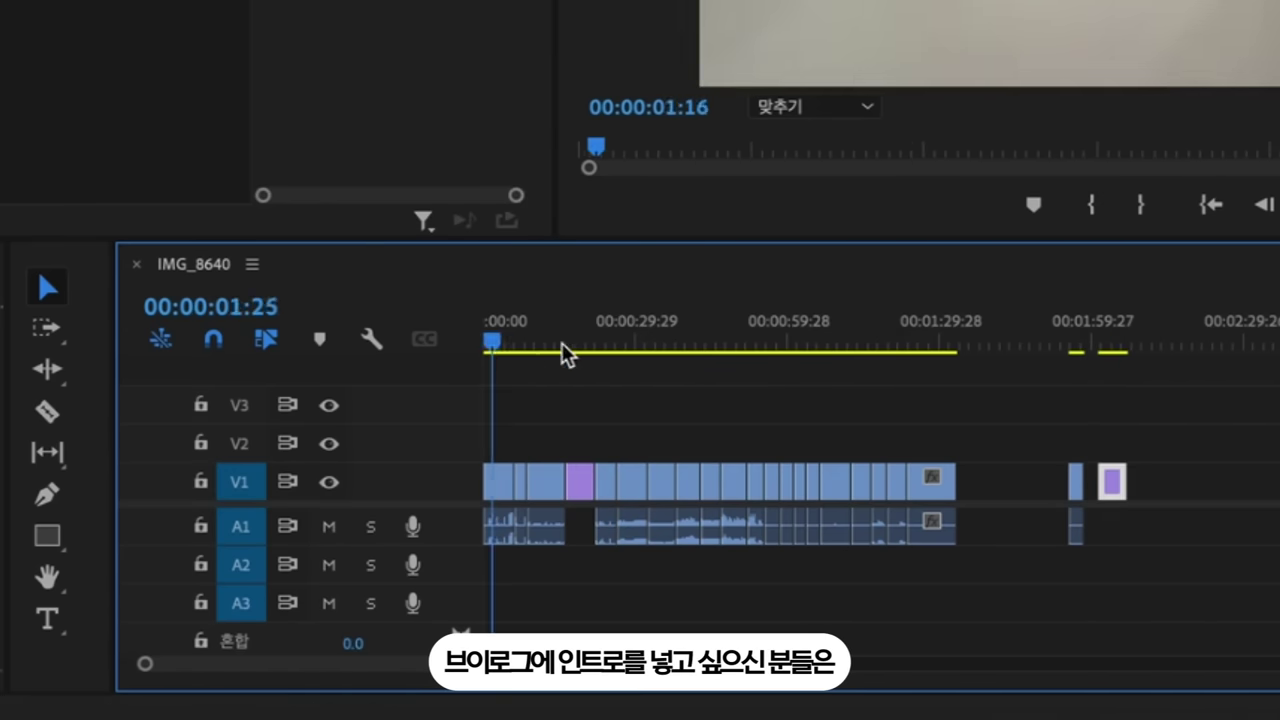
pyautogui.click(628, 347)
pyautogui.moveTo(634, 347); pyautogui.dragTo(684, 347)
pyautogui.click(688, 530)
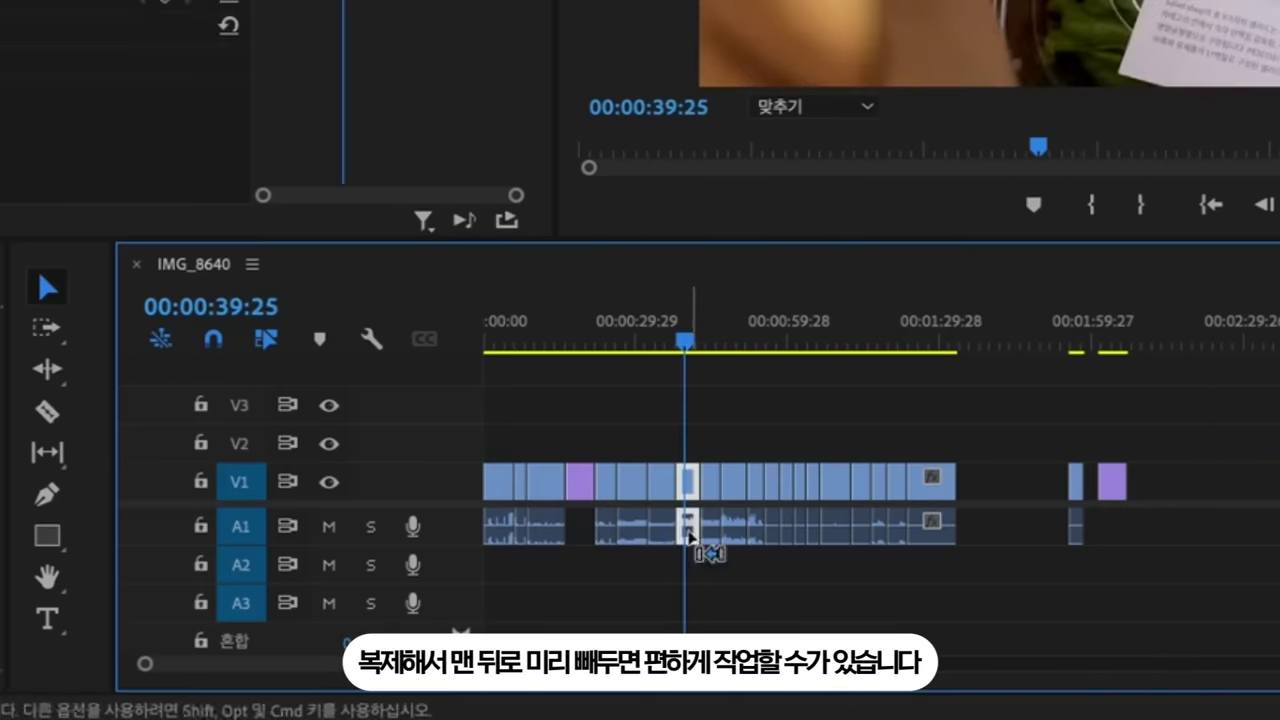
pyautogui.click(1169, 487)
pyautogui.moveTo(1154, 349); pyautogui.dragTo(1151, 339)
# - Split IMG_8640.MOV at 00:00:44:01 with the Razor tool
pyautogui.moveTo(752, 331); pyautogui.dragTo(846, 337)
pyautogui.press('c')
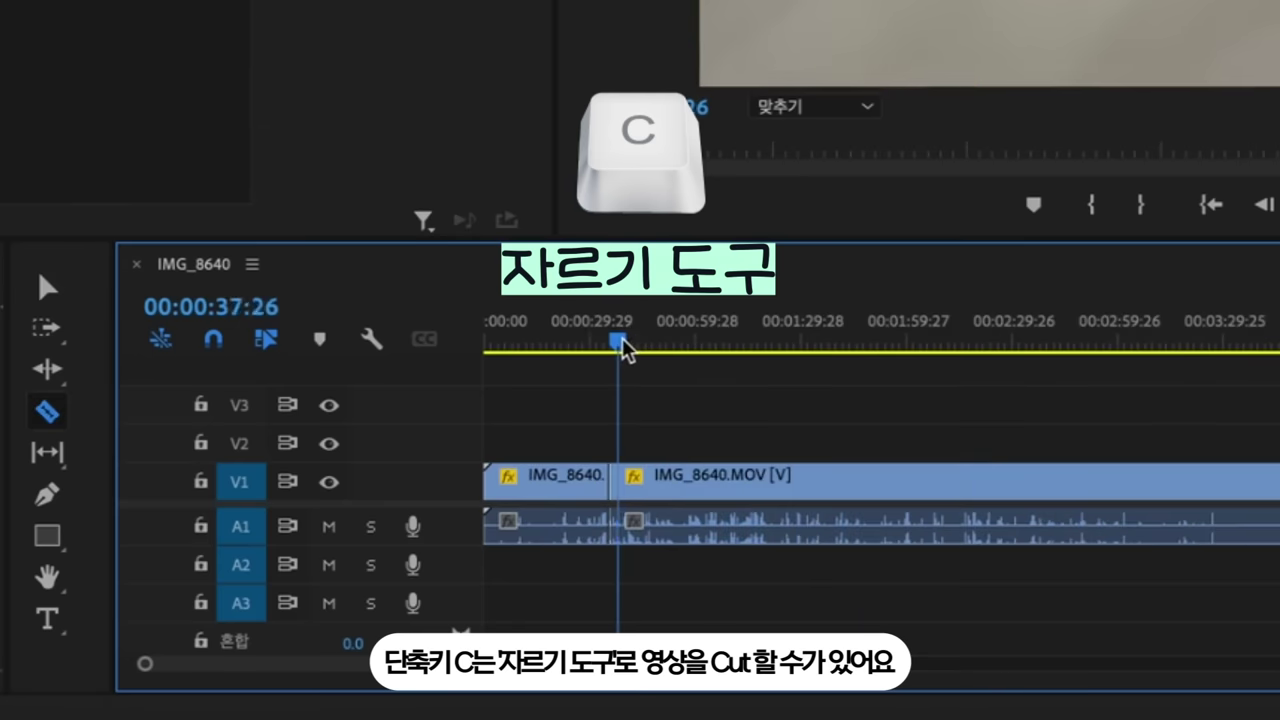
pyautogui.moveTo(623, 349); pyautogui.dragTo(640, 350)
pyautogui.click(650, 493)
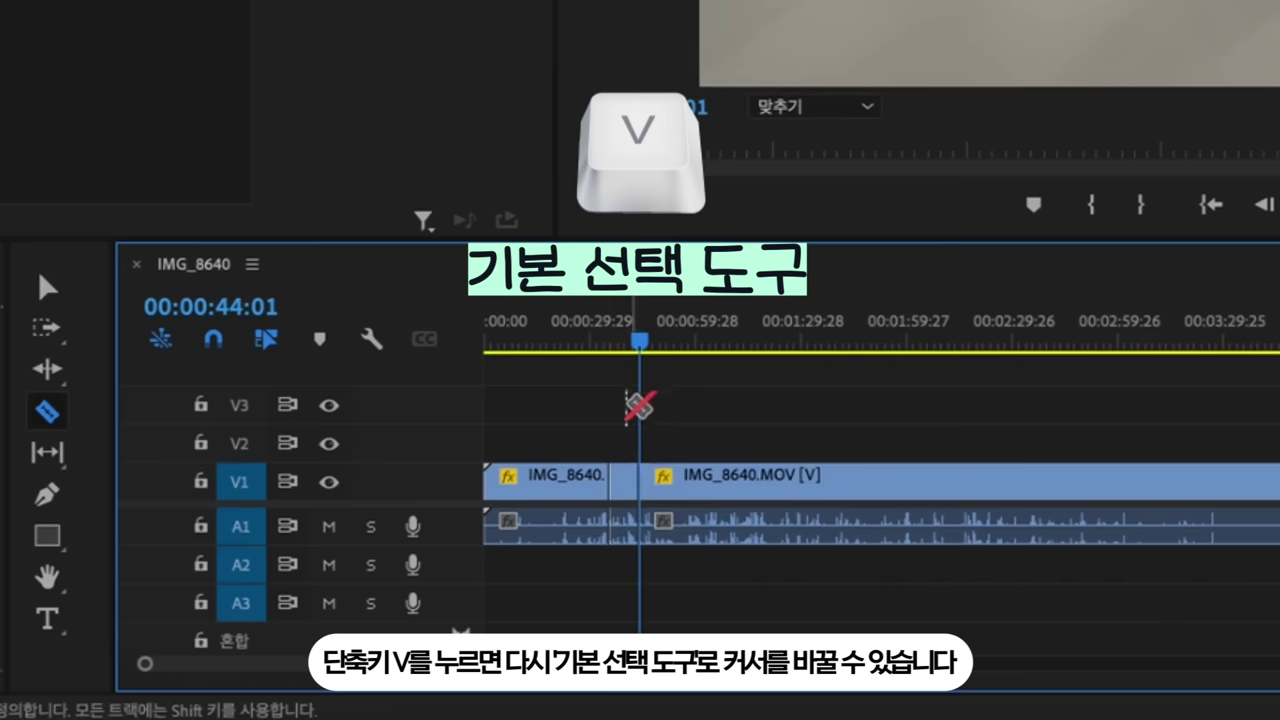
# - Ripple-extend the end of the short IMG_8640.MOV segment, play it, and trim it back to end at 00:00:46:04
pyautogui.press('v')
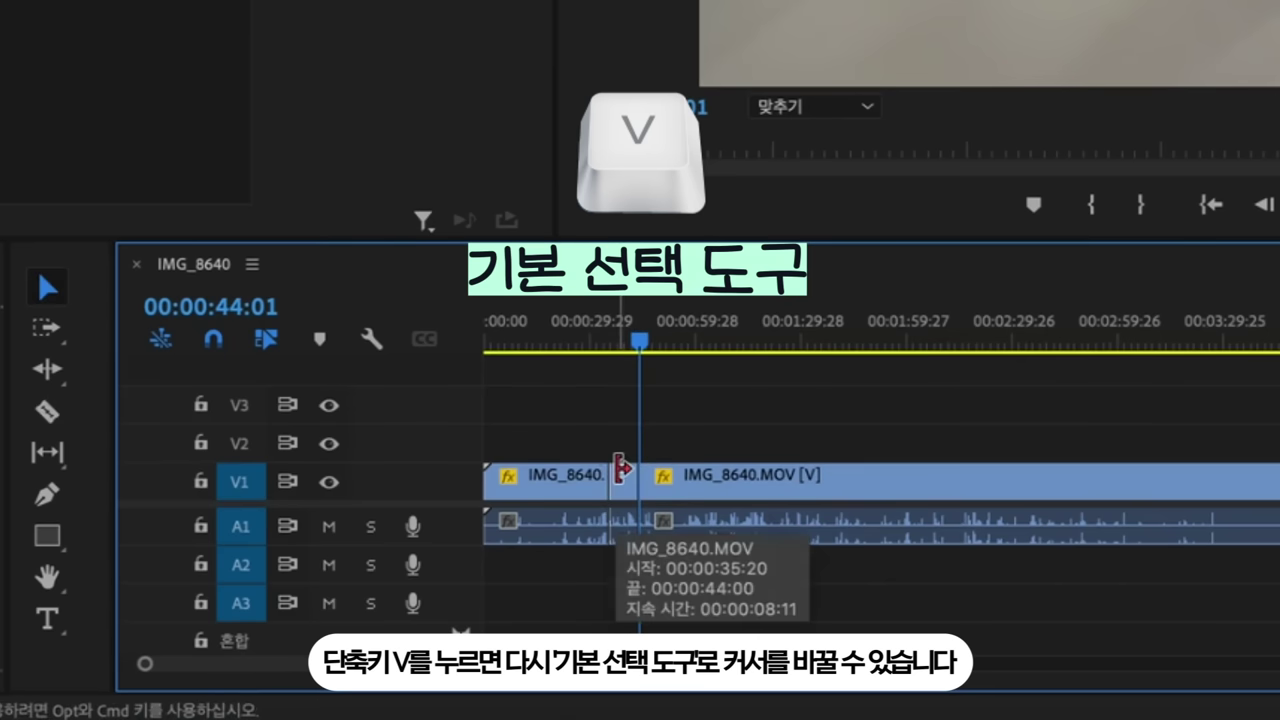
pyautogui.click(624, 482)
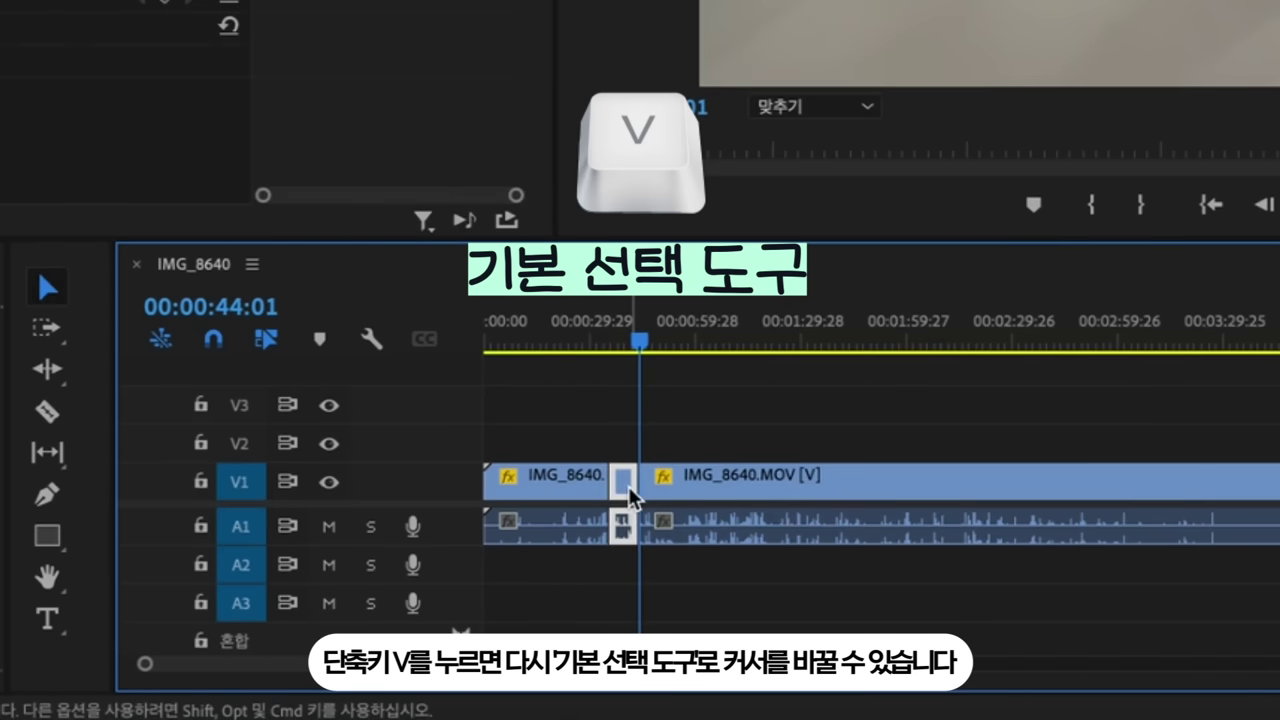
pyautogui.press('b')
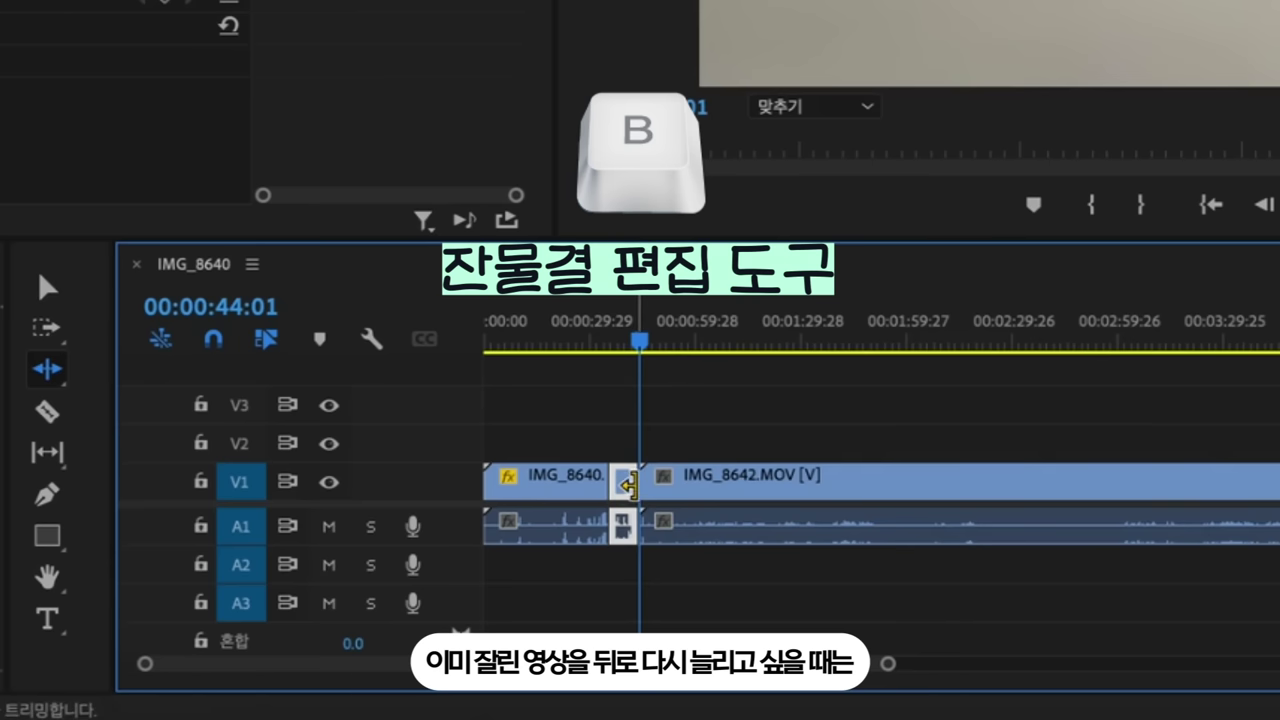
pyautogui.moveTo(627, 485); pyautogui.dragTo(660, 540)
pyautogui.press('space')
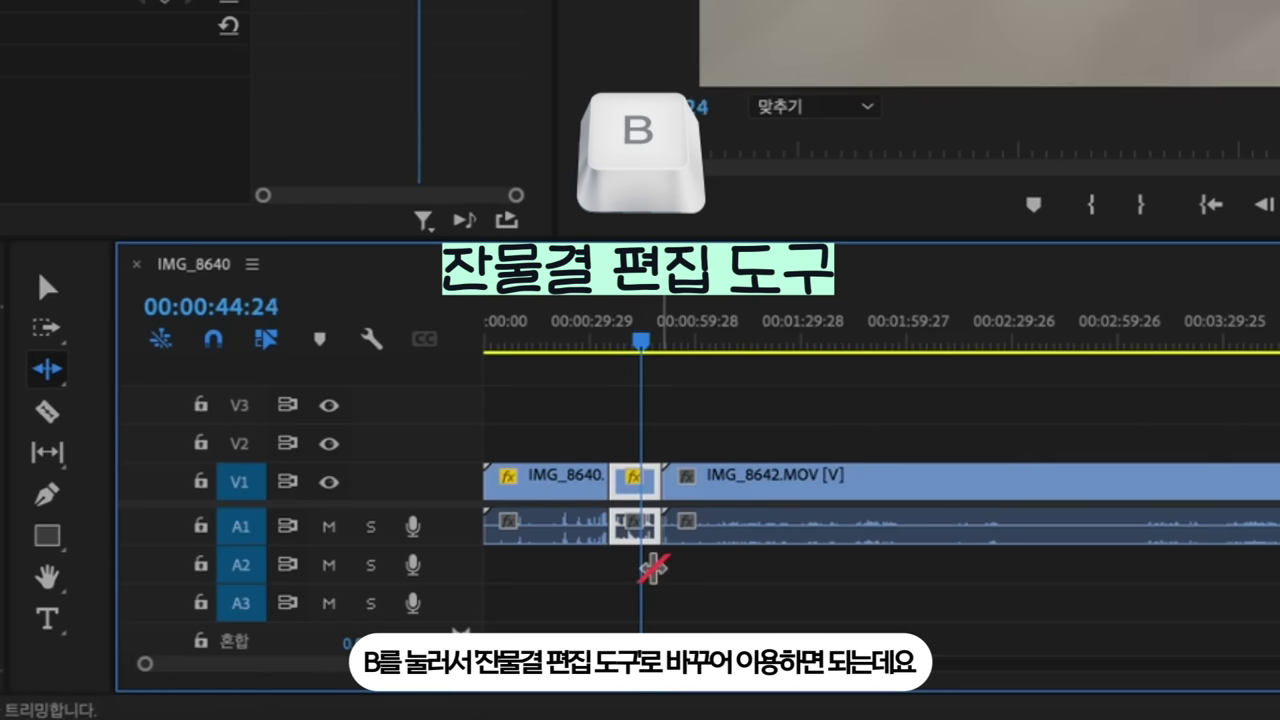
pyautogui.press('space')
pyautogui.moveTo(655, 482); pyautogui.dragTo(640, 490)
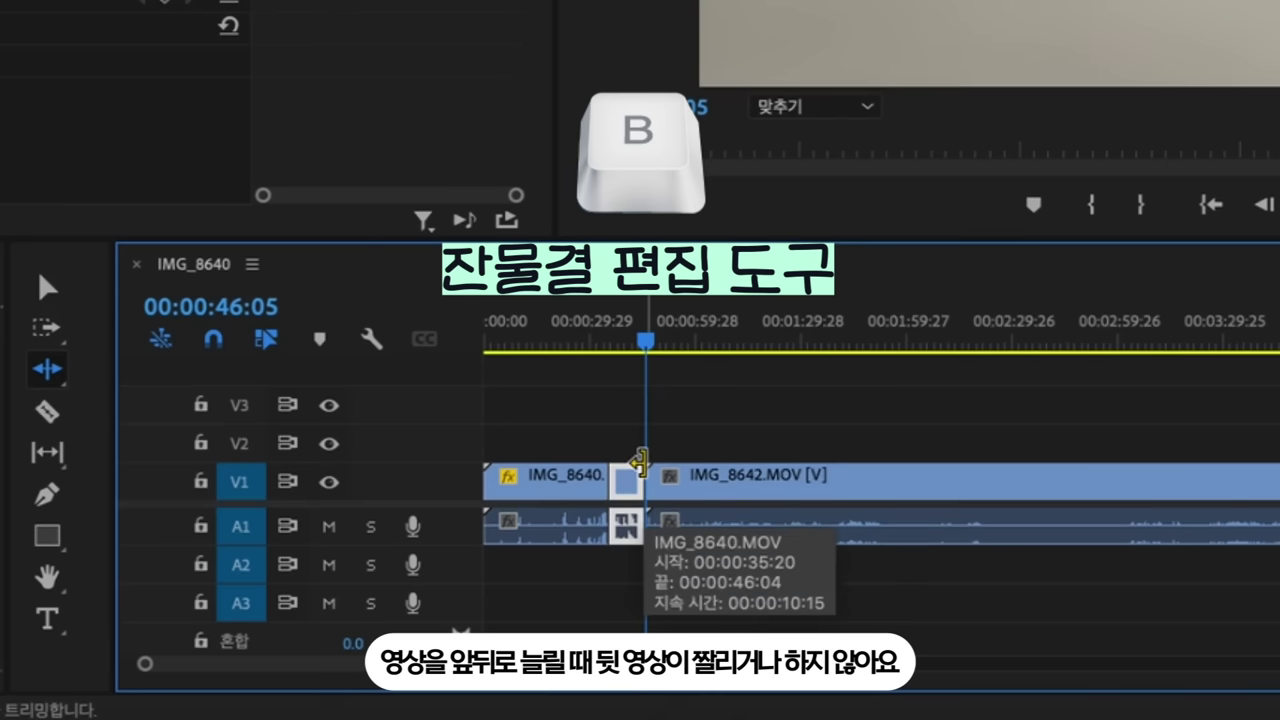
# - Select IMG_8642.MOV and every clip after it with Track Select Forward, shift them about 30 seconds later, and move them back
pyautogui.press('a')
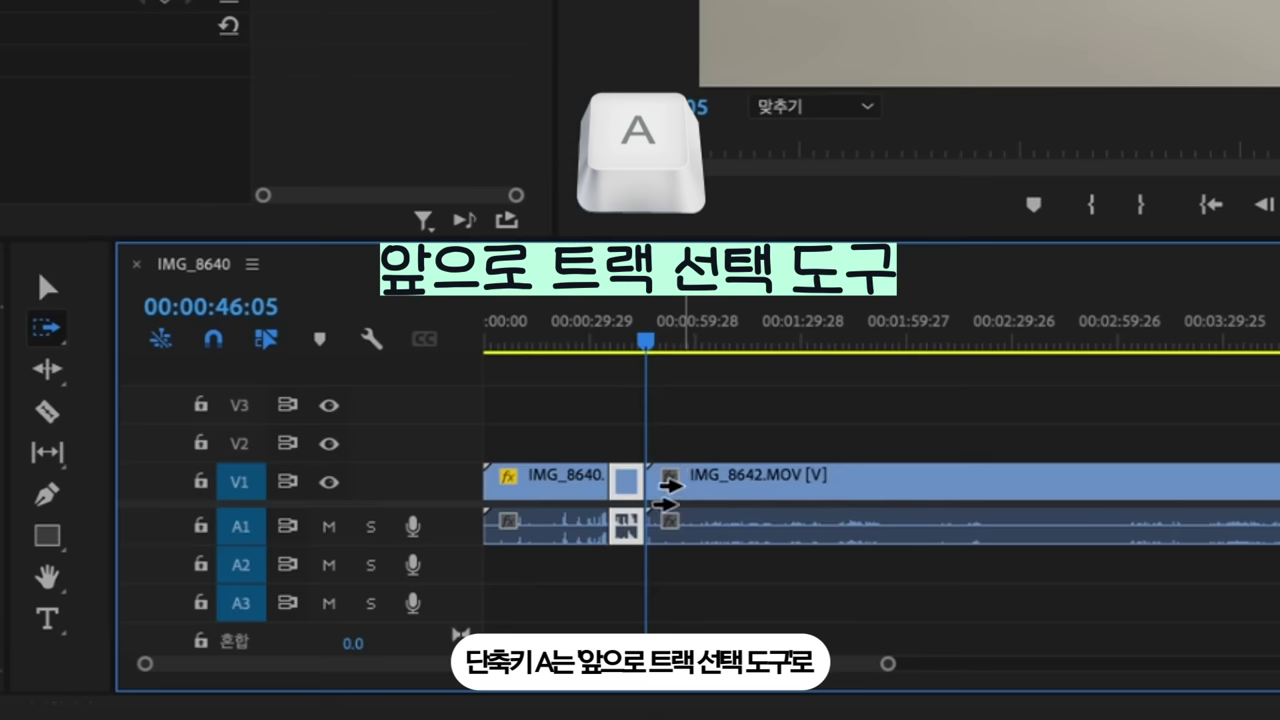
pyautogui.click(742, 488)
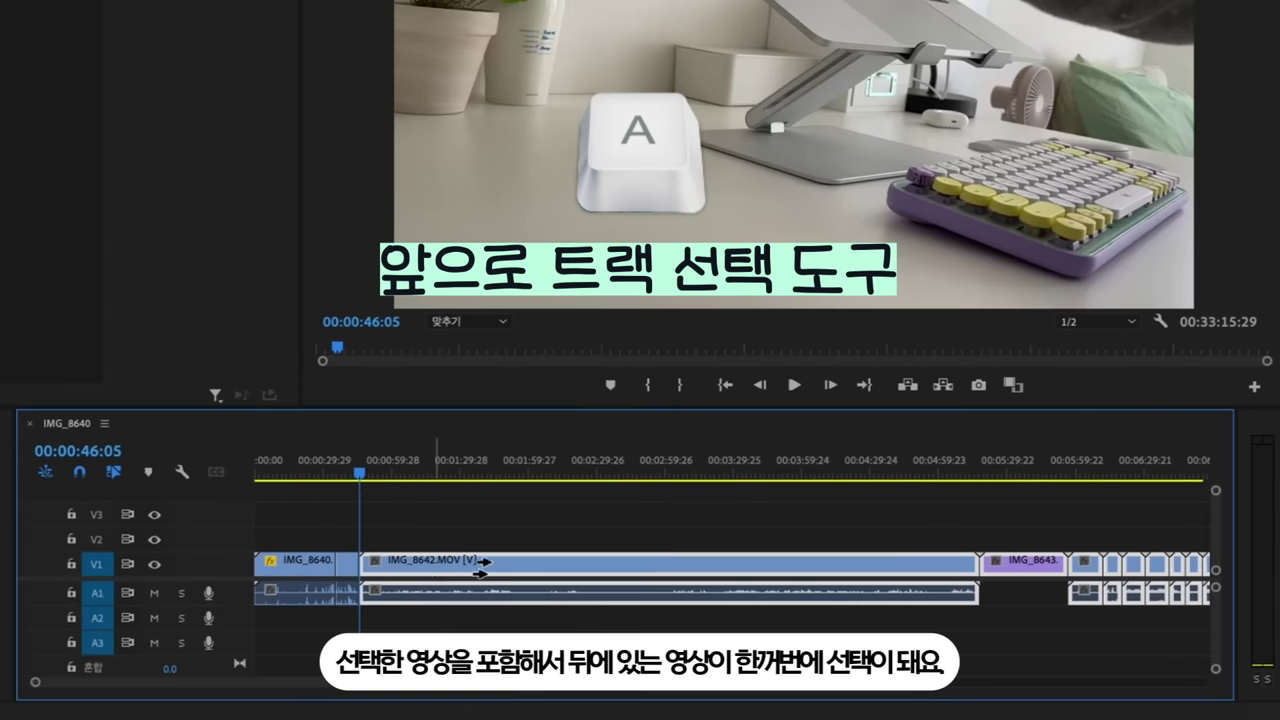
pyautogui.moveTo(482, 567)
pyautogui.mouseDown()
pyautogui.moveTo(445, 567)
pyautogui.moveTo(600, 570)
pyautogui.moveTo(500, 577)
pyautogui.mouseUp()
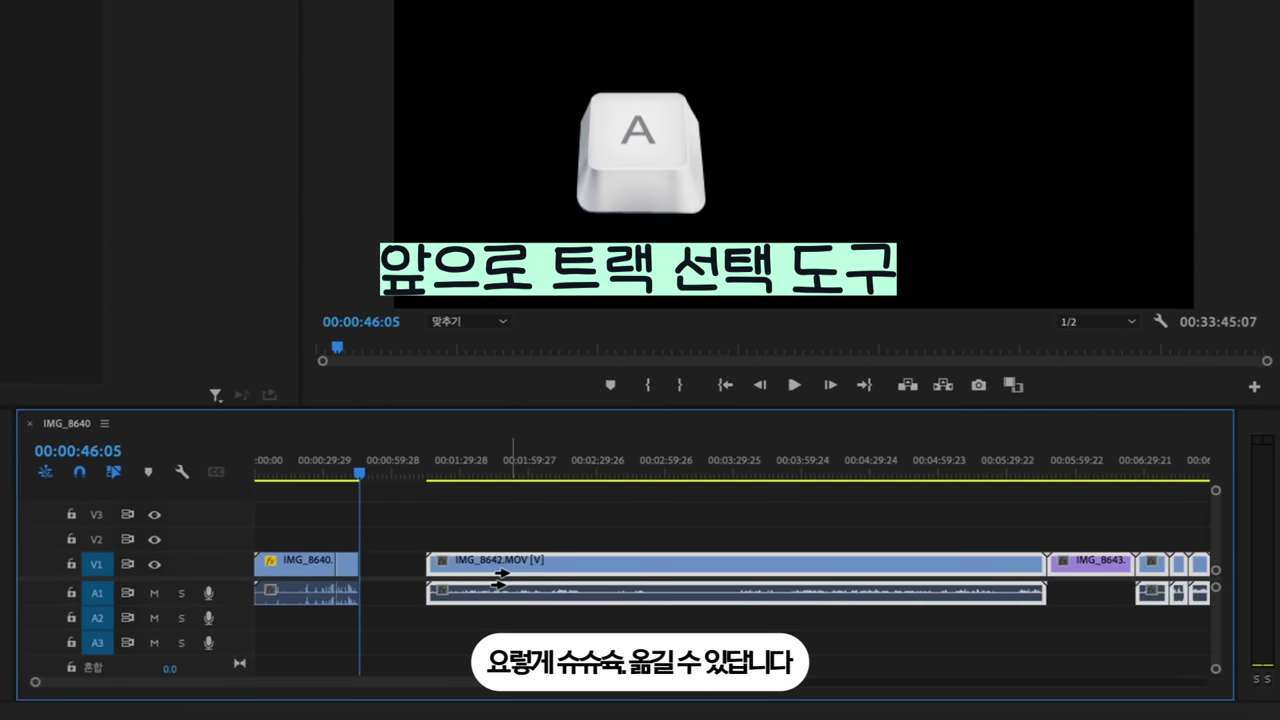
pyautogui.moveTo(586, 570); pyautogui.dragTo(463, 570)
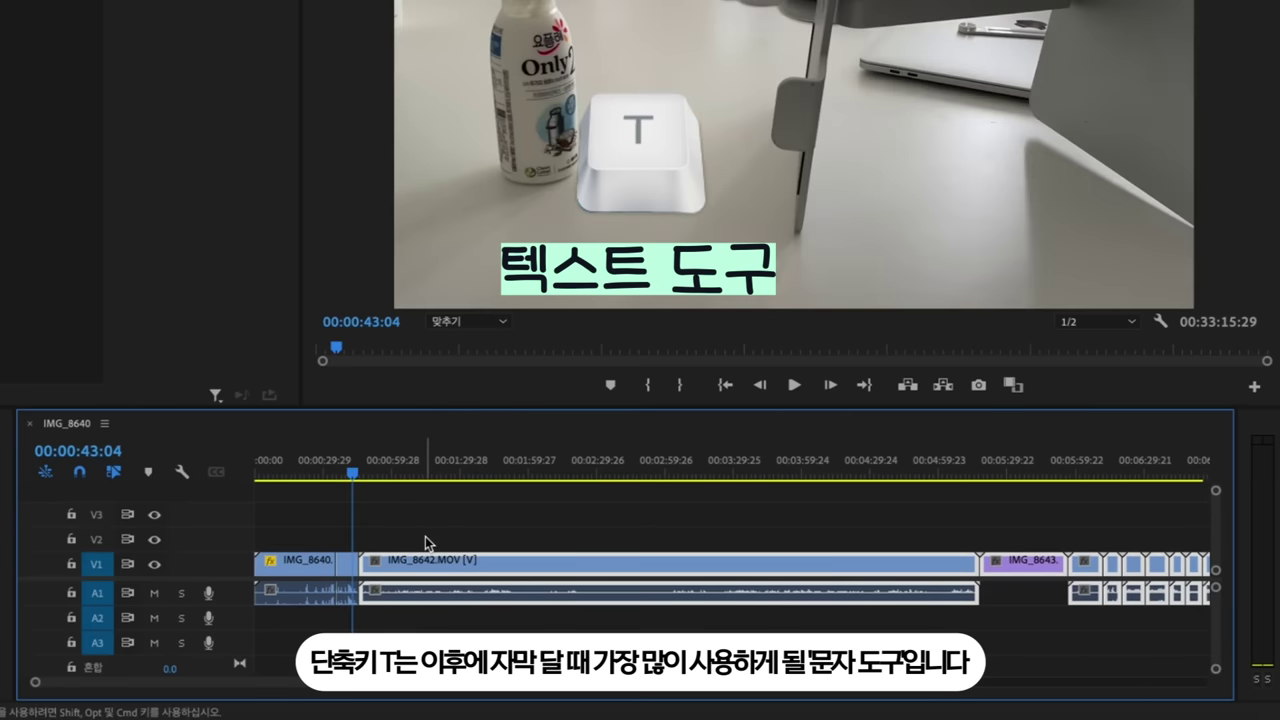
# - Add the text 문자도구 over the video frame at 00:00:43:04
pyautogui.click(707, 212)
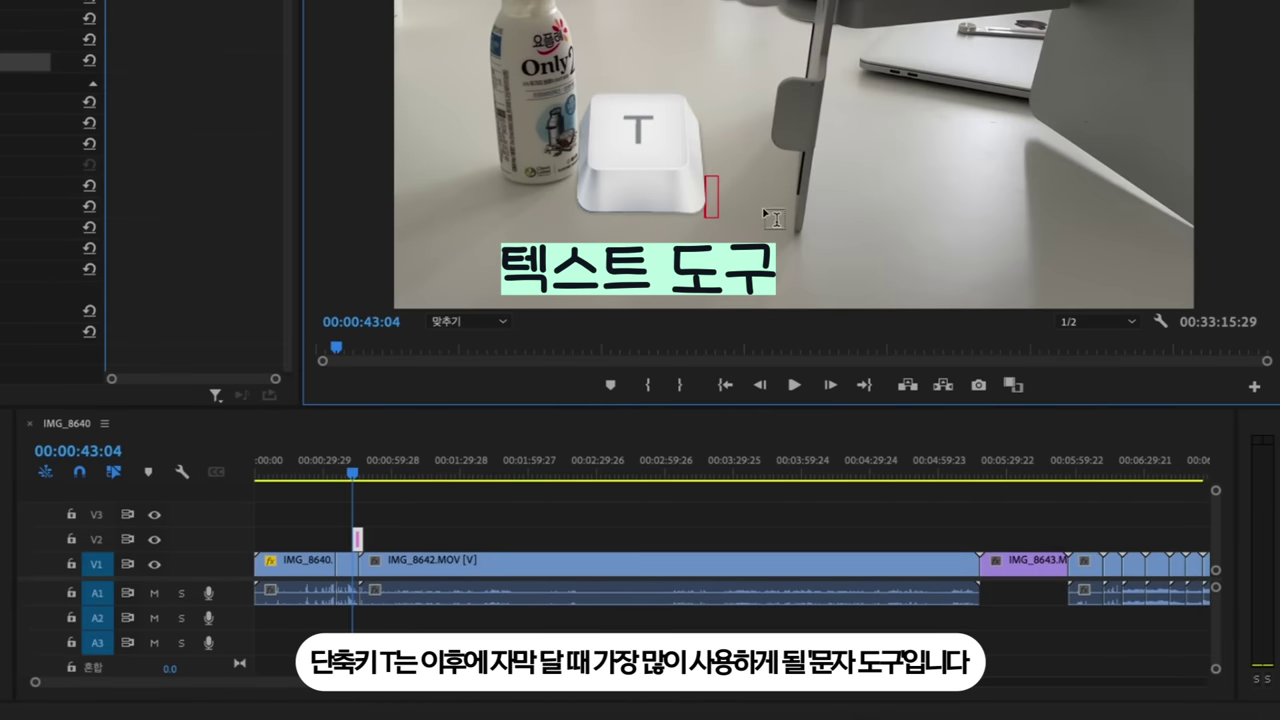
pyautogui.write('문자도구')
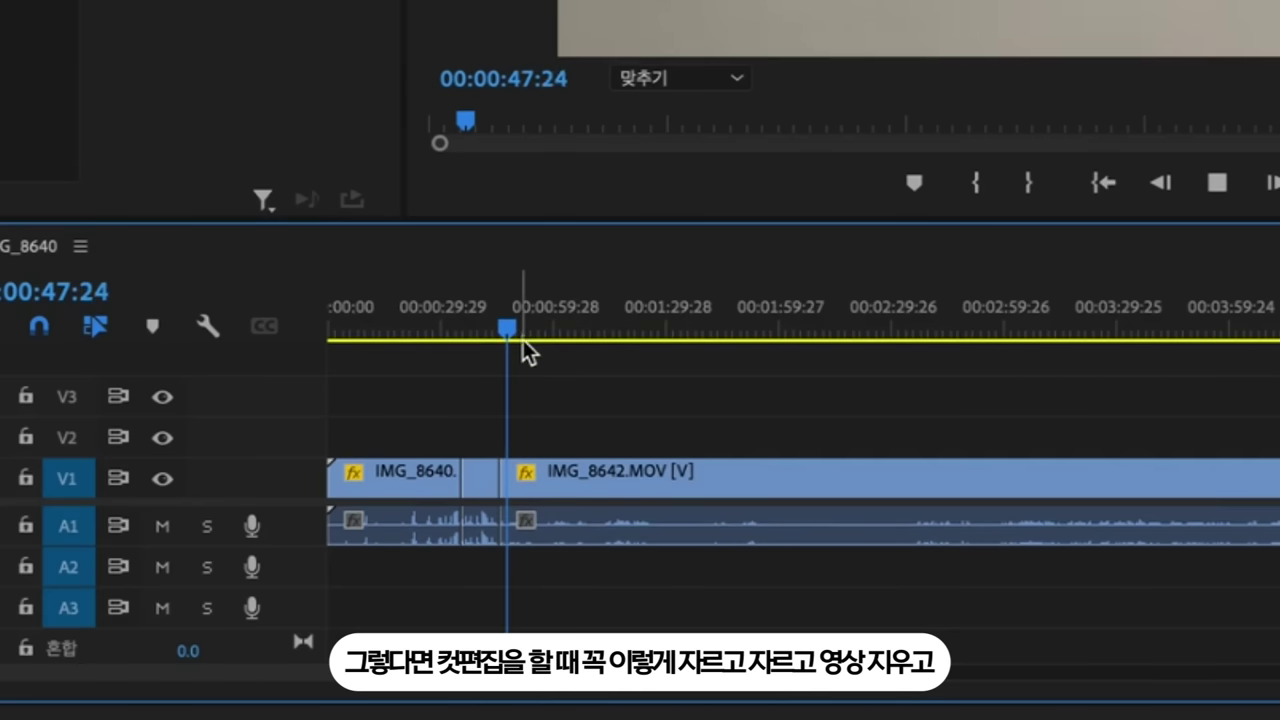
# - Split IMG_8642.MOV shortly after its start and again at 00:01:00:23
pyautogui.press('space')
pyautogui.click(517, 472)
pyautogui.press('space')
pyautogui.moveTo(509, 325); pyautogui.dragTo(556, 326)
pyautogui.click(558, 478)
# - Delete the short first piece of IMG_8642.MOV and close the gap it leaves
pyautogui.press('v')
pyautogui.click(510, 482)
pyautogui.press('Delete')
pyautogui.click(510, 482)
pyautogui.press('Delete')
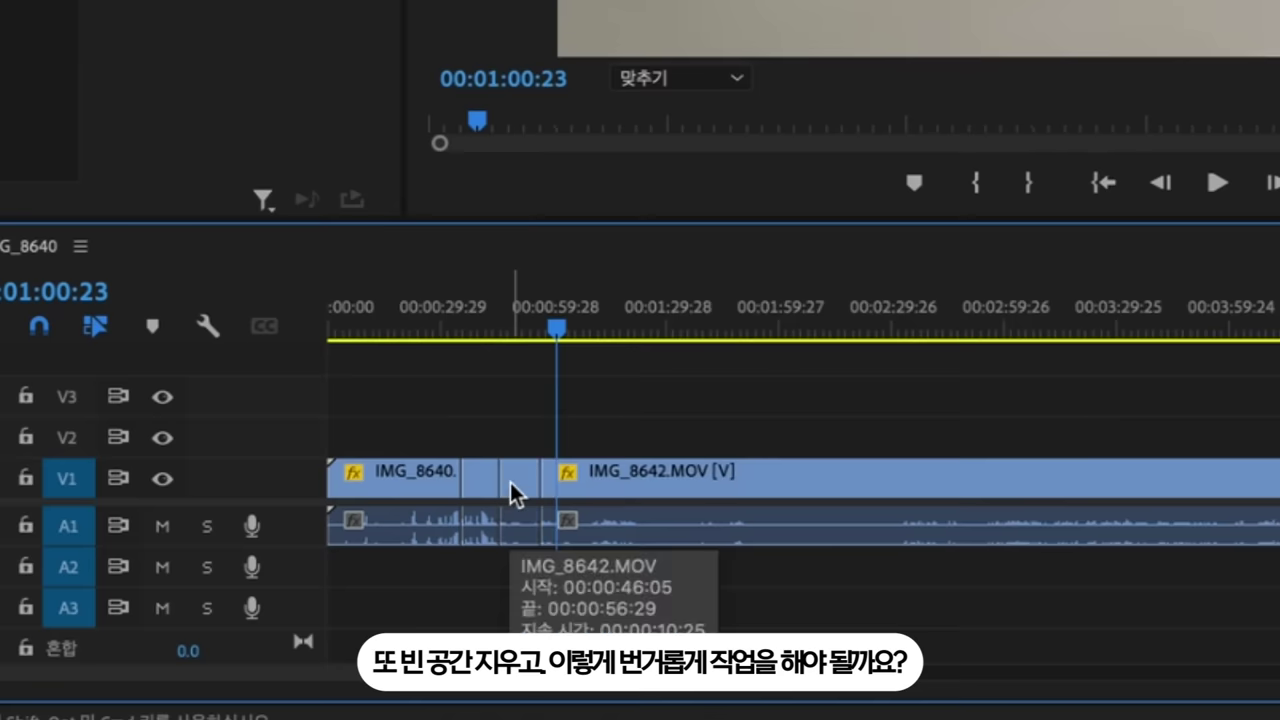
# - Ripple trim the last IMG_8642.MOV segment's start up to 00:01:15:09, then its end back to 00:01:15:22
pyautogui.click(526, 322)
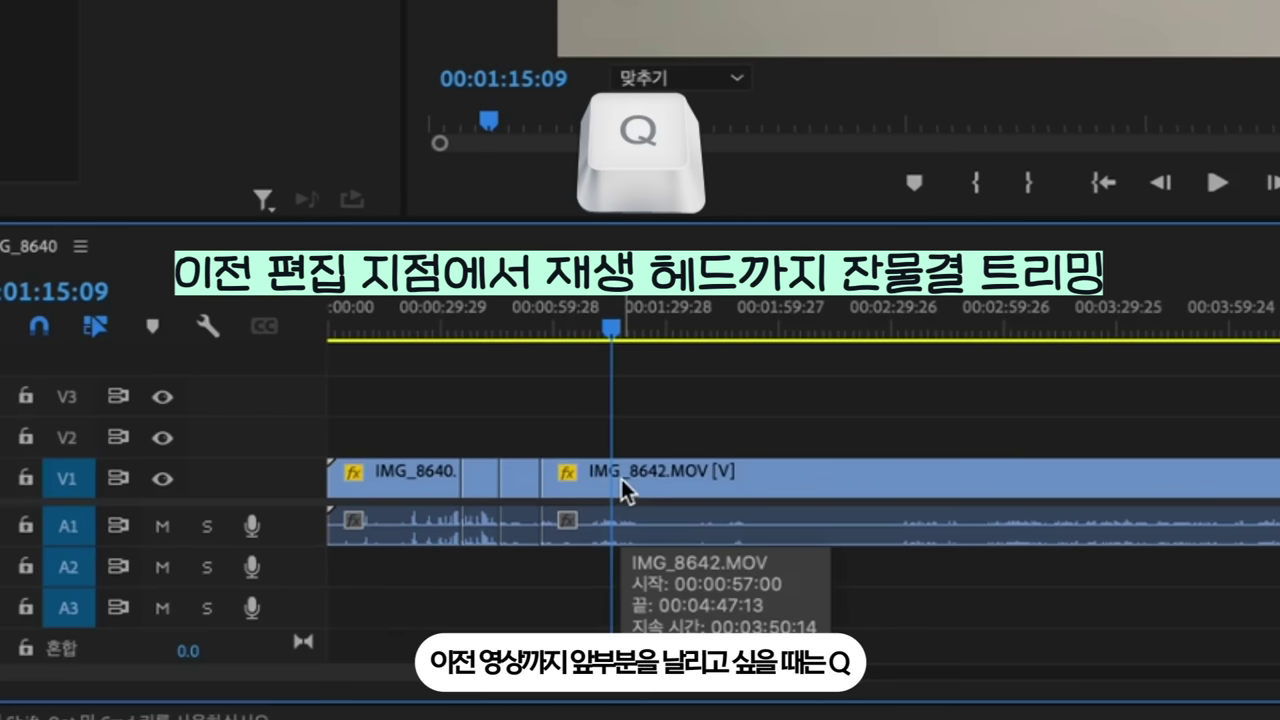
pyautogui.press('q')
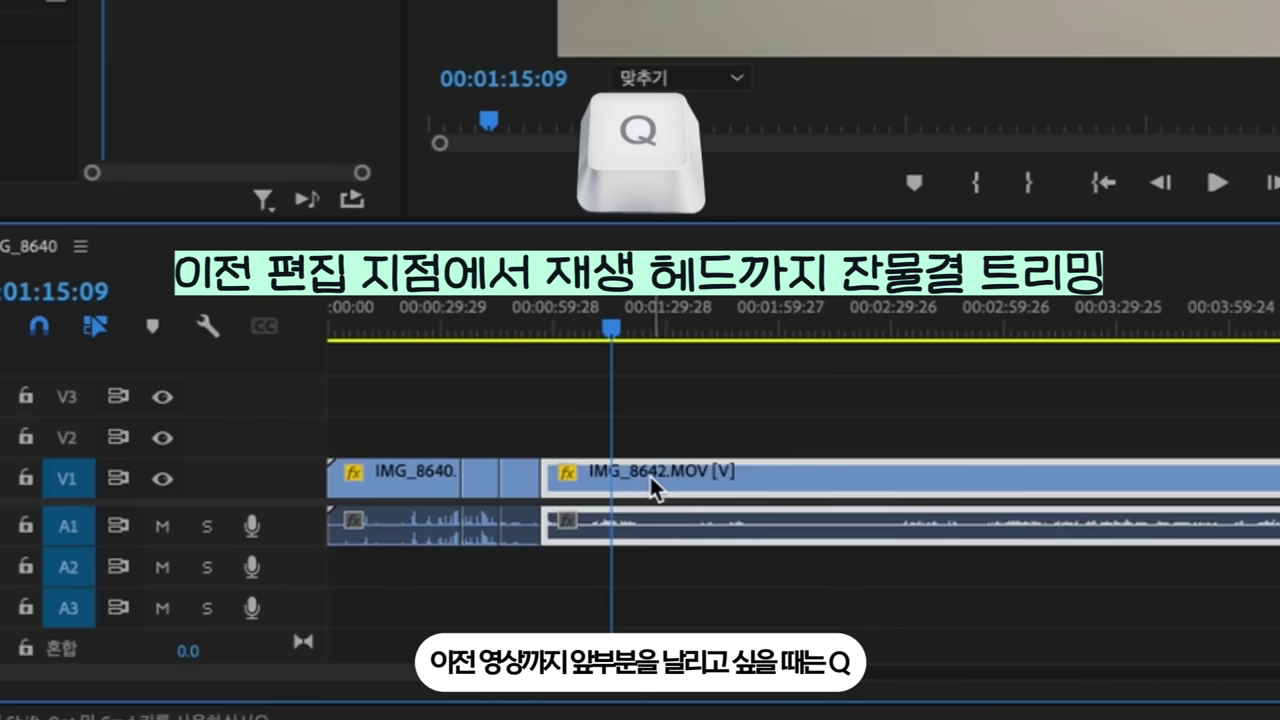
pyautogui.moveTo(541, 328); pyautogui.dragTo(614, 330)
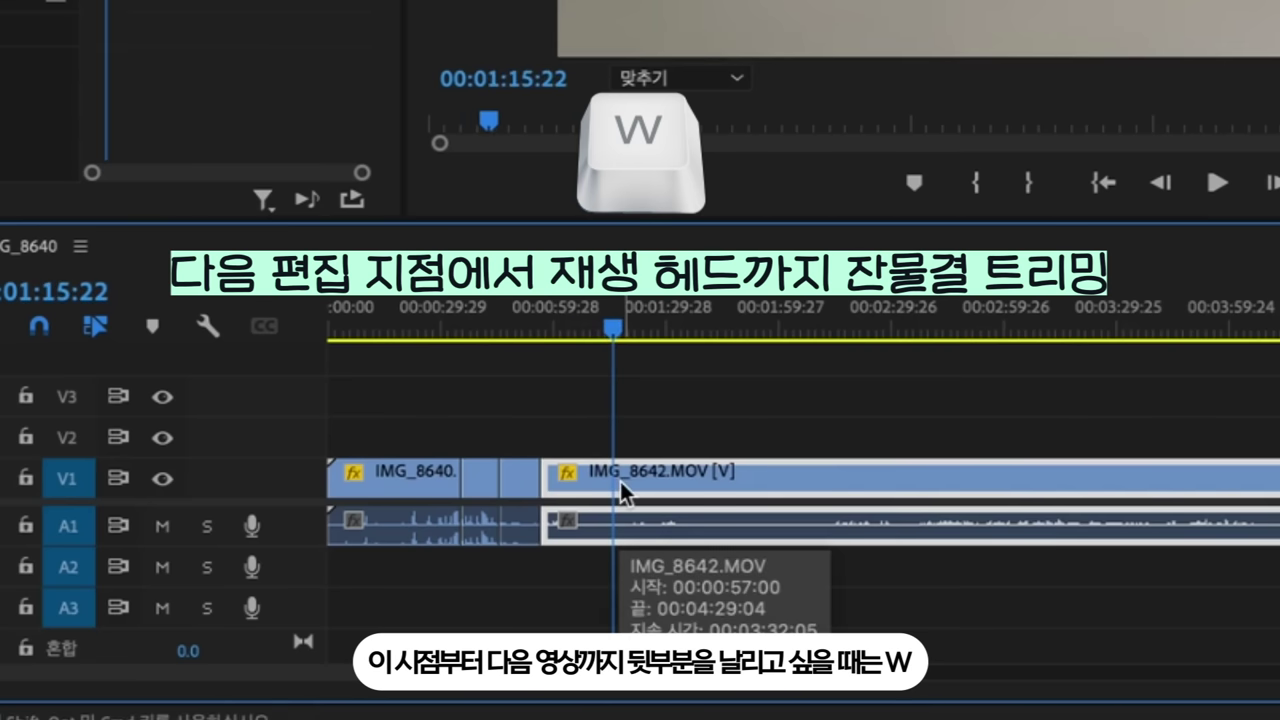
pyautogui.press('w')
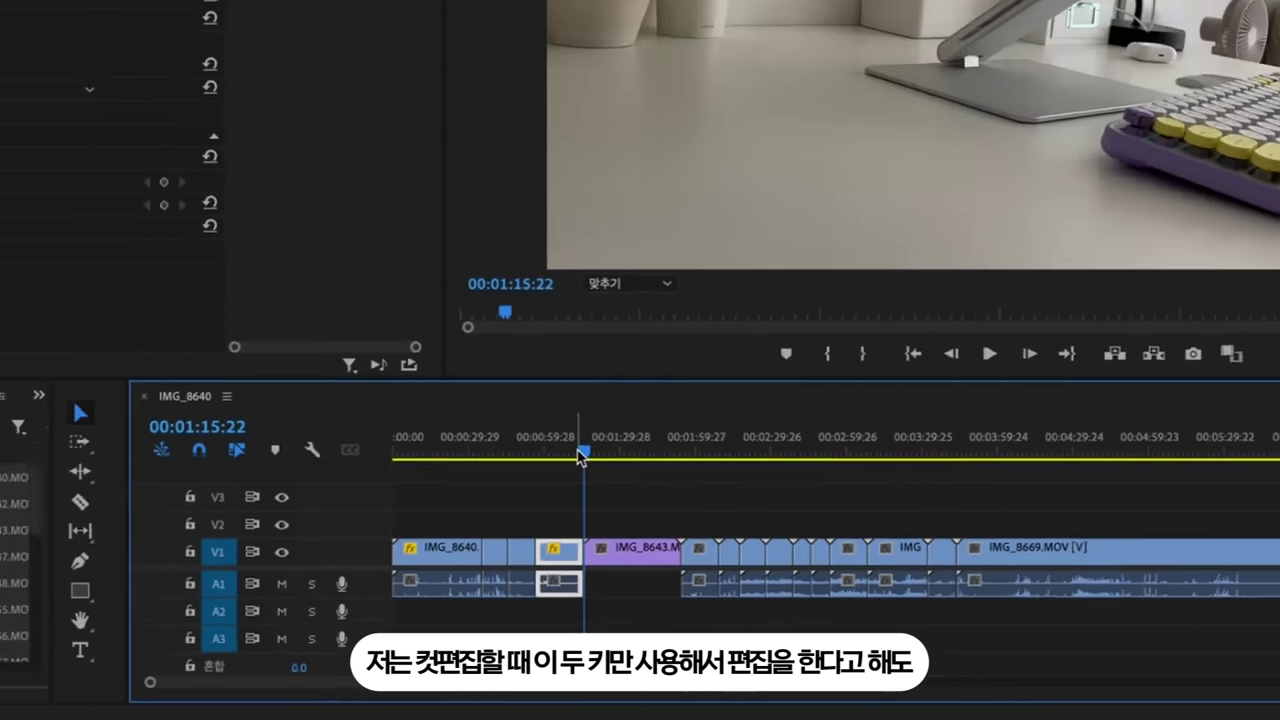
# - Try to move the clip at 00:00:40:15 directly onto the clips following it, and undo the move
pyautogui.moveTo(612, 328); pyautogui.dragTo(560, 340)
pyautogui.moveTo(541, 520)
pyautogui.mouseDown()
pyautogui.moveTo(566, 520)
pyautogui.moveTo(540, 534)
pyautogui.mouseUp()
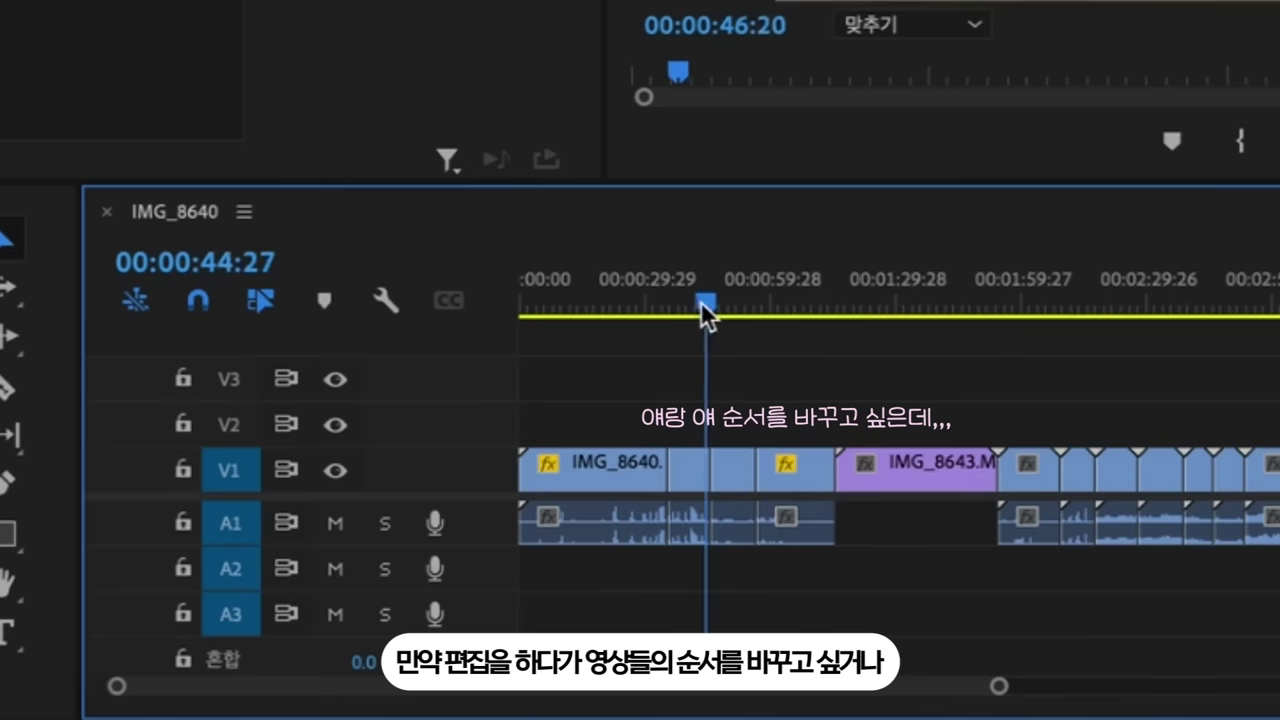
pyautogui.moveTo(506, 512)
pyautogui.mouseDown()
pyautogui.moveTo(520, 513)
pyautogui.moveTo(501, 523)
pyautogui.mouseUp()
pyautogui.moveTo(690, 327); pyautogui.dragTo(689, 482)
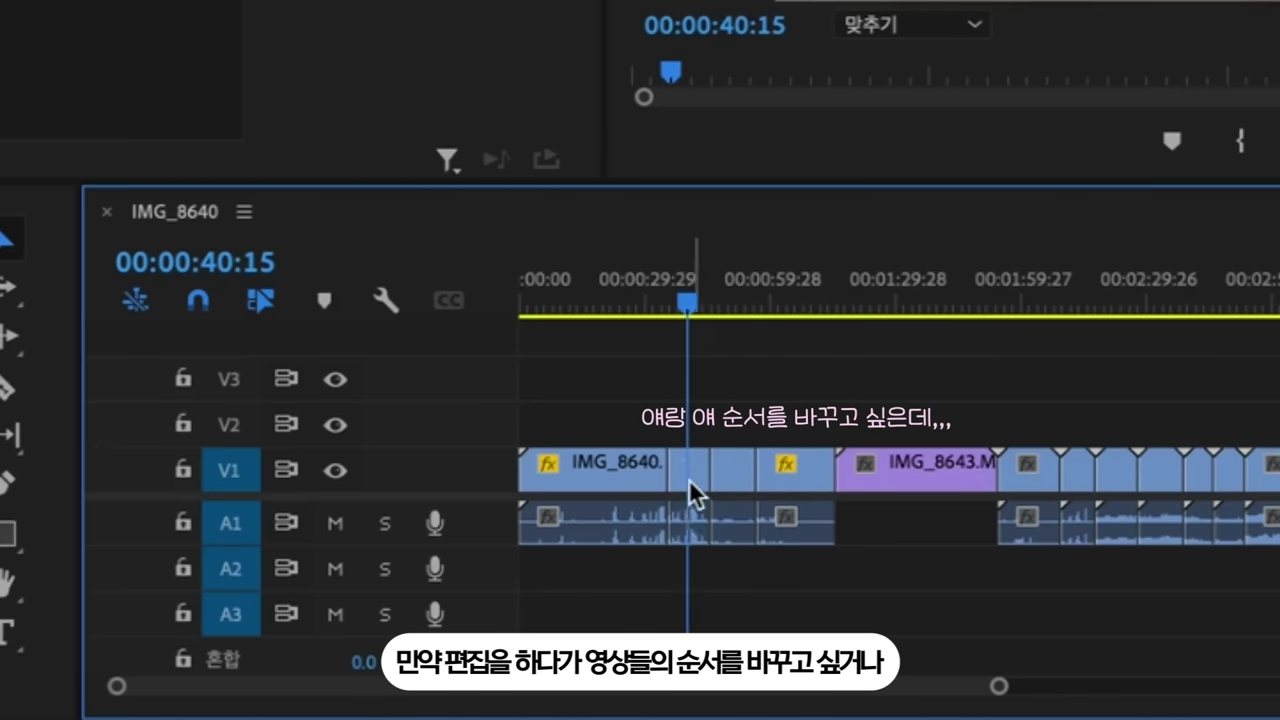
pyautogui.click(689, 480)
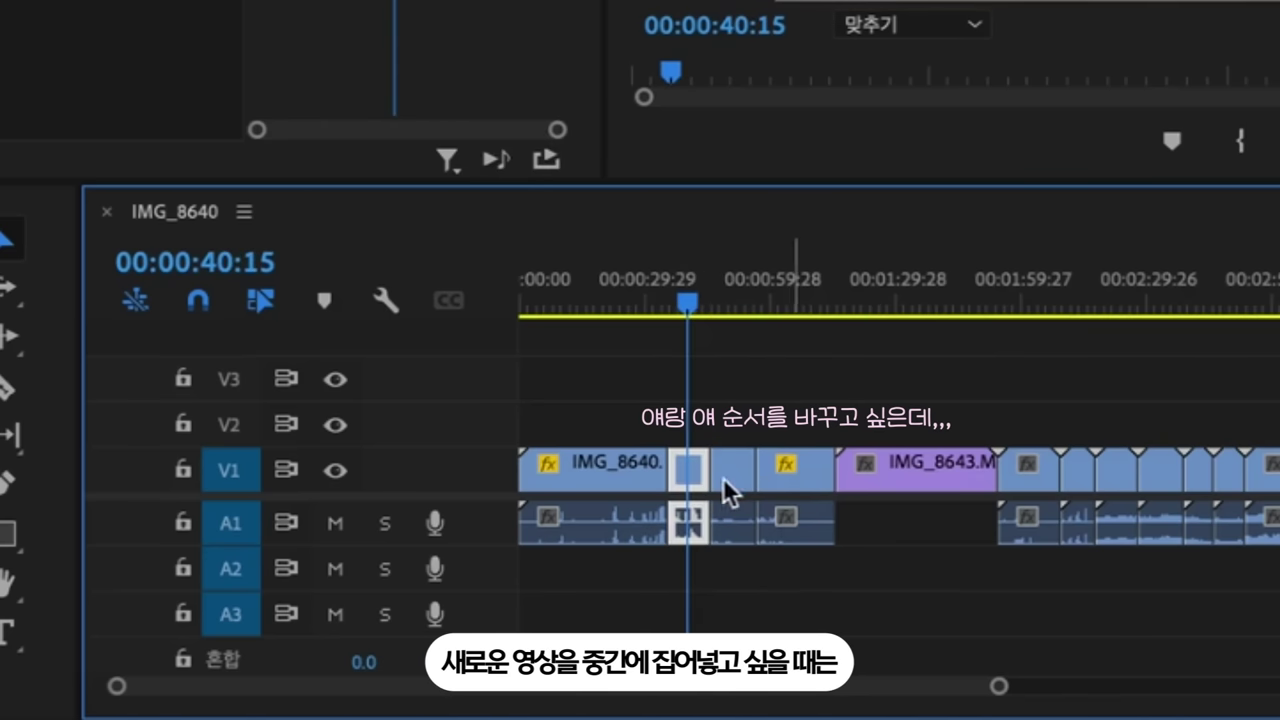
pyautogui.moveTo(691, 466); pyautogui.dragTo(792, 473)
pyautogui.moveTo(756, 425); pyautogui.dragTo(806, 618)
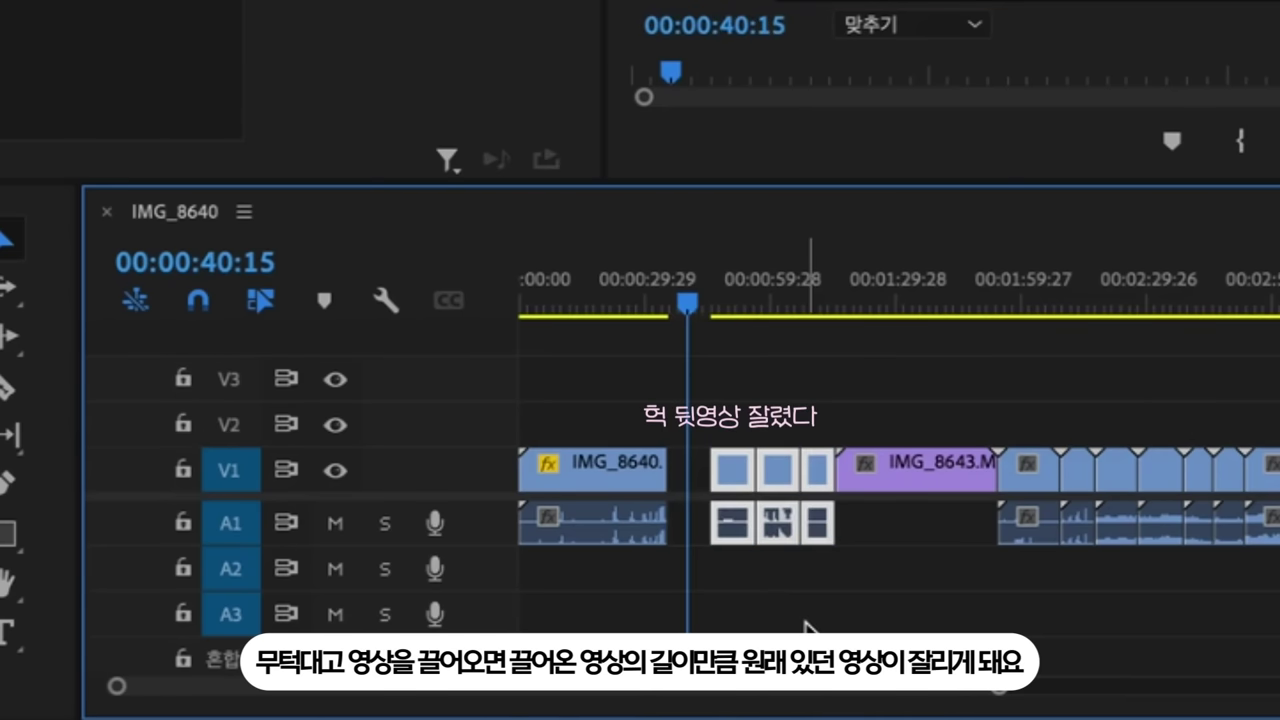
pyautogui.click(805, 620)
pyautogui.hotkey('ctrl', 'z')
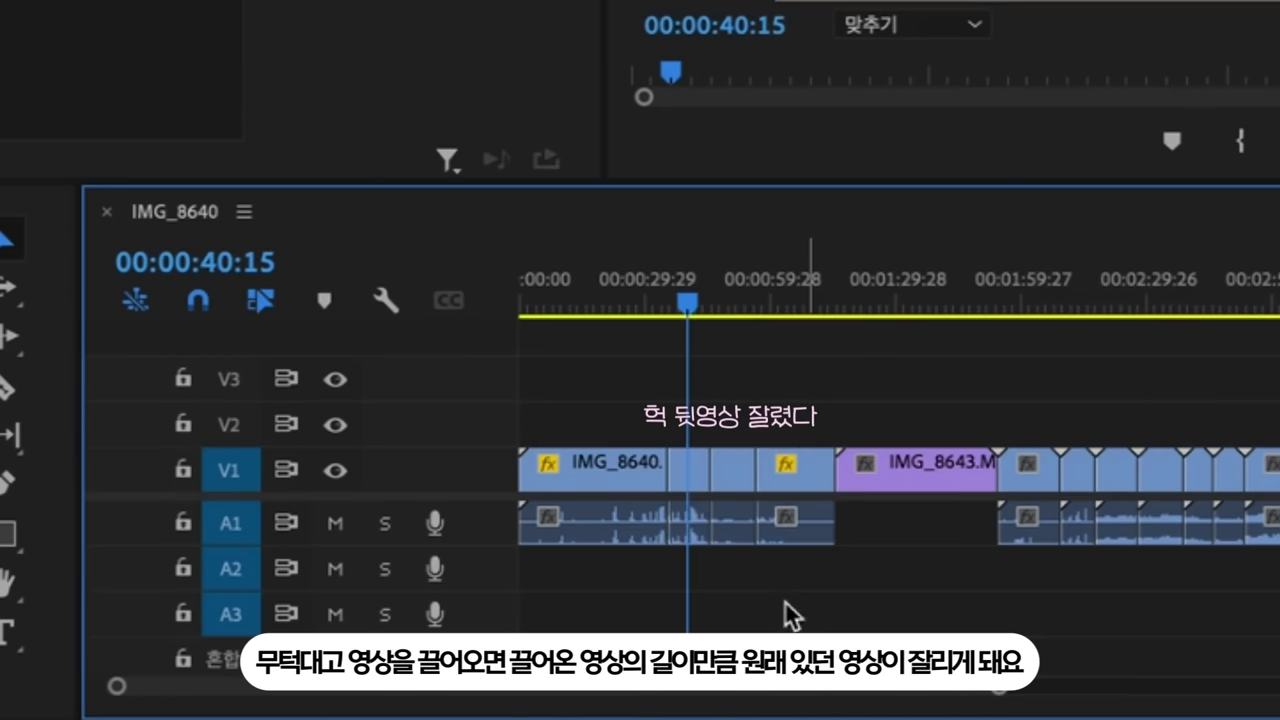
# - Move the clip at 00:00:40:15 behind the next clip with an insert edit instead of overwriting
pyautogui.click(691, 471)
pyautogui.moveTo(691, 475); pyautogui.dragTo(784, 492)
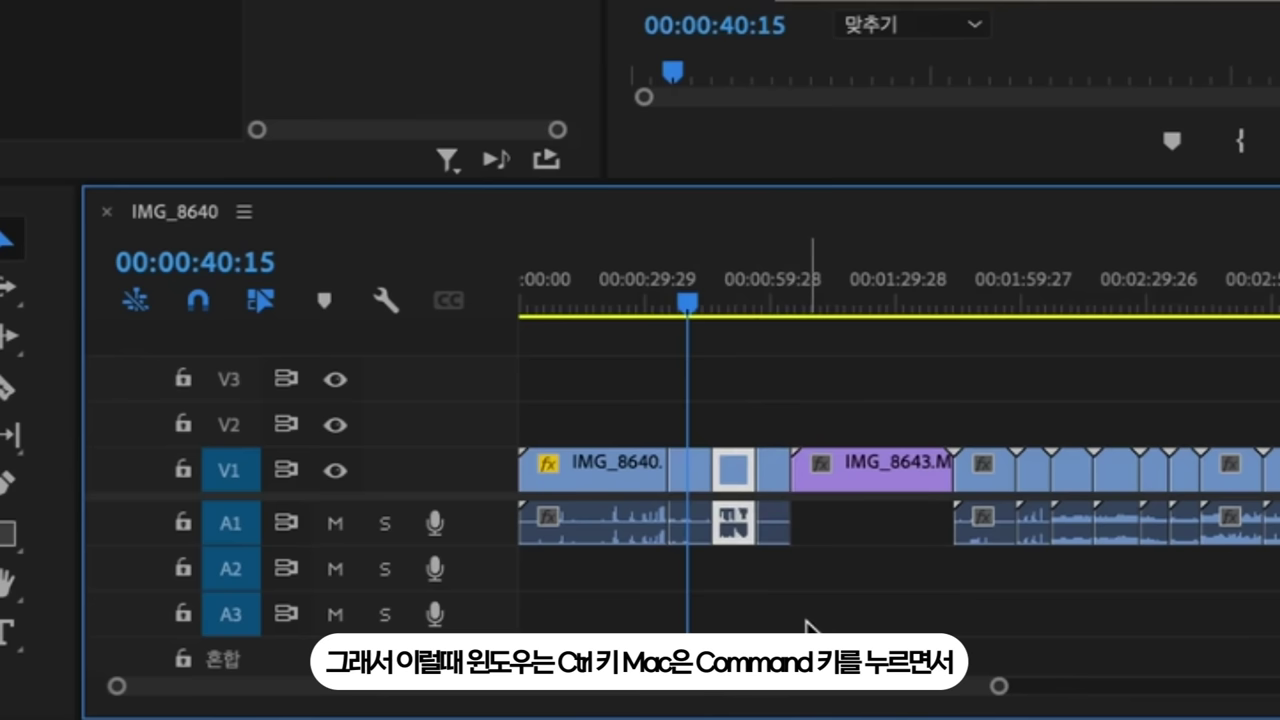
pyautogui.click(808, 625)
# - Set the speed of the IMG_8643.MOV clip at 00:01:05:05 to 500% and play it back
pyautogui.moveTo(696, 290); pyautogui.dragTo(790, 297)
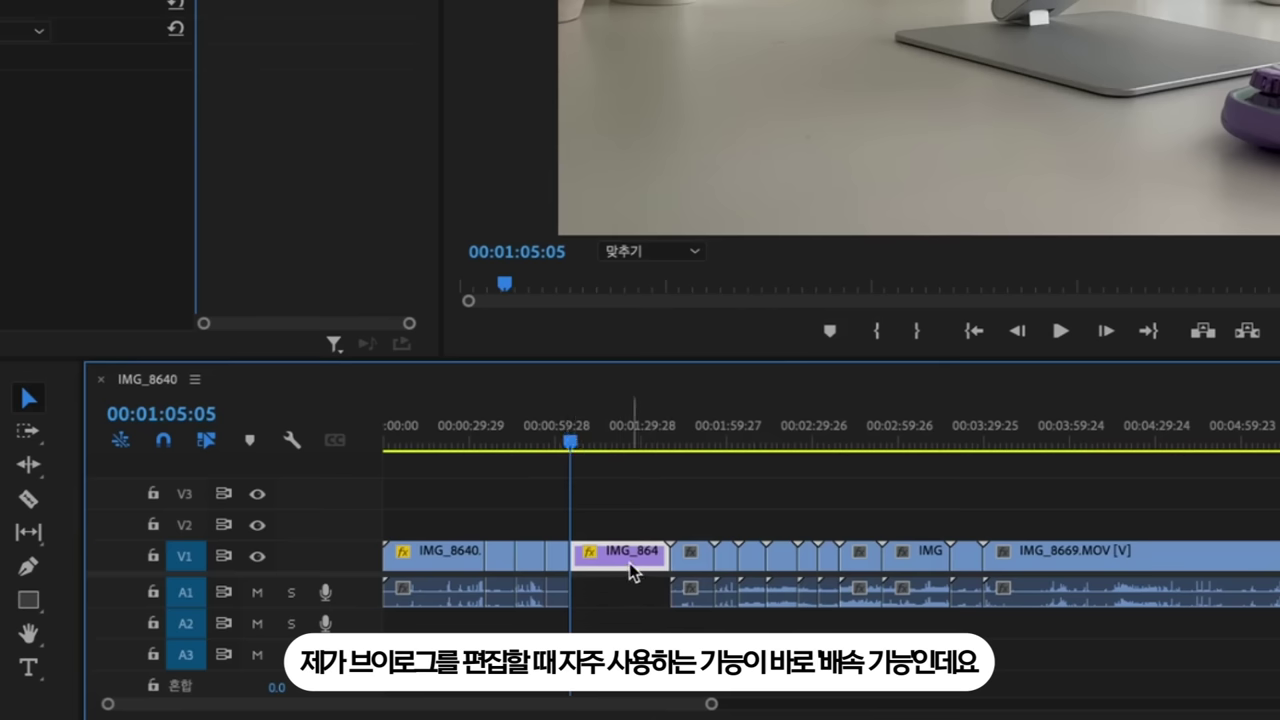
pyautogui.rightClick(632, 572)
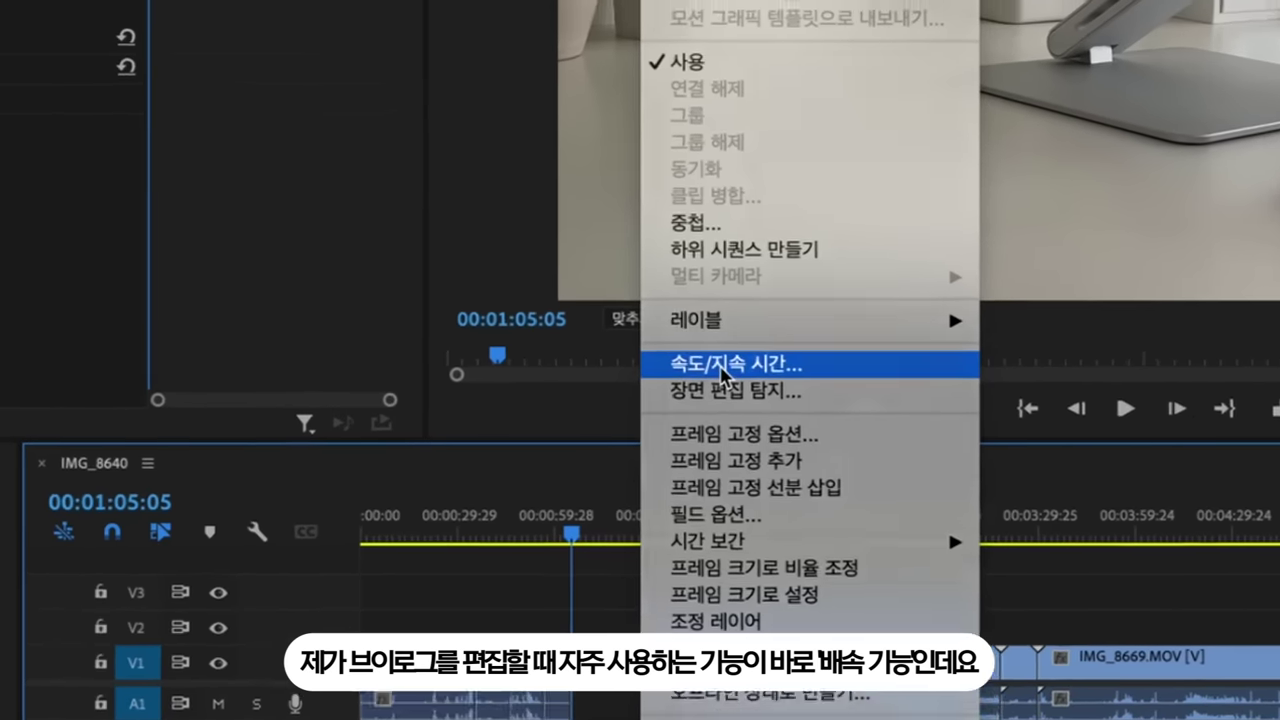
pyautogui.click(706, 292)
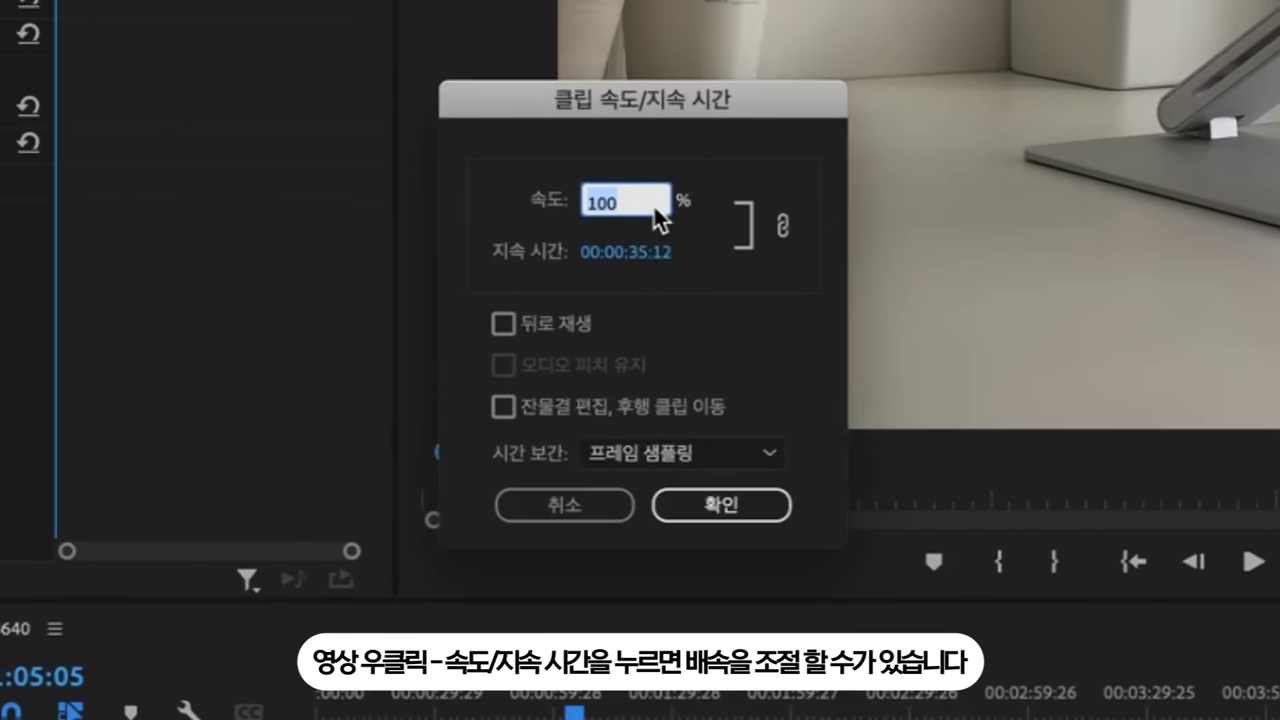
pyautogui.write('400')
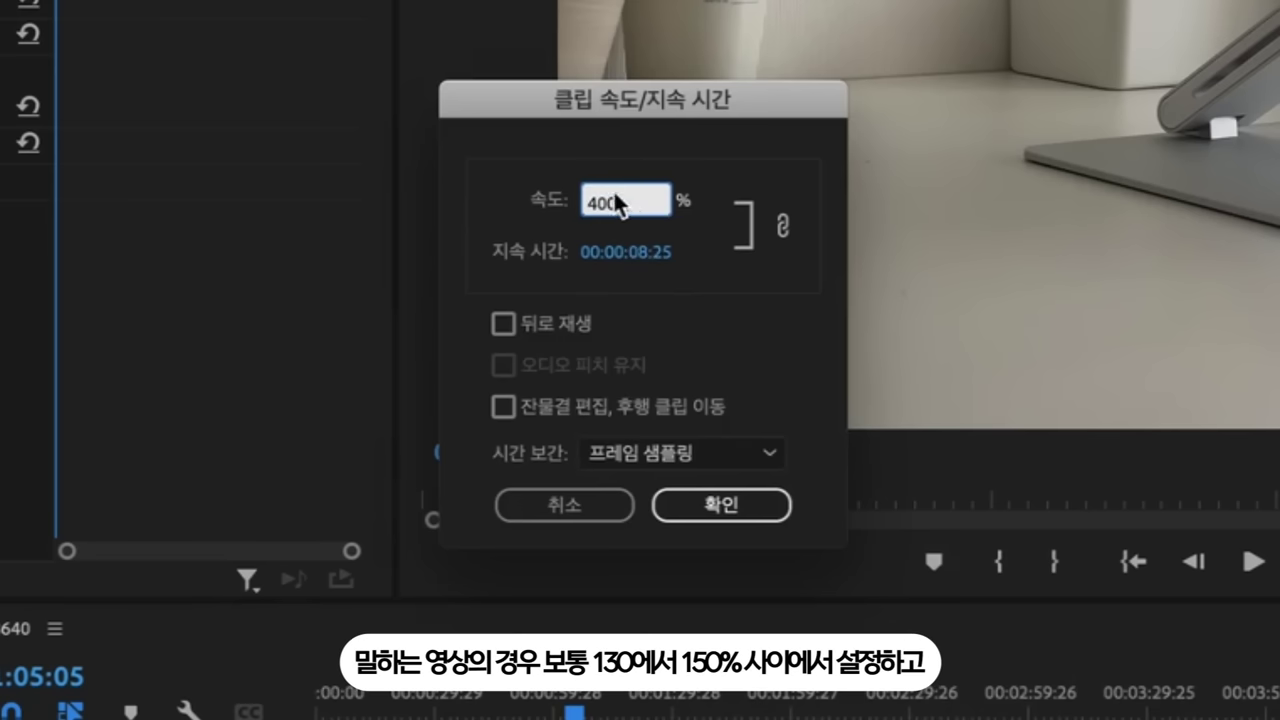
pyautogui.write('500')
pyautogui.press('Return')
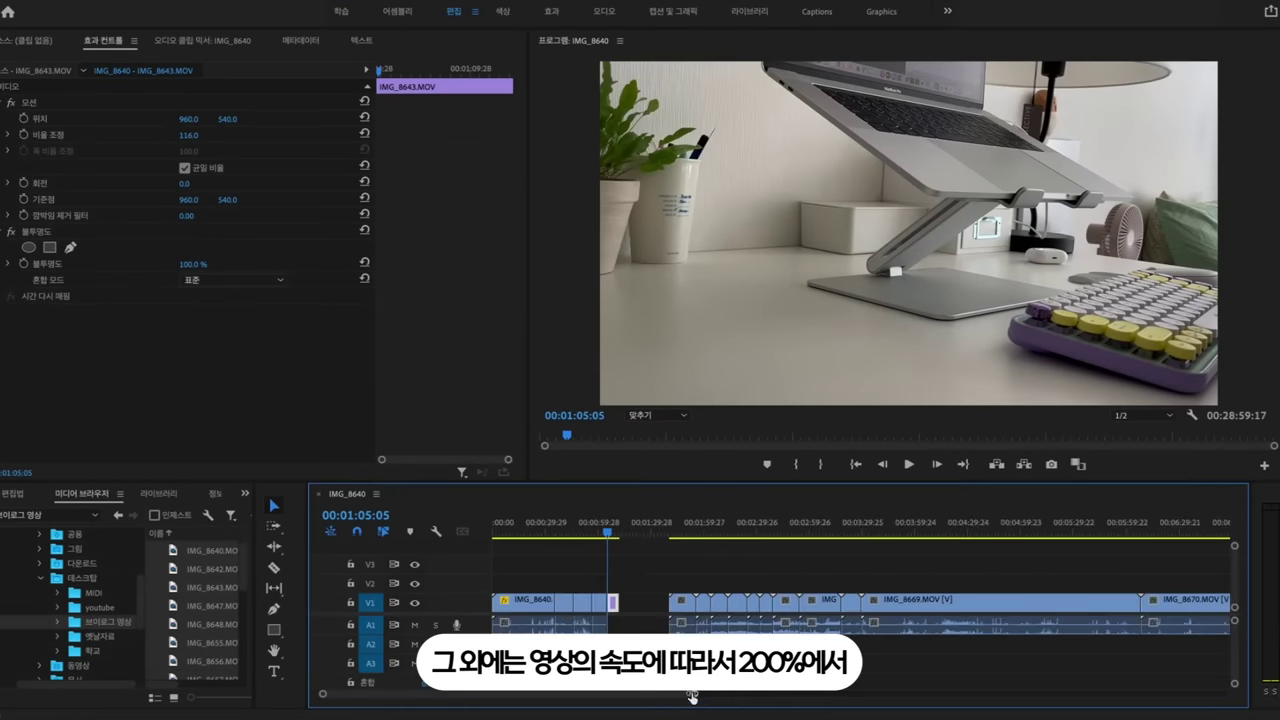
pyautogui.moveTo(692, 695); pyautogui.dragTo(637, 704)
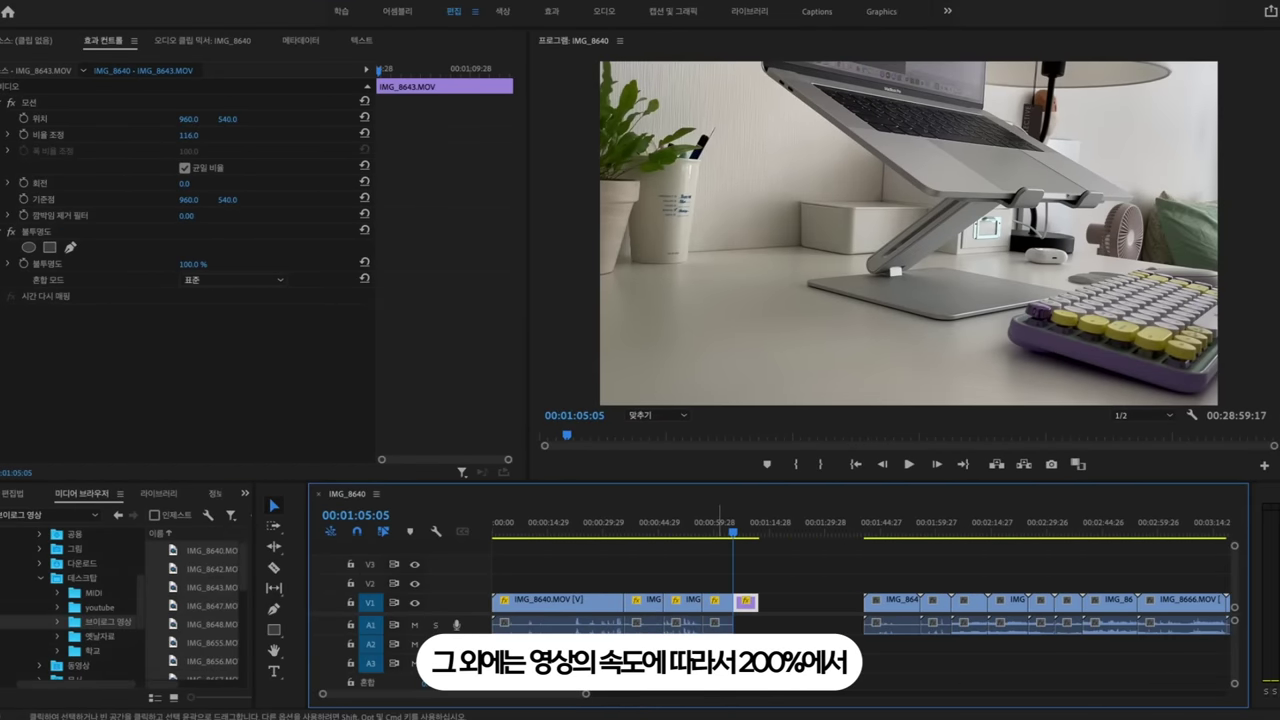
pyautogui.press('space')
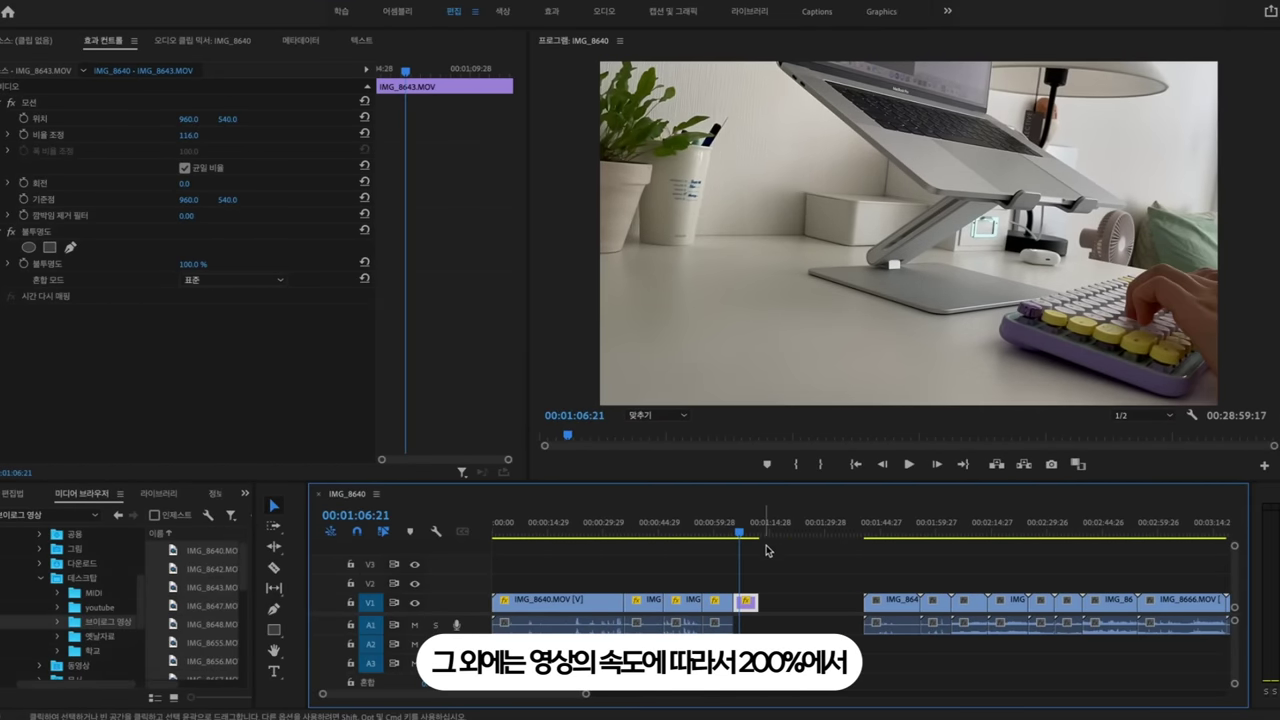
pyautogui.click(738, 537)
pyautogui.press('space')
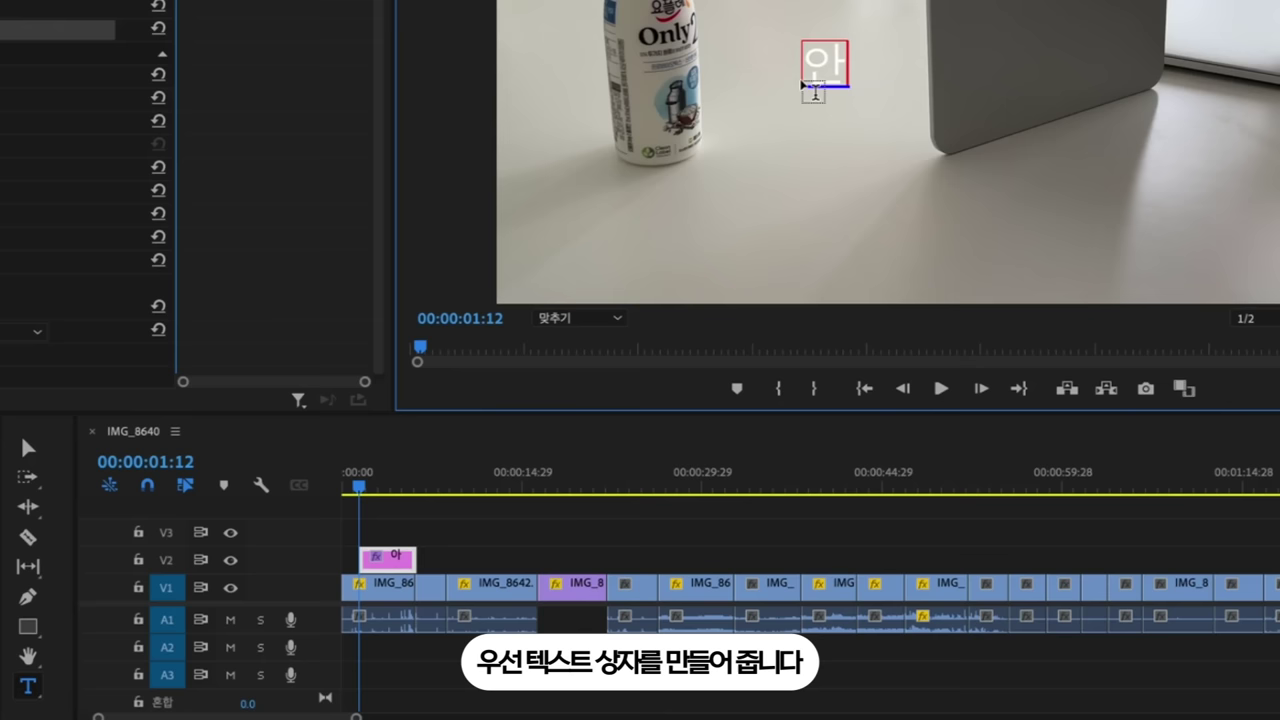
# - Enter the title text "안녕하세욜리" at 00:00:01:12 and set its font to 넥슨Lv1고딕 Low OTF
pyautogui.write('녕하세요ㄹ리')
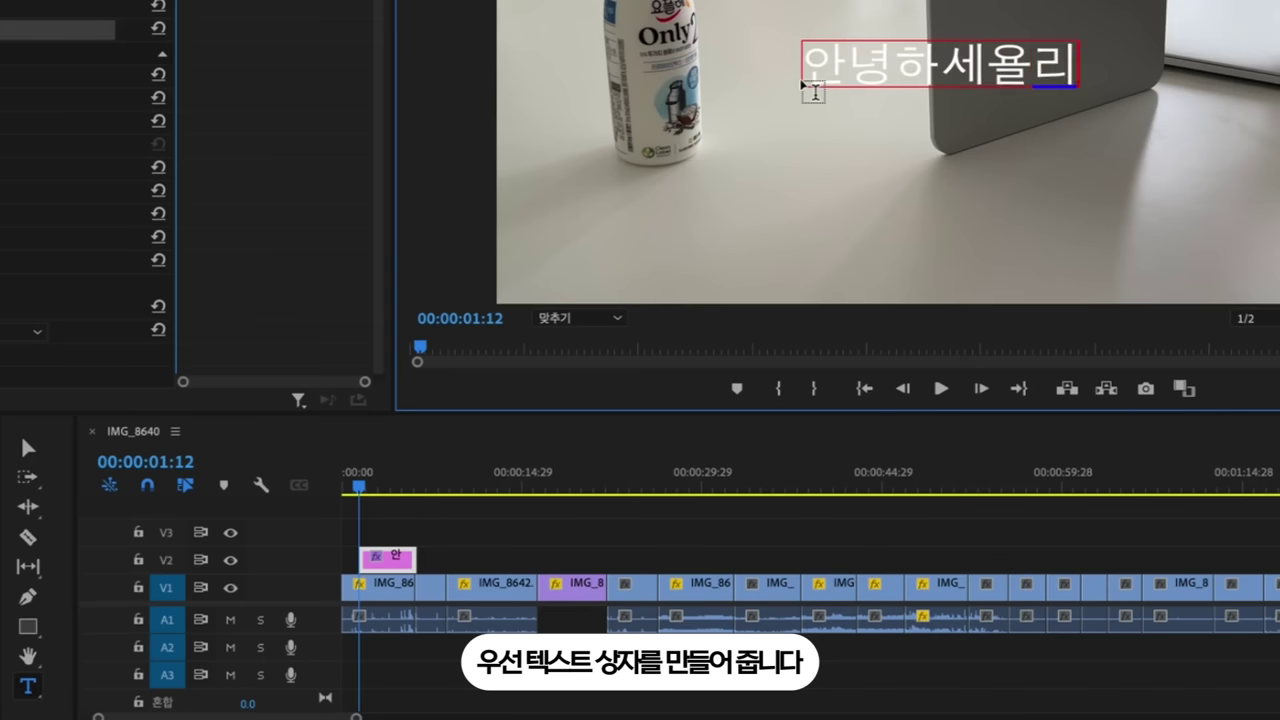
pyautogui.click(28, 447)
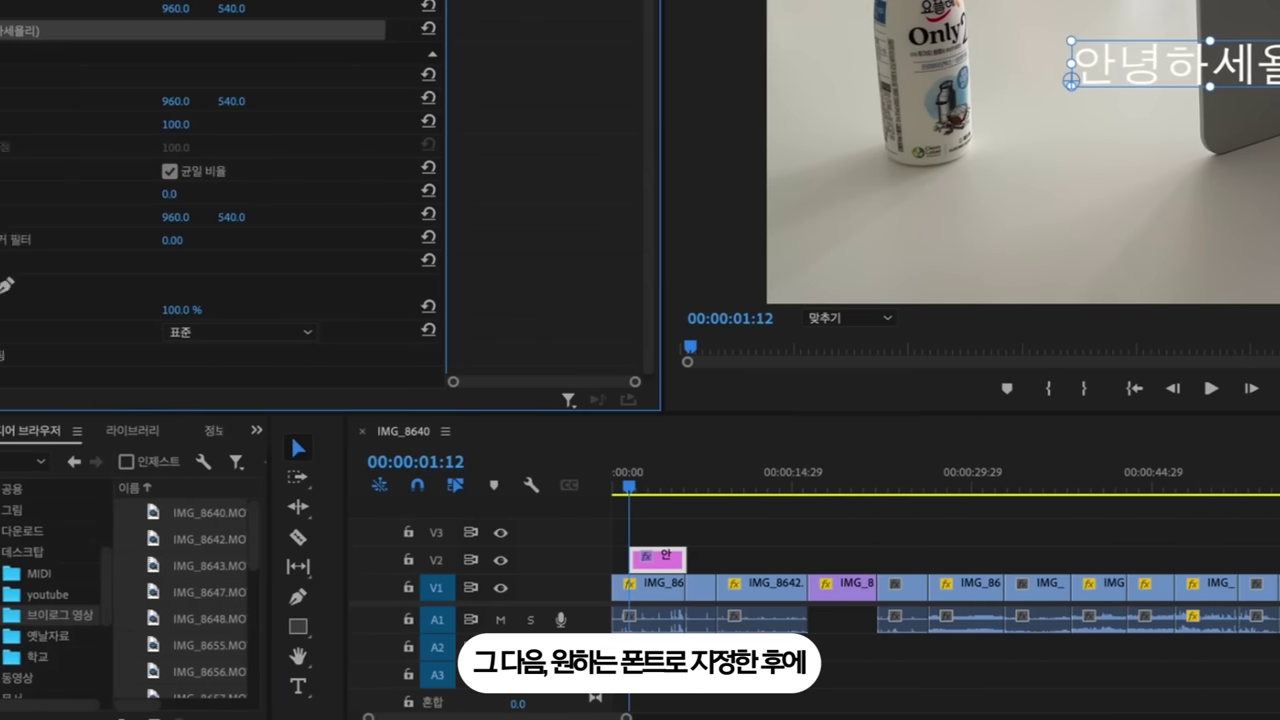
pyautogui.click(6, 31)
pyautogui.click(514, 117)
pyautogui.click(330, 443)
pyautogui.click(1068, 268)
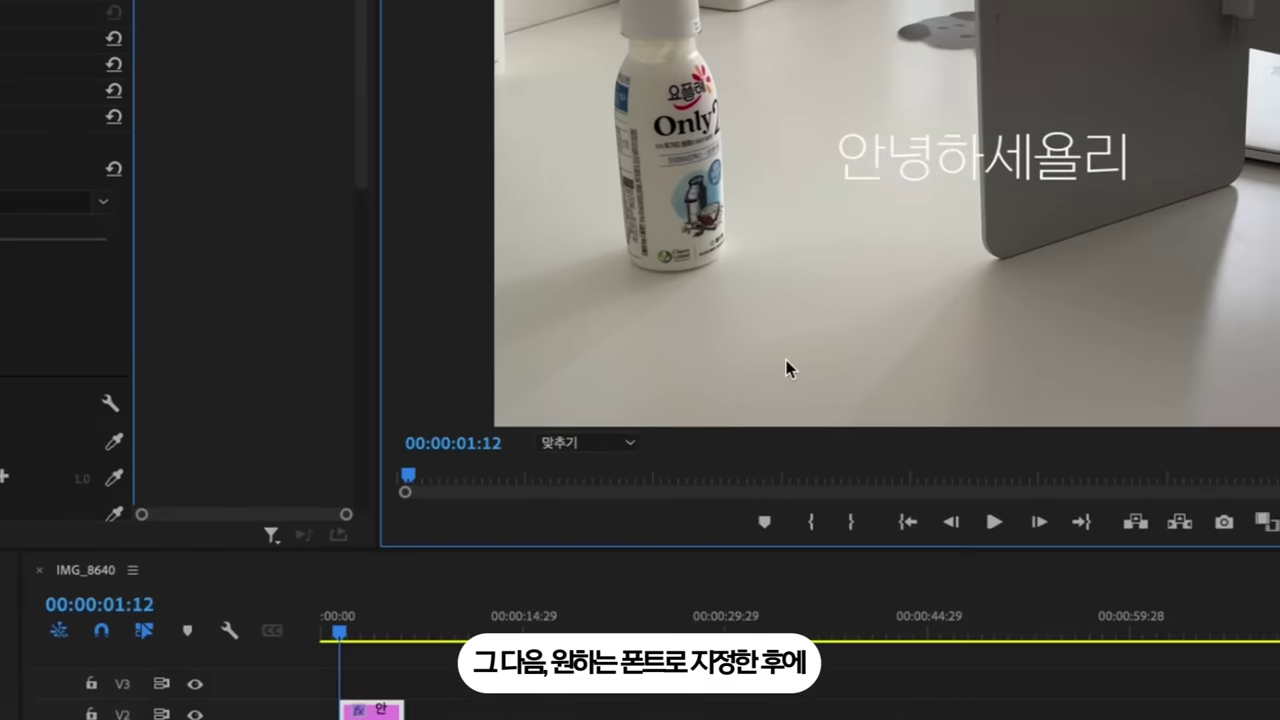
# - Scale the title text down to 64% and place it near the lower centre of the frame
pyautogui.click(1240, 82)
pyautogui.moveTo(880, 270); pyautogui.dragTo(785, 255)
pyautogui.moveTo(1230, 84); pyautogui.dragTo(1273, 248)
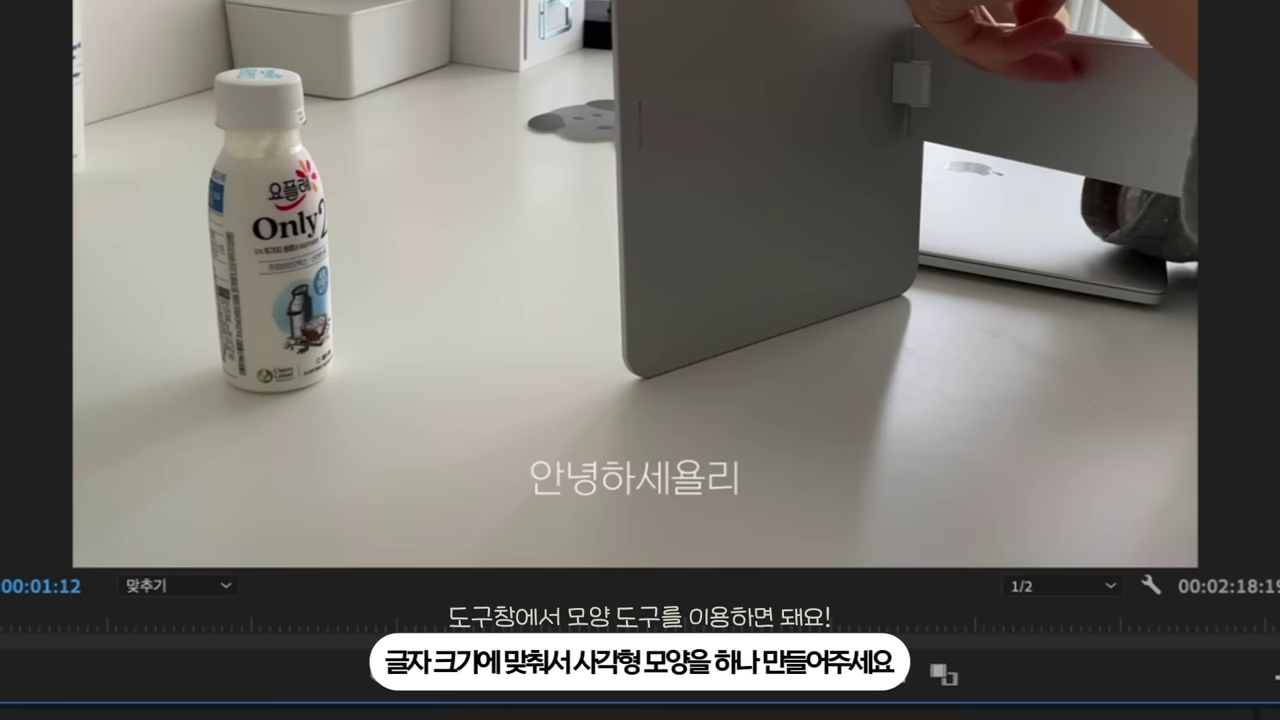
# - Draw a rectangle about 403 by 99 around the text, layered beneath it, with a near-black fill
pyautogui.moveTo(517, 450); pyautogui.dragTo(754, 510)
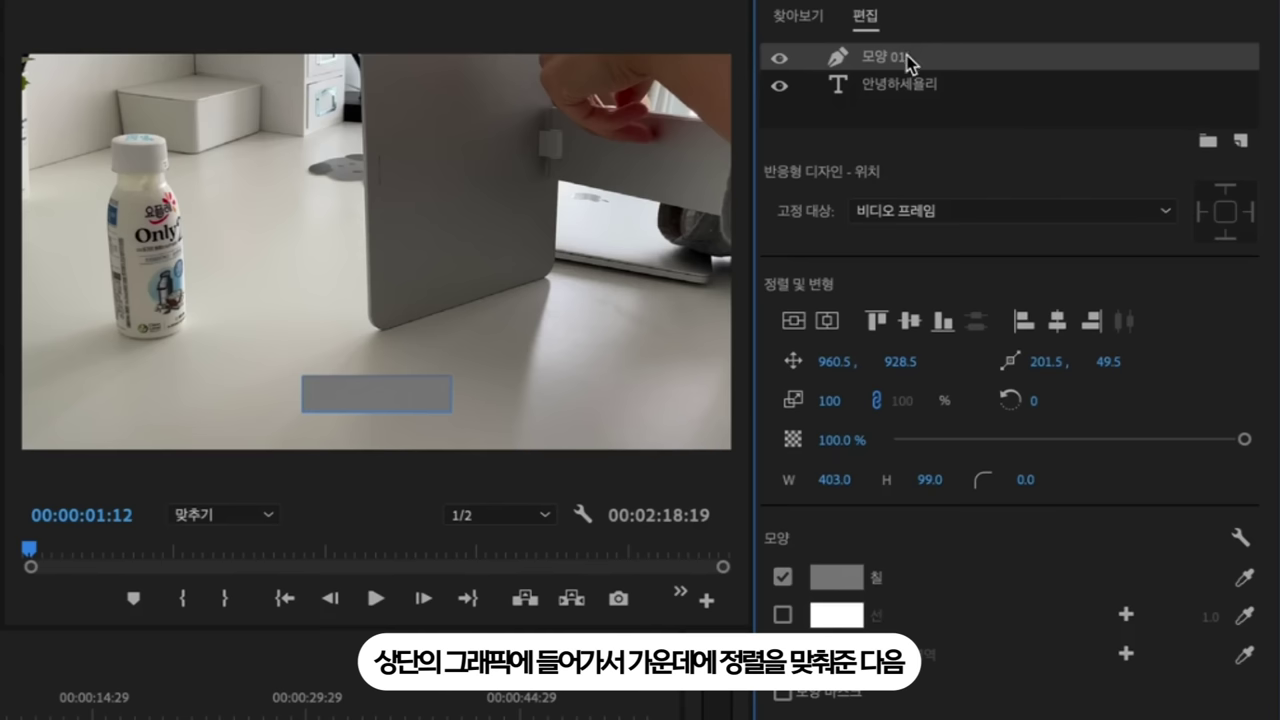
pyautogui.moveTo(900, 56); pyautogui.dragTo(905, 86)
pyautogui.click(838, 574)
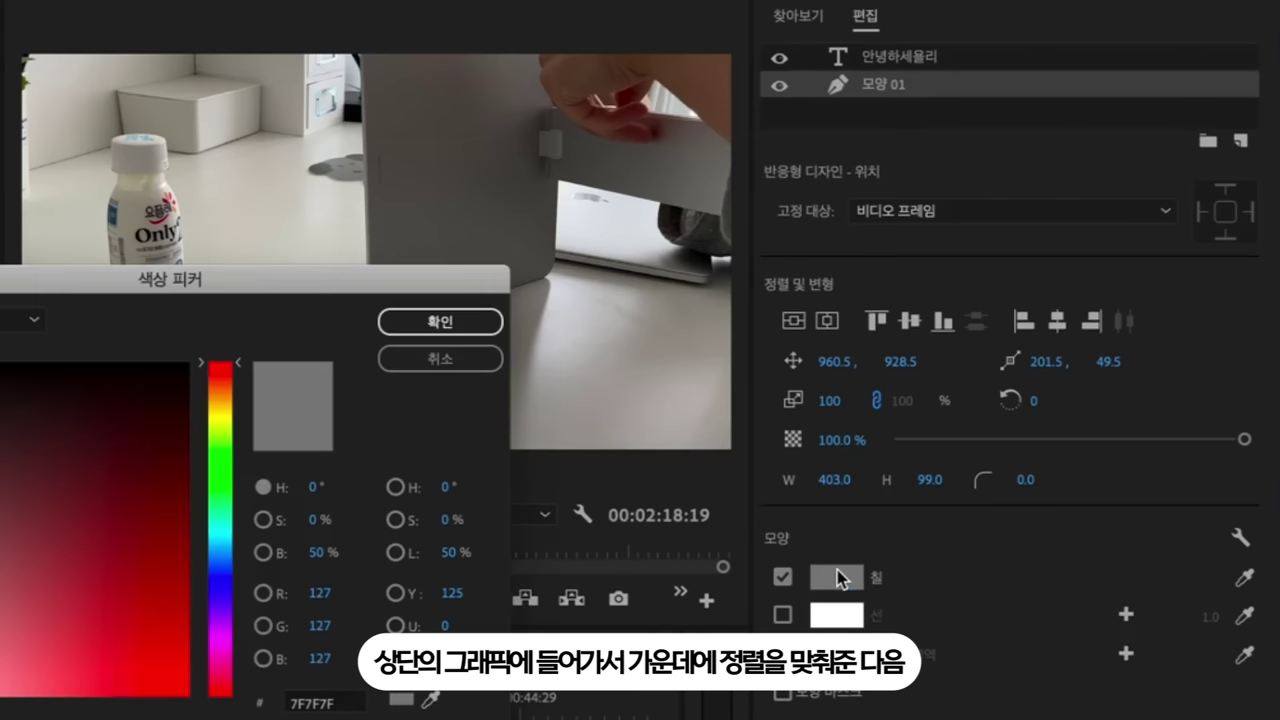
# - Centre both the rectangle and the text vertically in the frame so that they overlap
pyautogui.click(796, 320)
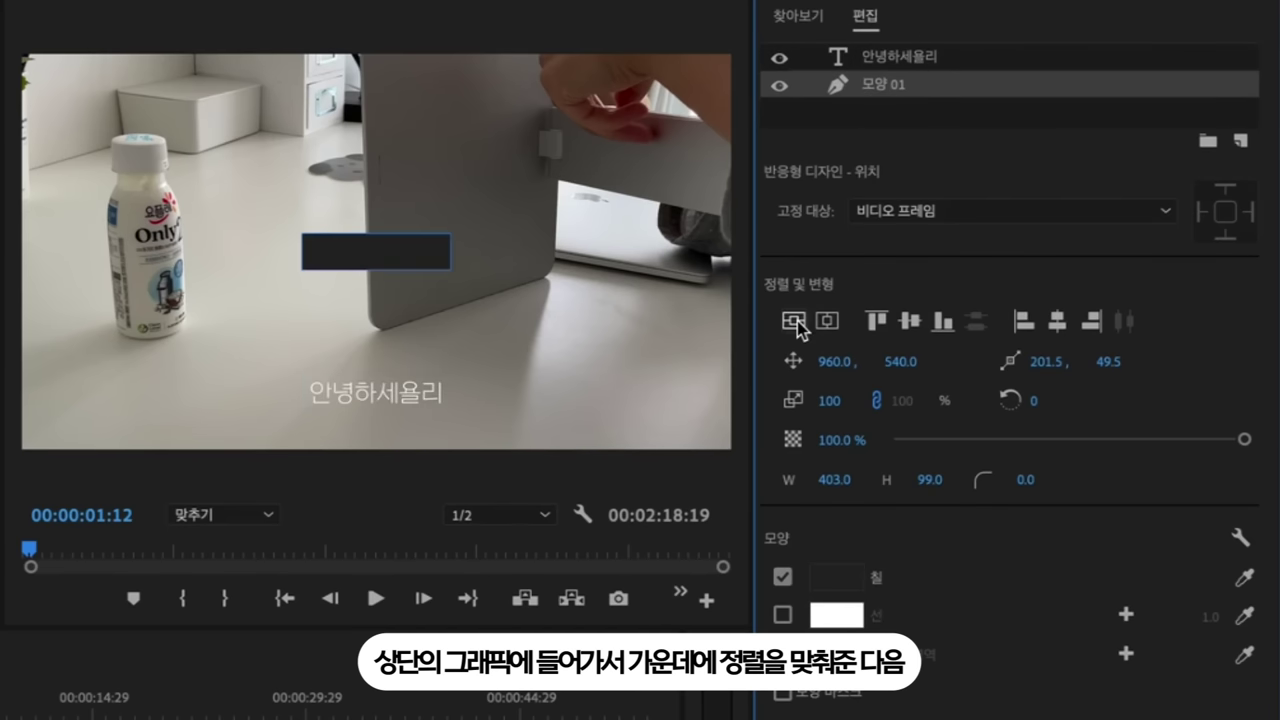
pyautogui.click(860, 57)
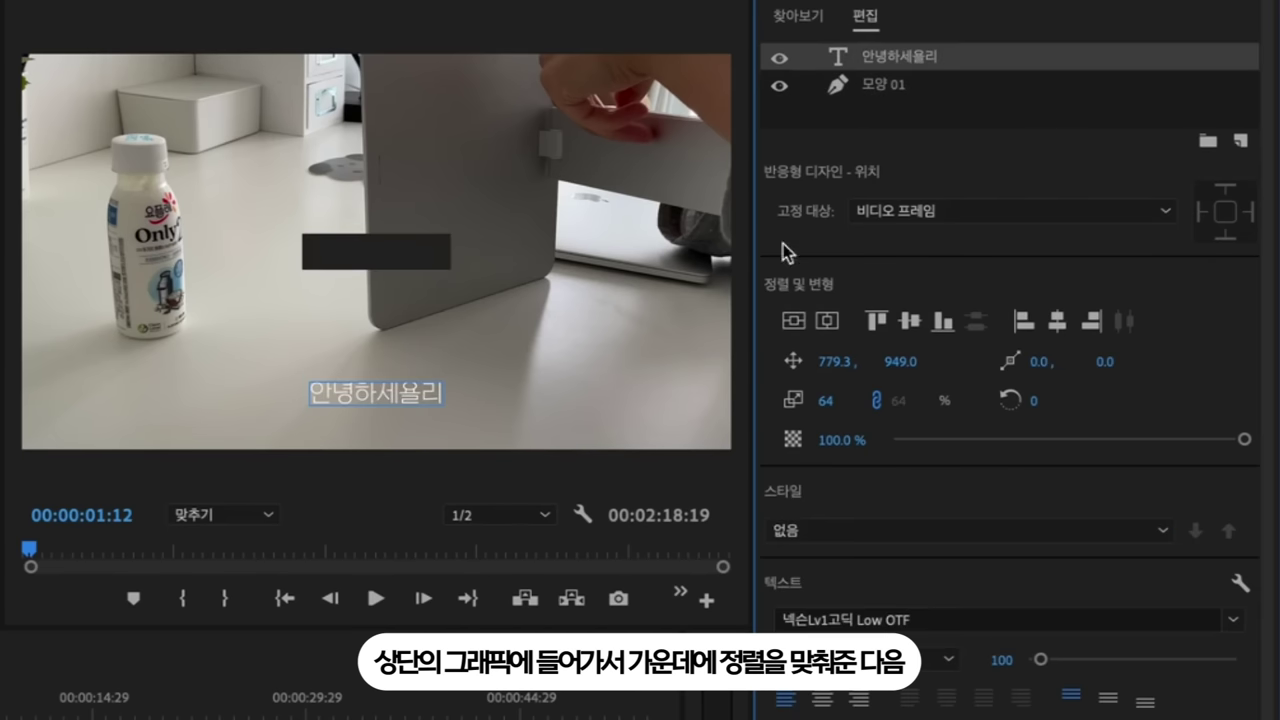
pyautogui.click(793, 321)
# - Pin the rectangle layer to the 안녕하세욜리 text layer on all four sides
pyautogui.click(882, 86)
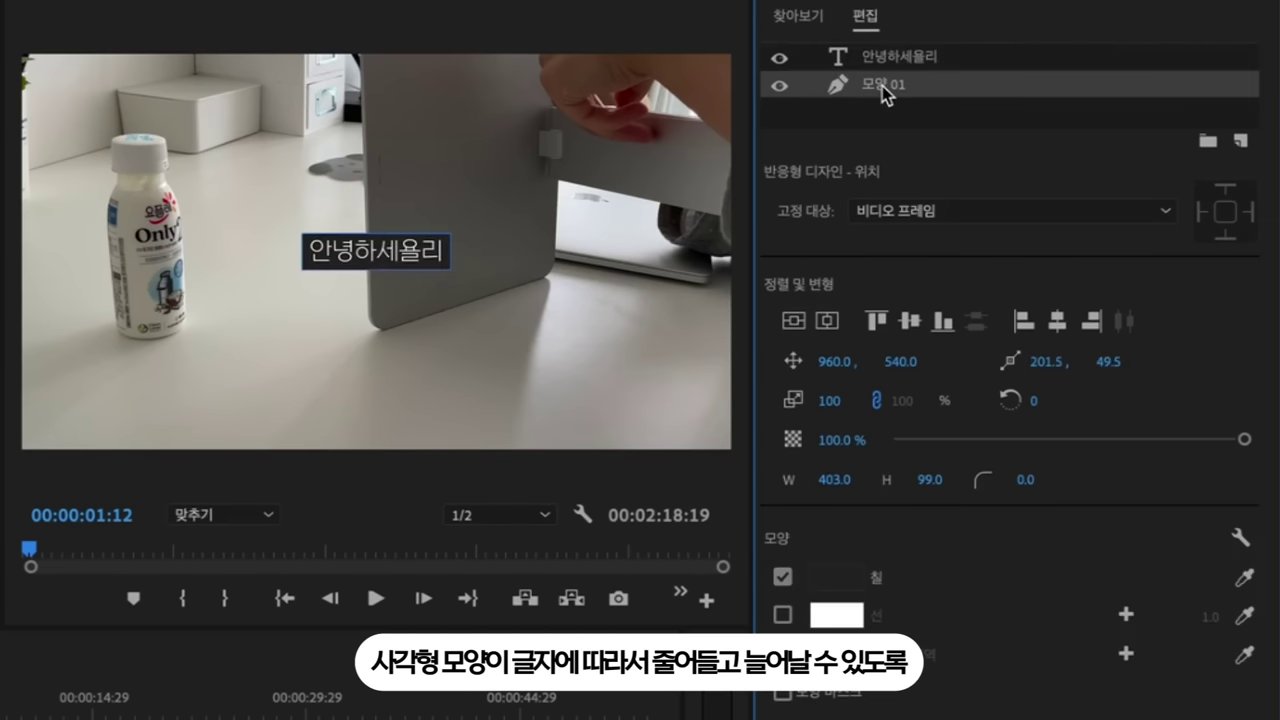
pyautogui.click(933, 214)
pyautogui.click(935, 266)
pyautogui.click(1224, 212)
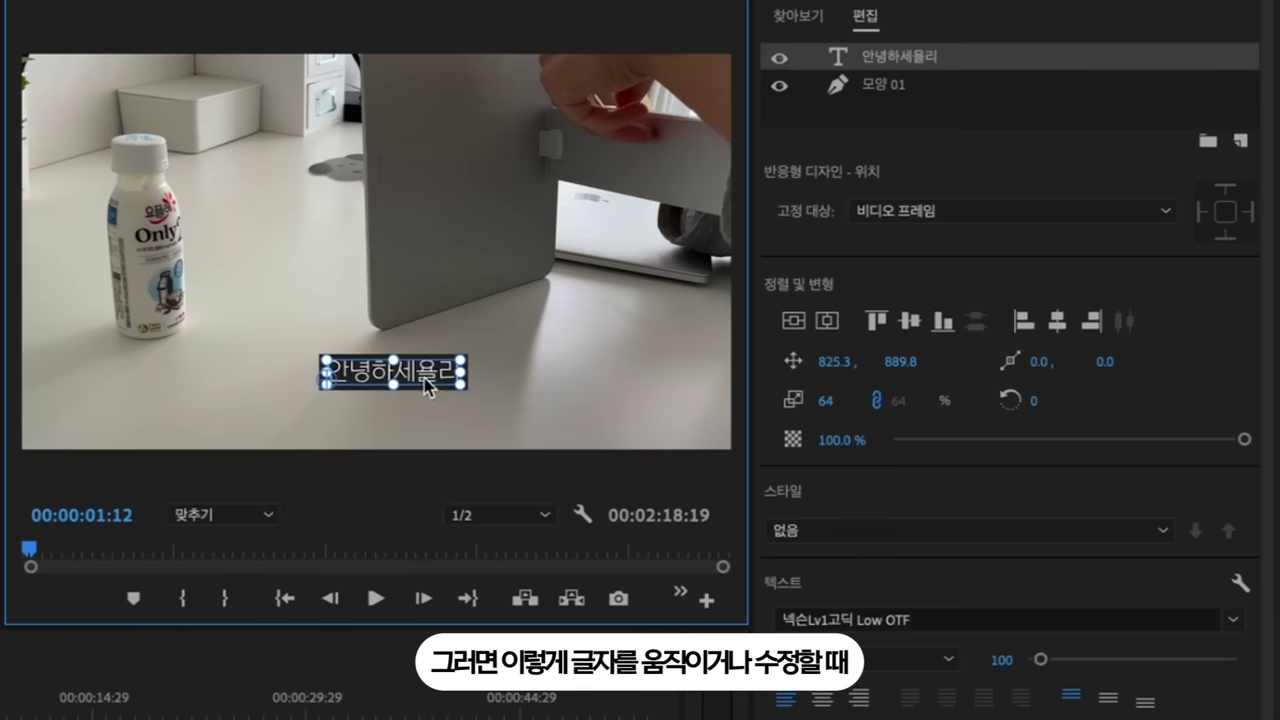
# - Move the text up to about 833, 696 and extend its wording to "안녕하세욜리 안녕하삼"
pyautogui.moveTo(436, 378); pyautogui.dragTo(430, 300)
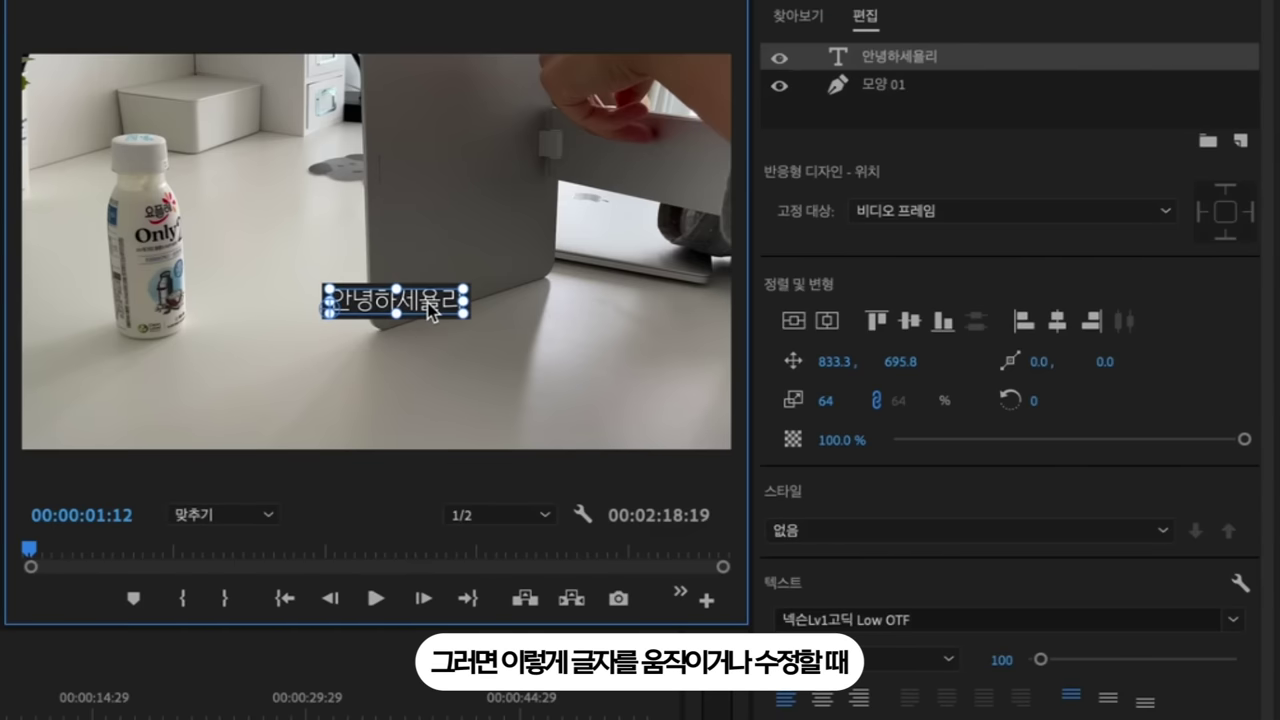
pyautogui.doubleClick(430, 300)
pyautogui.press('Right')
pyautogui.write('안녕하삼')
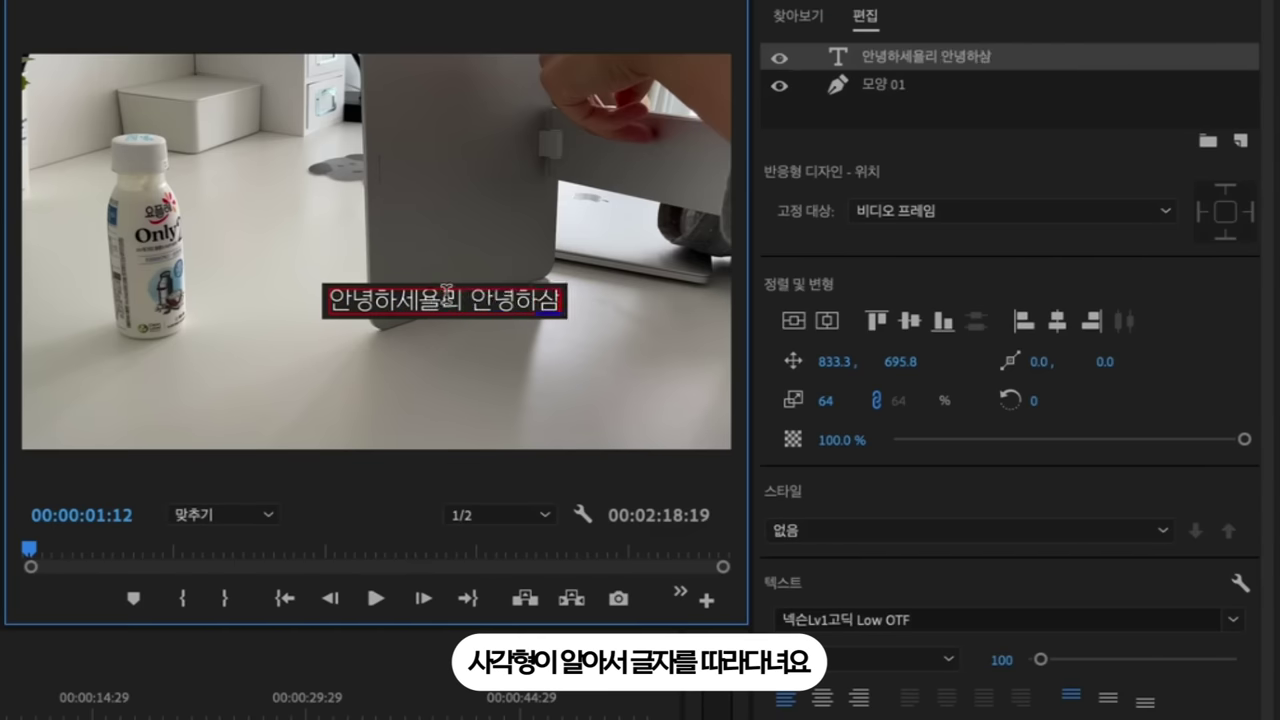
# - Export the caption graphic as a motion graphics template named "브이로그 자막" and add a template from the graphics browser to the timeline
pyautogui.rightClick(428, 600)
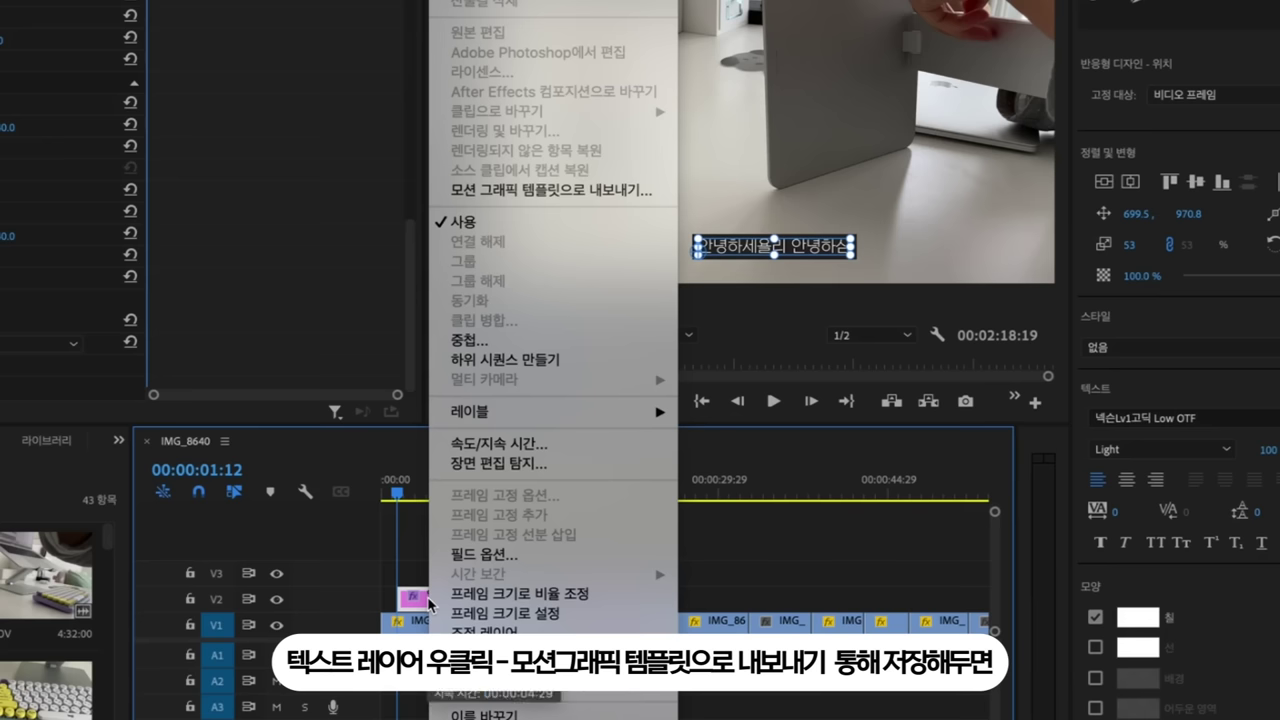
pyautogui.click(516, 190)
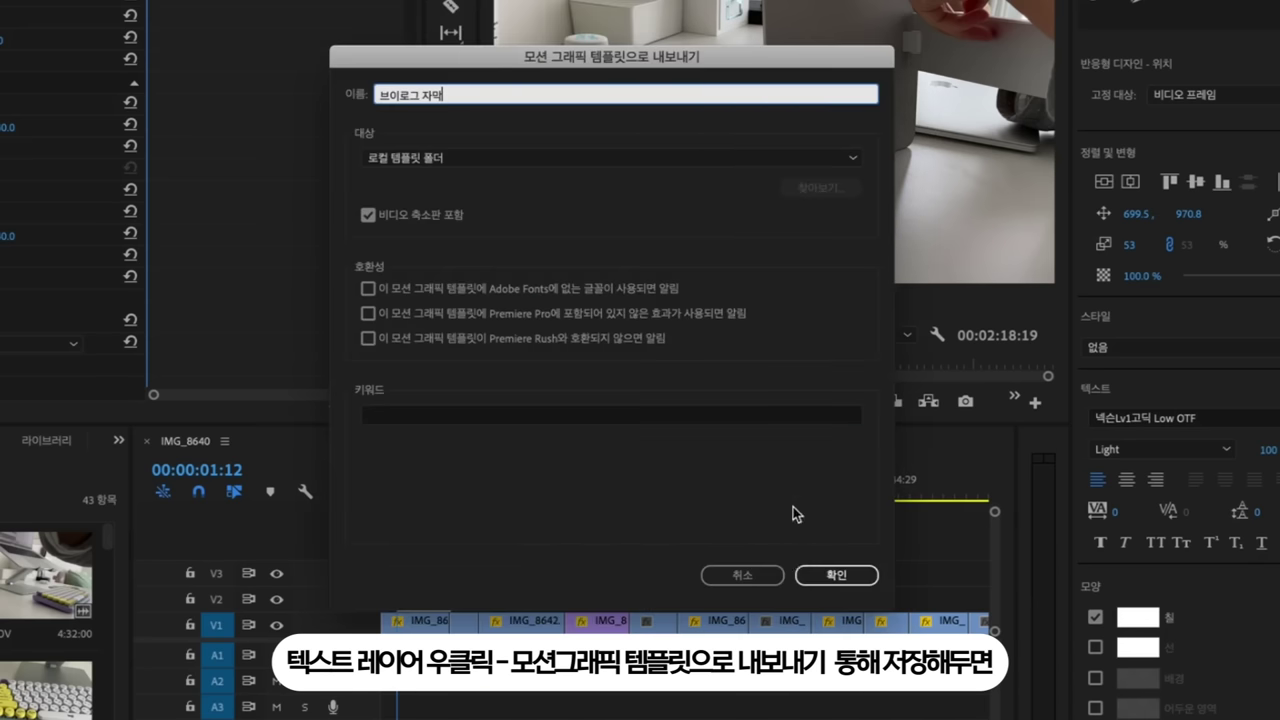
pyautogui.click(815, 577)
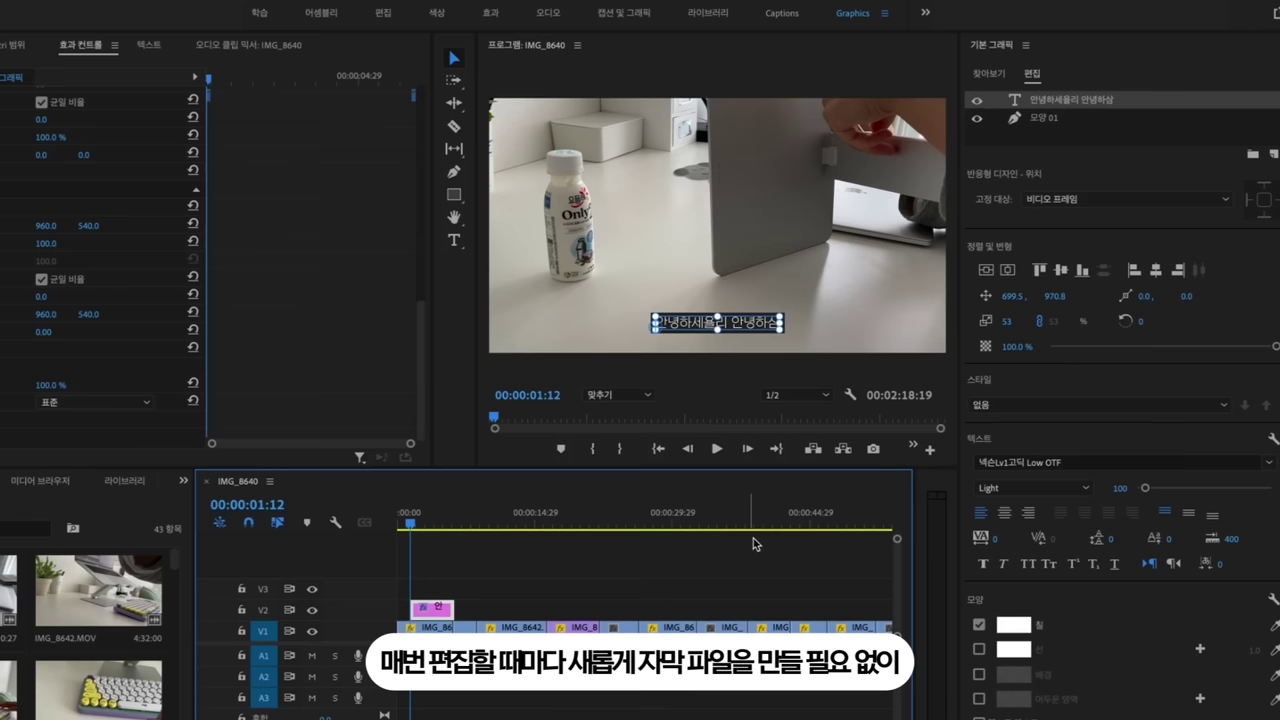
pyautogui.click(1007, 74)
pyautogui.moveTo(1049, 256); pyautogui.dragTo(567, 611)
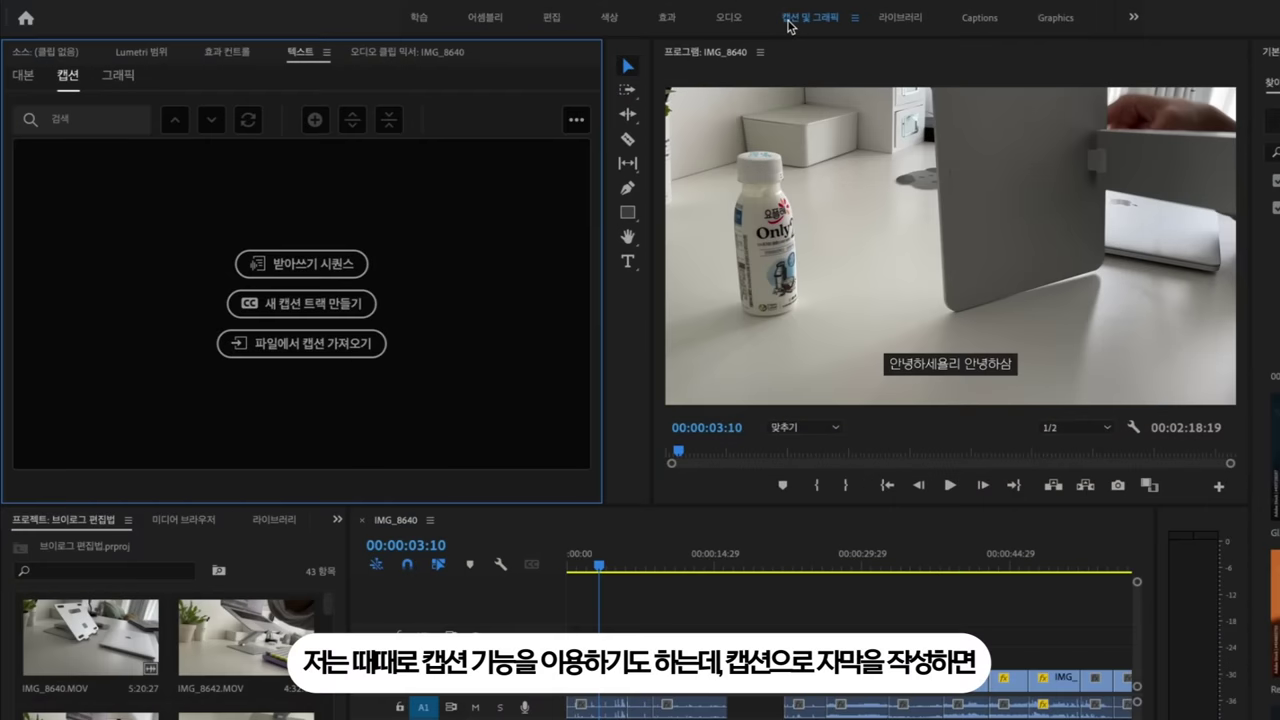
# - Create a new caption track in the 자막 format and add a first caption reading "안녕하세요"
pyautogui.click(298, 315)
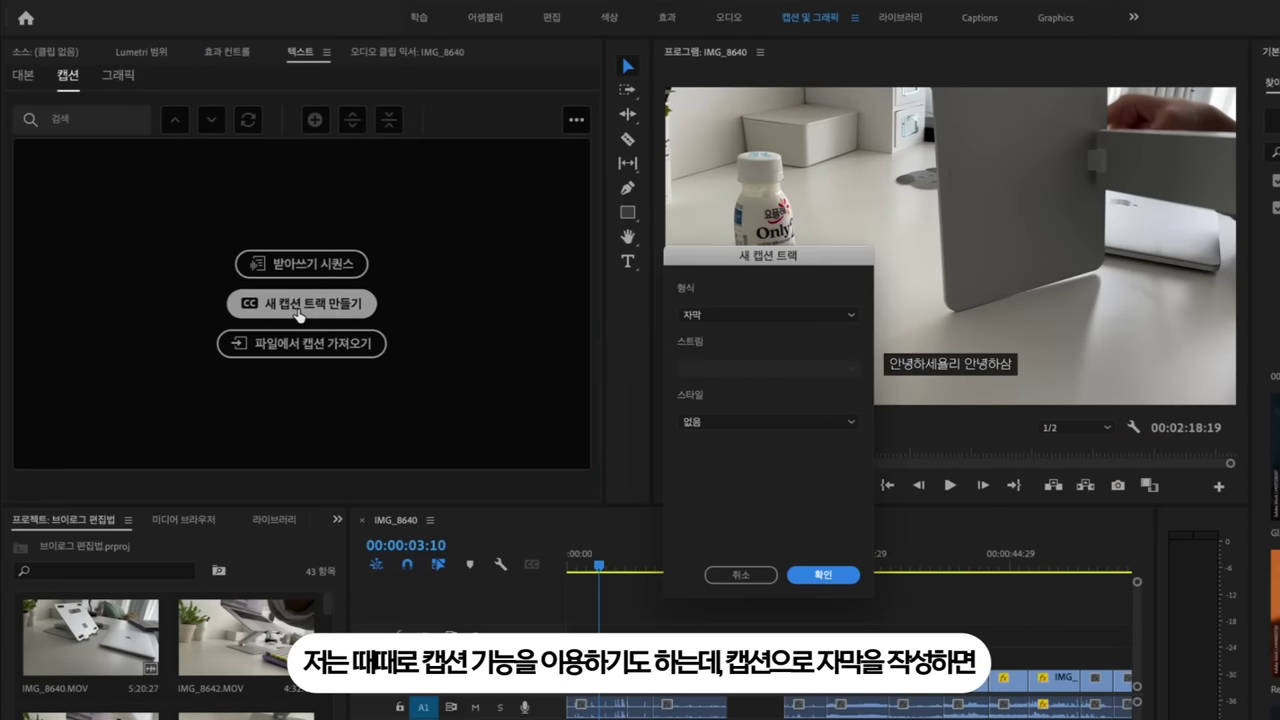
pyautogui.click(823, 575)
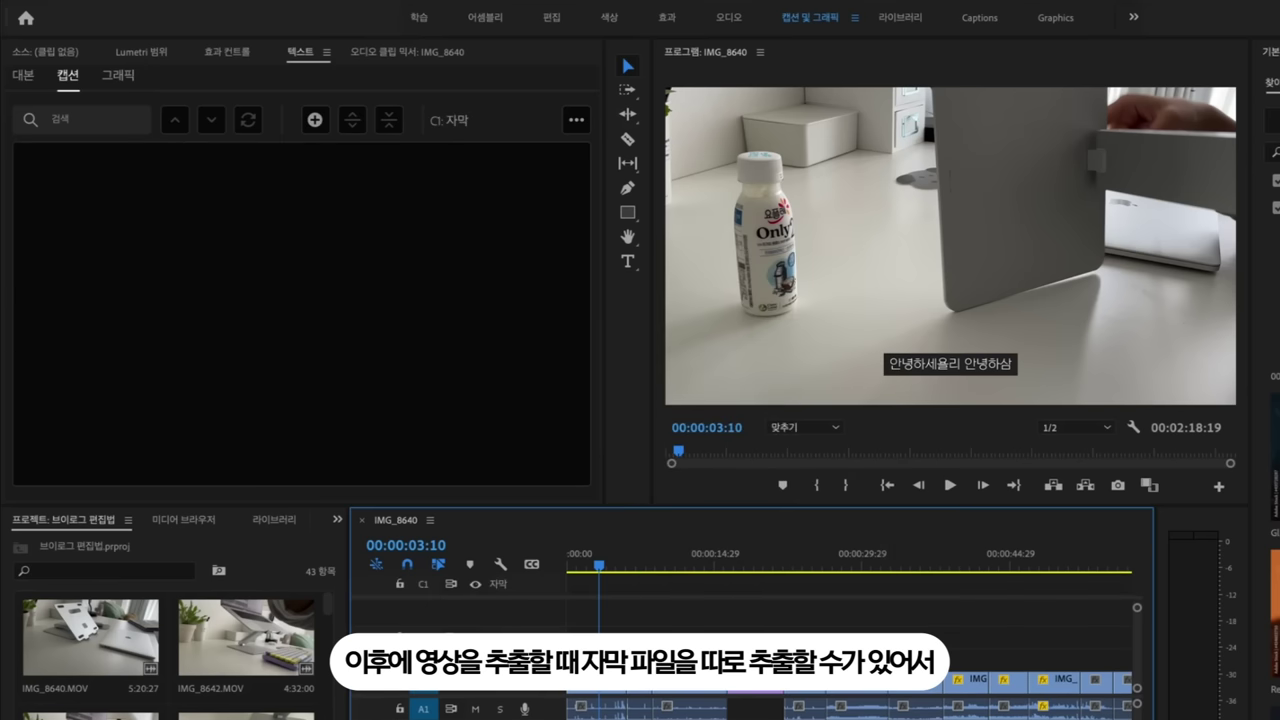
pyautogui.press('super+w')
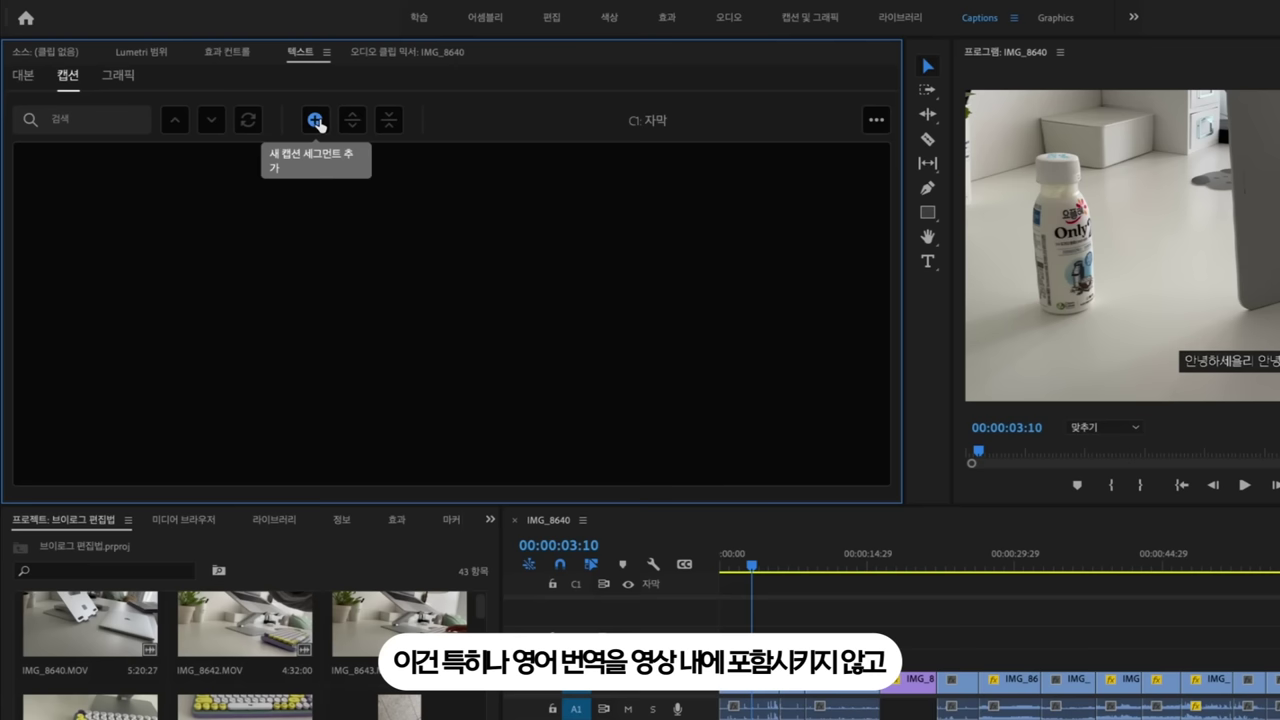
pyautogui.click(315, 119)
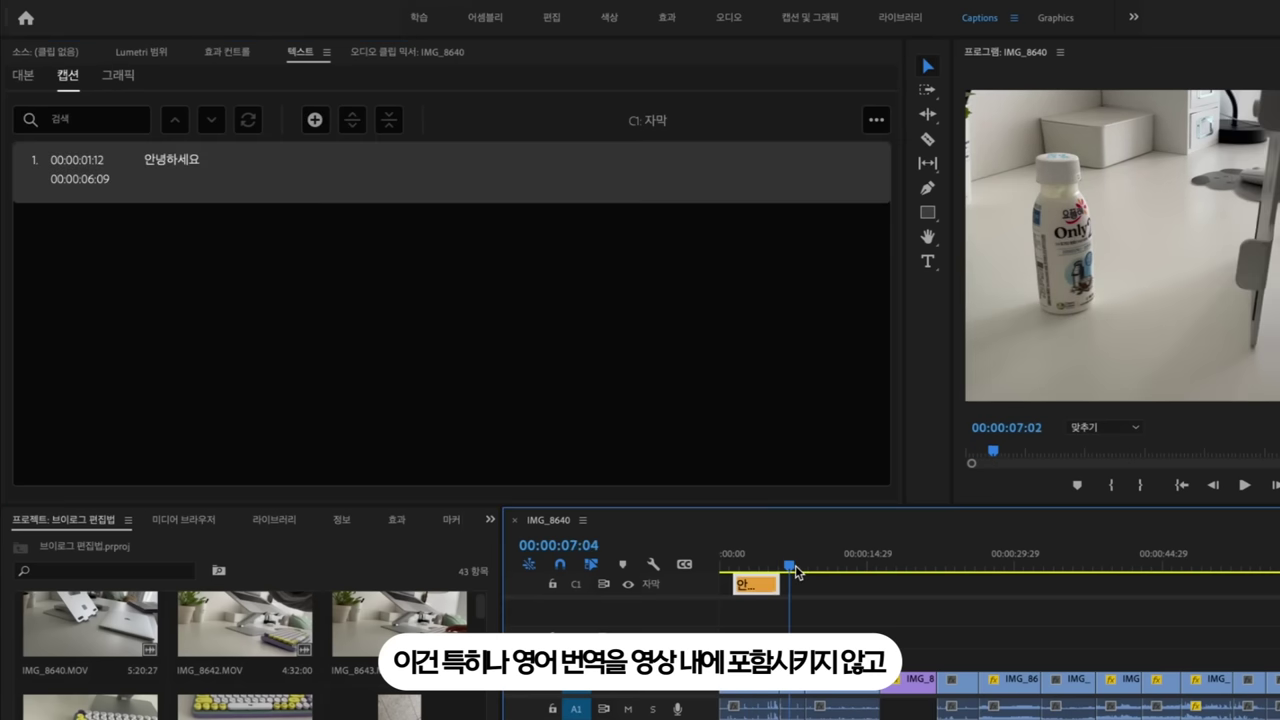
# - Change the second caption, starting at 00:00:08:22, to "저는 지금 강의를 듣고 있어요" and extend its end to 00:00:15:01
pyautogui.moveTo(792, 566); pyautogui.dragTo(808, 577)
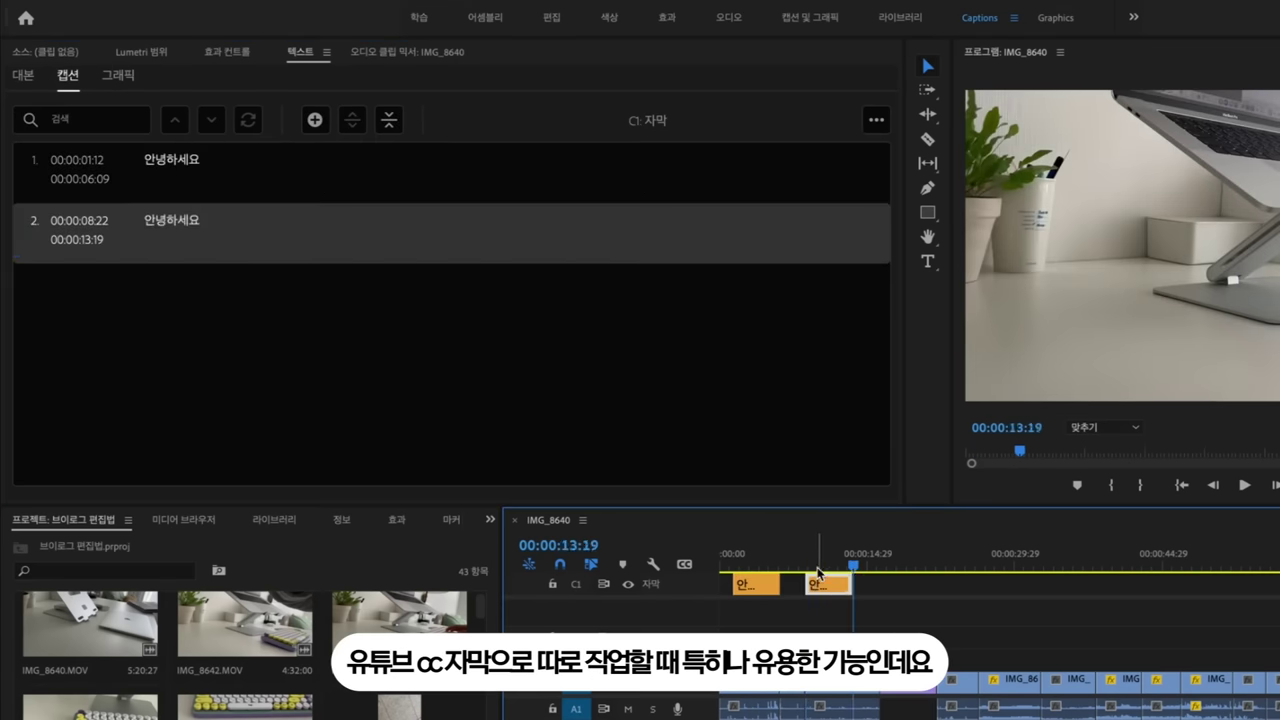
pyautogui.doubleClick(510, 235)
pyautogui.write('저는 지금 강의를 듣고 있어요')
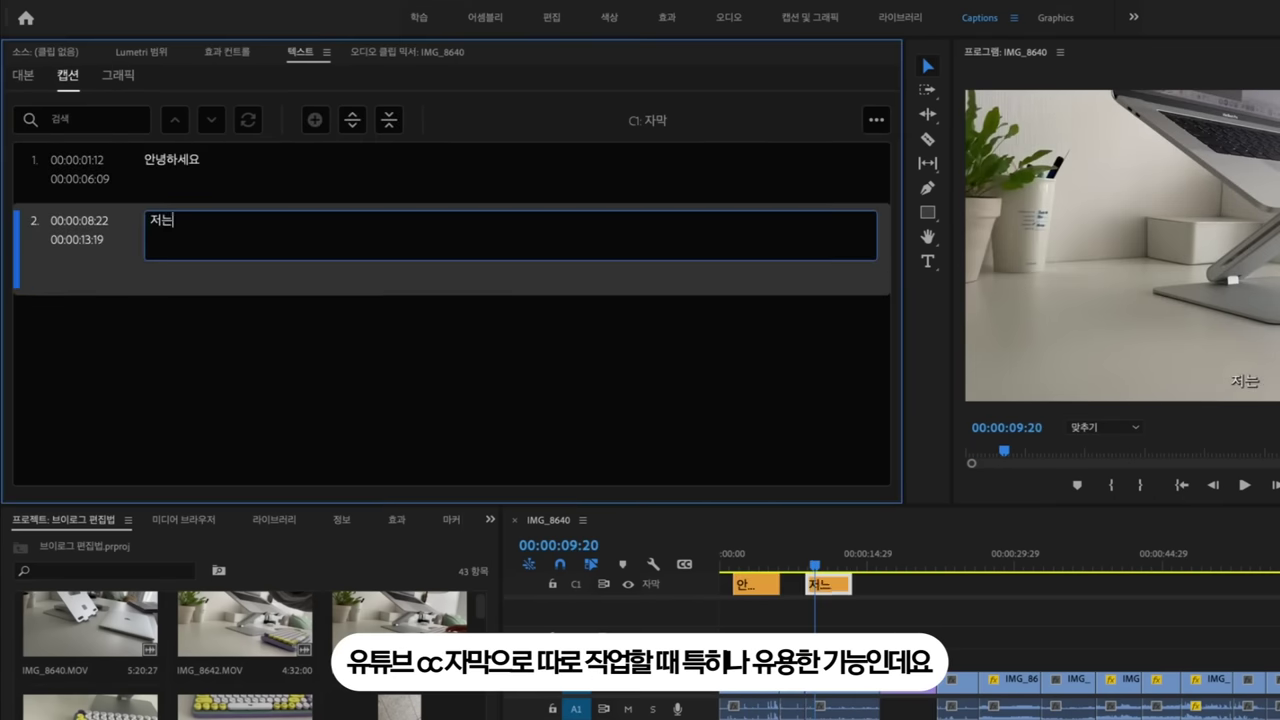
pyautogui.moveTo(857, 586); pyautogui.dragTo(880, 566)
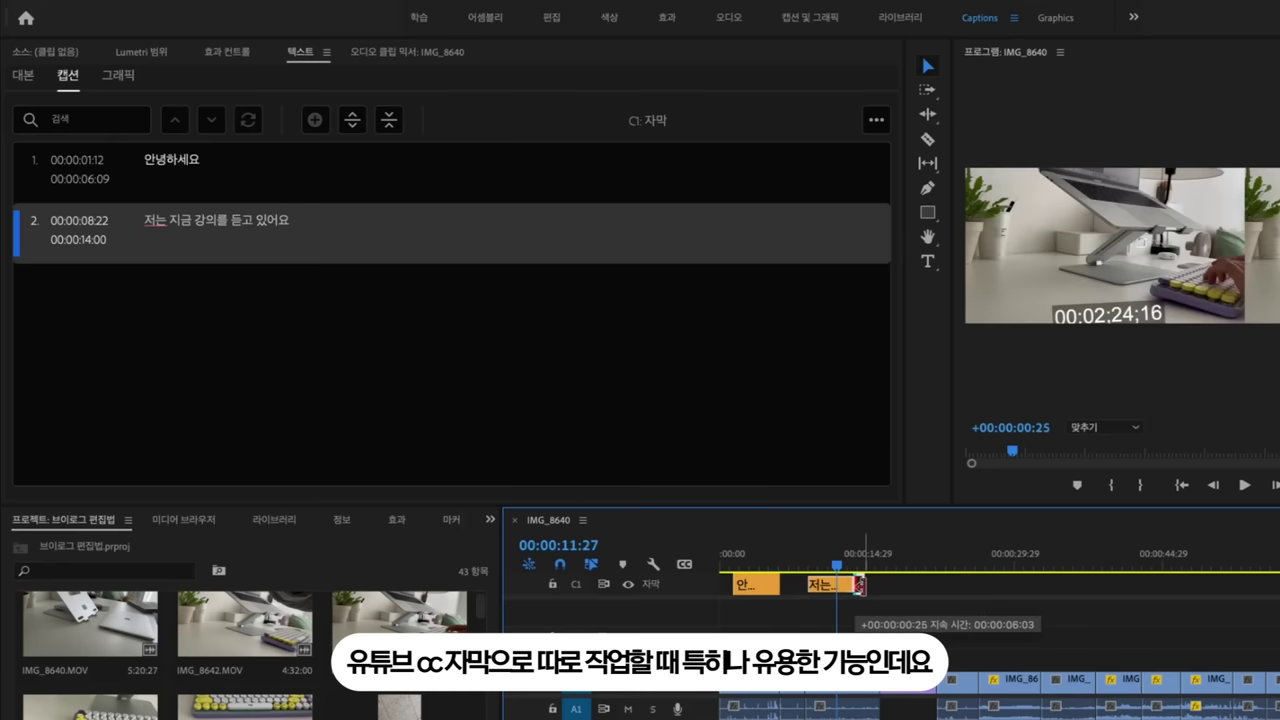
# - Duplicate the second caption to 00:00:16:11 and change the copy's text to "정말 지루하네요..."
pyautogui.click(891, 586)
pyautogui.press('space')
pyautogui.press('space')
pyautogui.click(848, 586)
pyautogui.press('super+c')
pyautogui.click(906, 606)
pyautogui.press('super+v')
pyautogui.click(896, 565)
pyautogui.doubleClick(224, 301)
pyautogui.write('정말 지루하네요...')
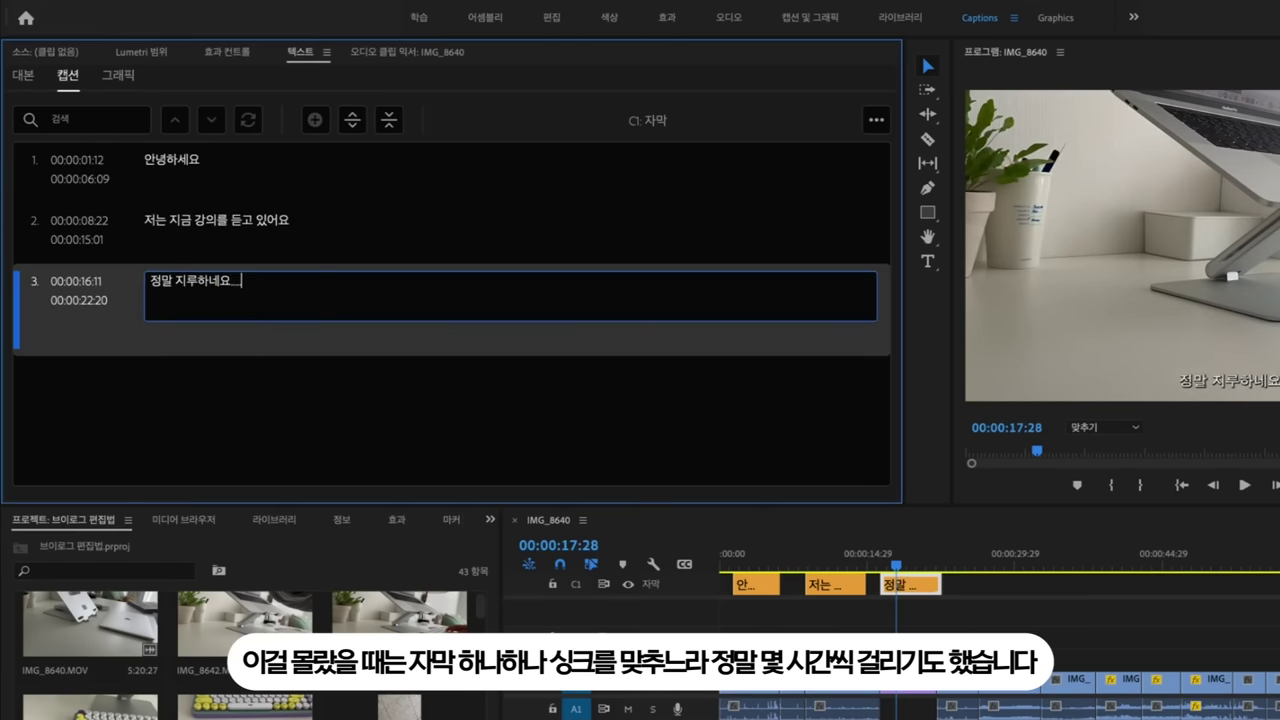
pyautogui.click(766, 568)
pyautogui.moveTo(766, 571); pyautogui.dragTo(761, 571)
pyautogui.click(764, 590)
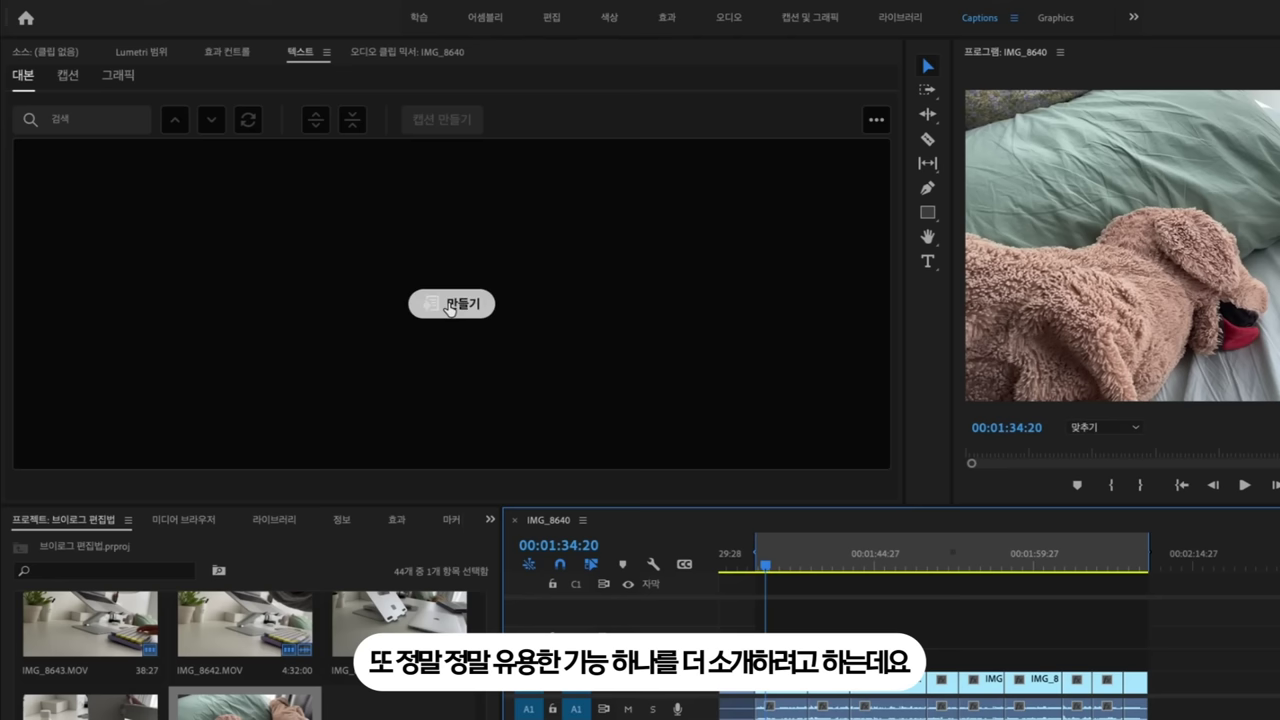
# - Create a transcript of the mixed track audio in 한국어, transcribing only from the in point to the out point
pyautogui.click(450, 305)
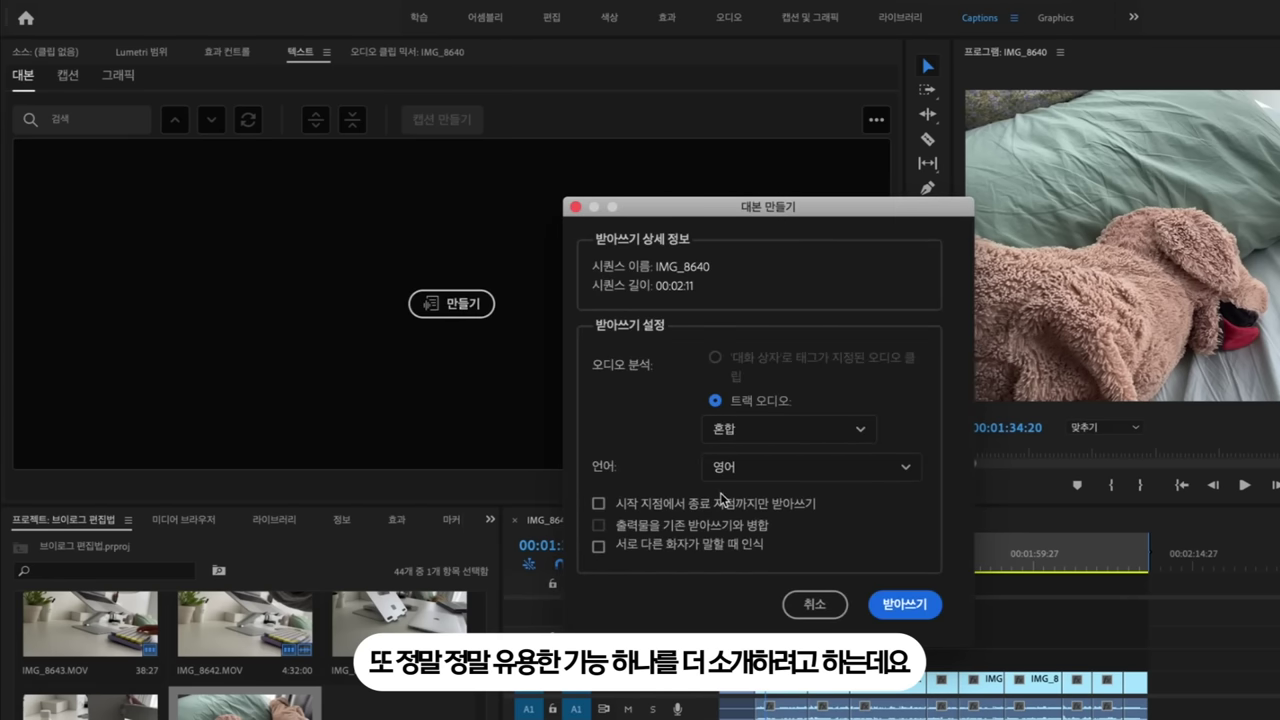
pyautogui.click(764, 476)
pyautogui.scroll(-4, 760, 555)
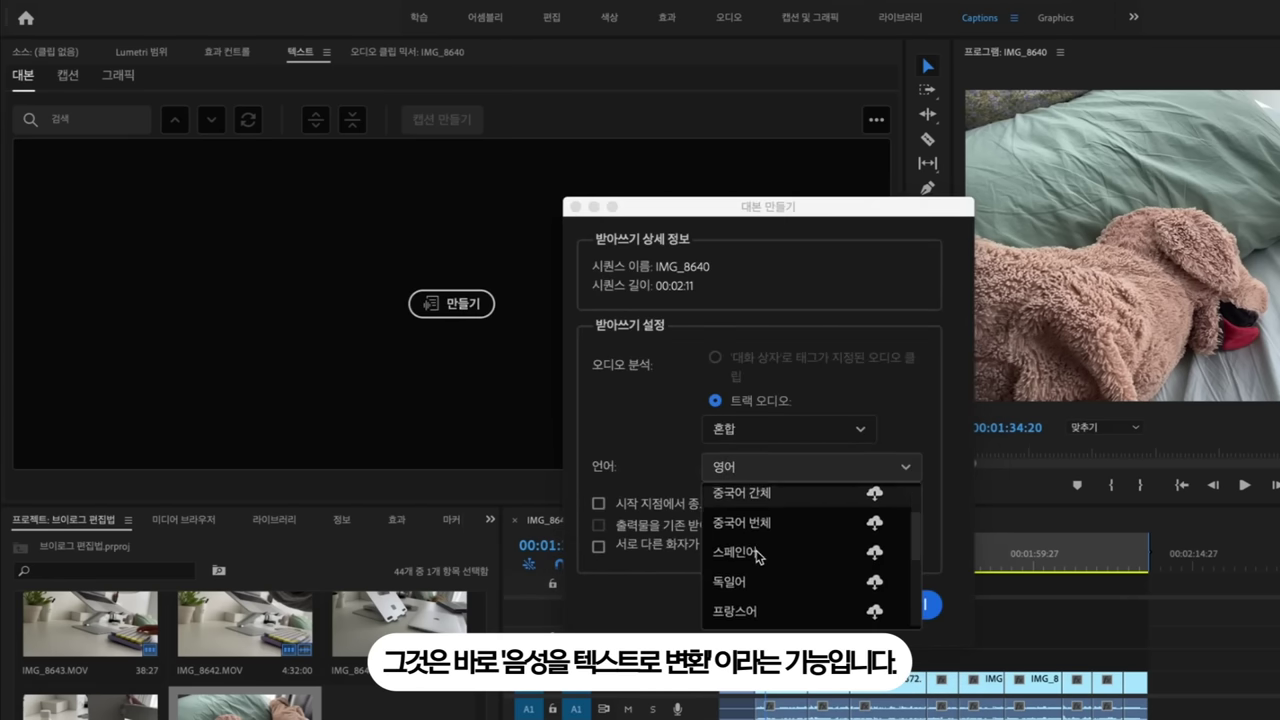
pyautogui.scroll(-2, 757, 557)
pyautogui.click(751, 562)
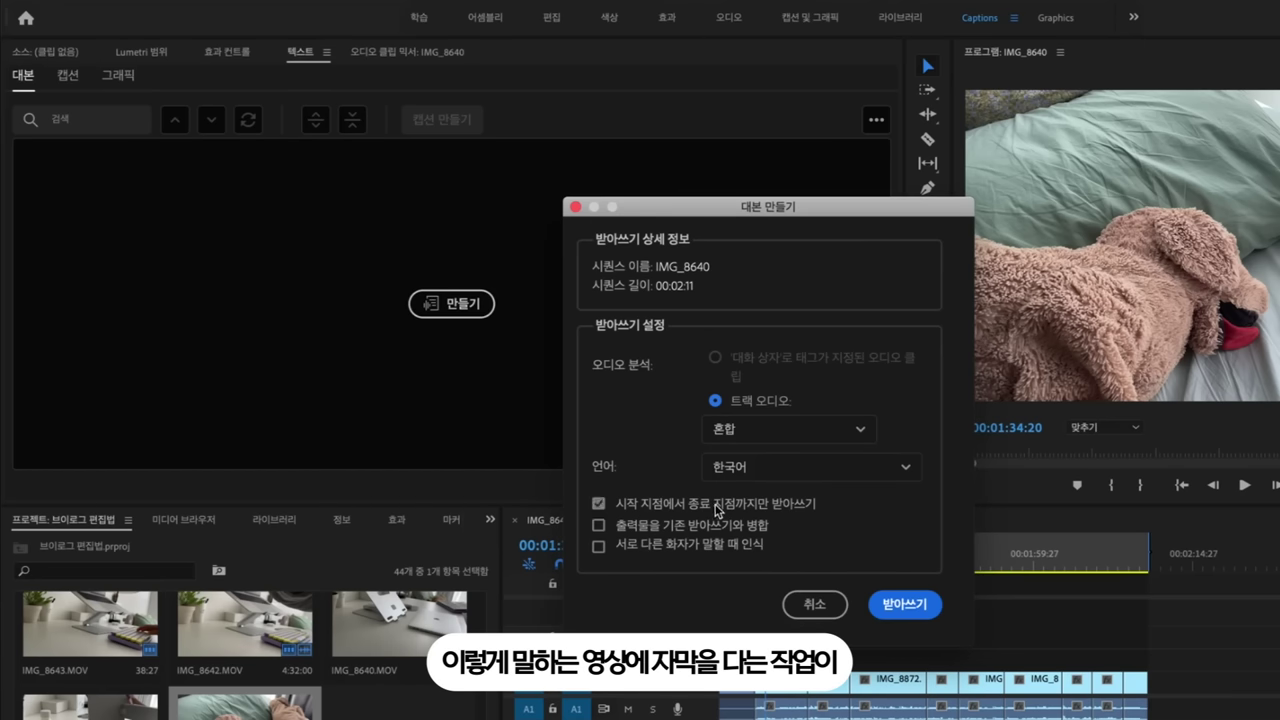
pyautogui.click(900, 605)
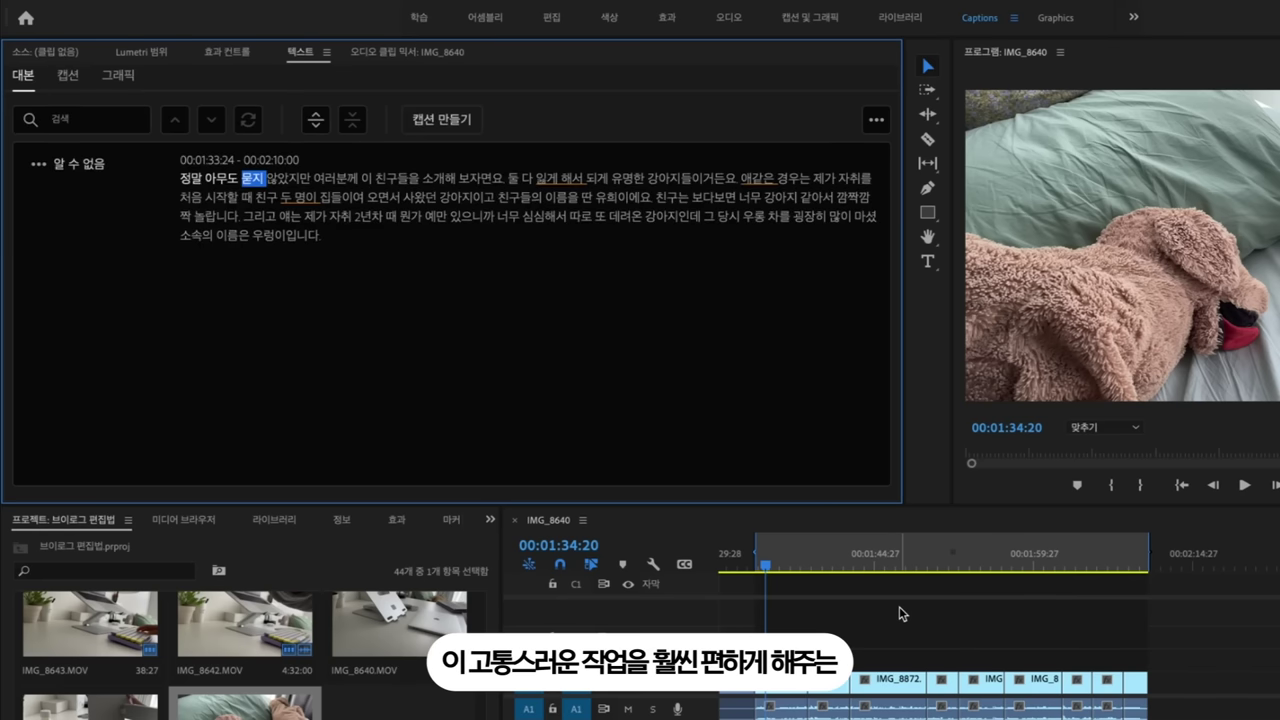
# - Create captions from the sequence transcript with the 자막 기본값 preset and play back the captioned section from its beginning
pyautogui.click(440, 120)
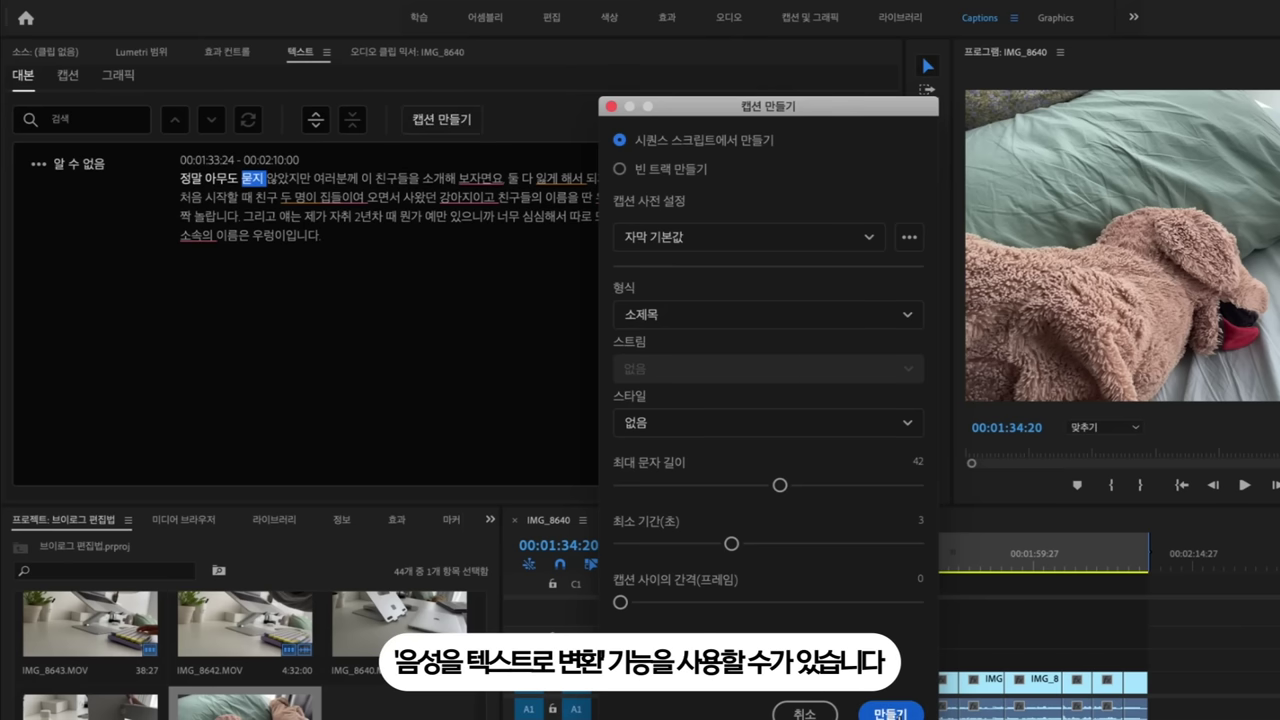
pyautogui.click(891, 713)
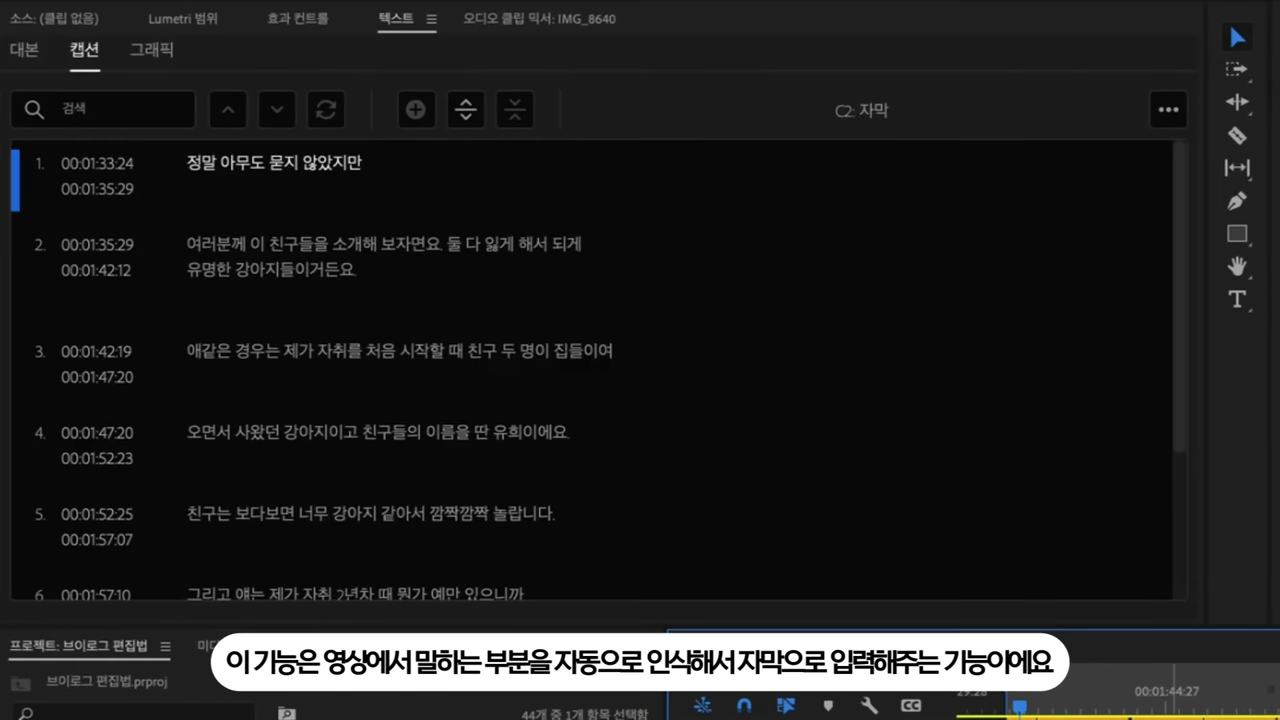
pyautogui.click(995, 708)
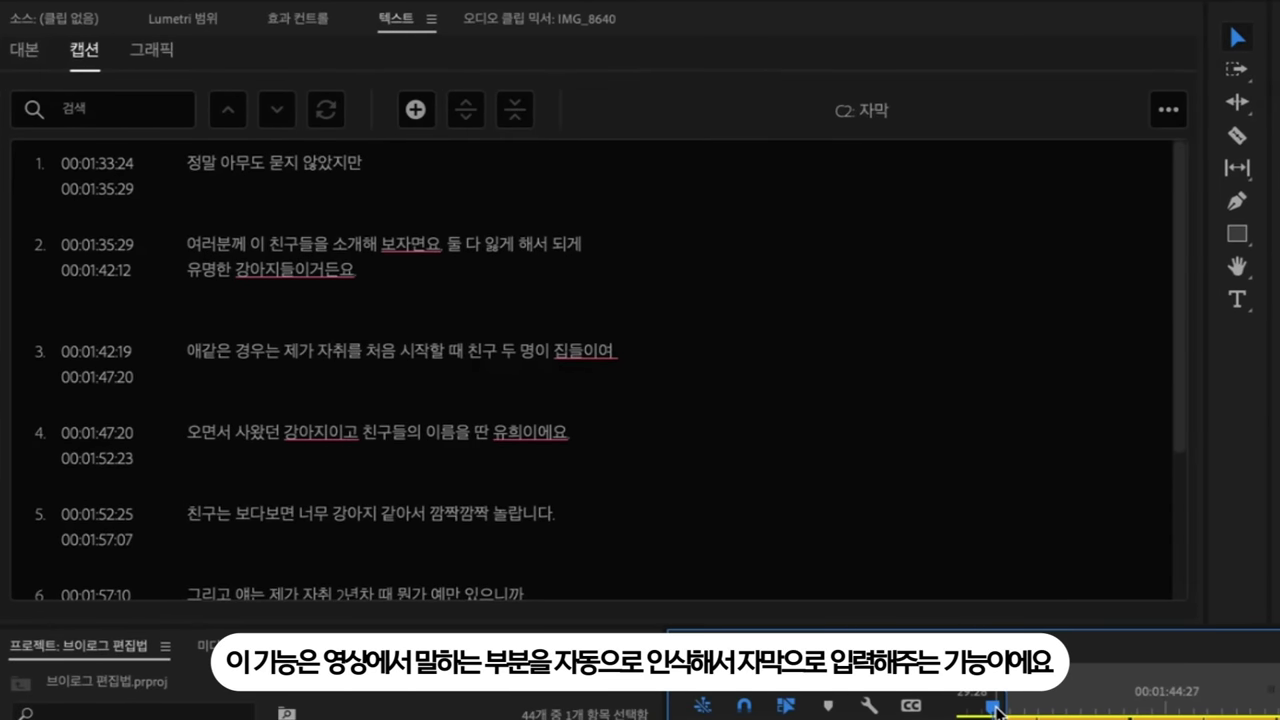
pyautogui.press('space')
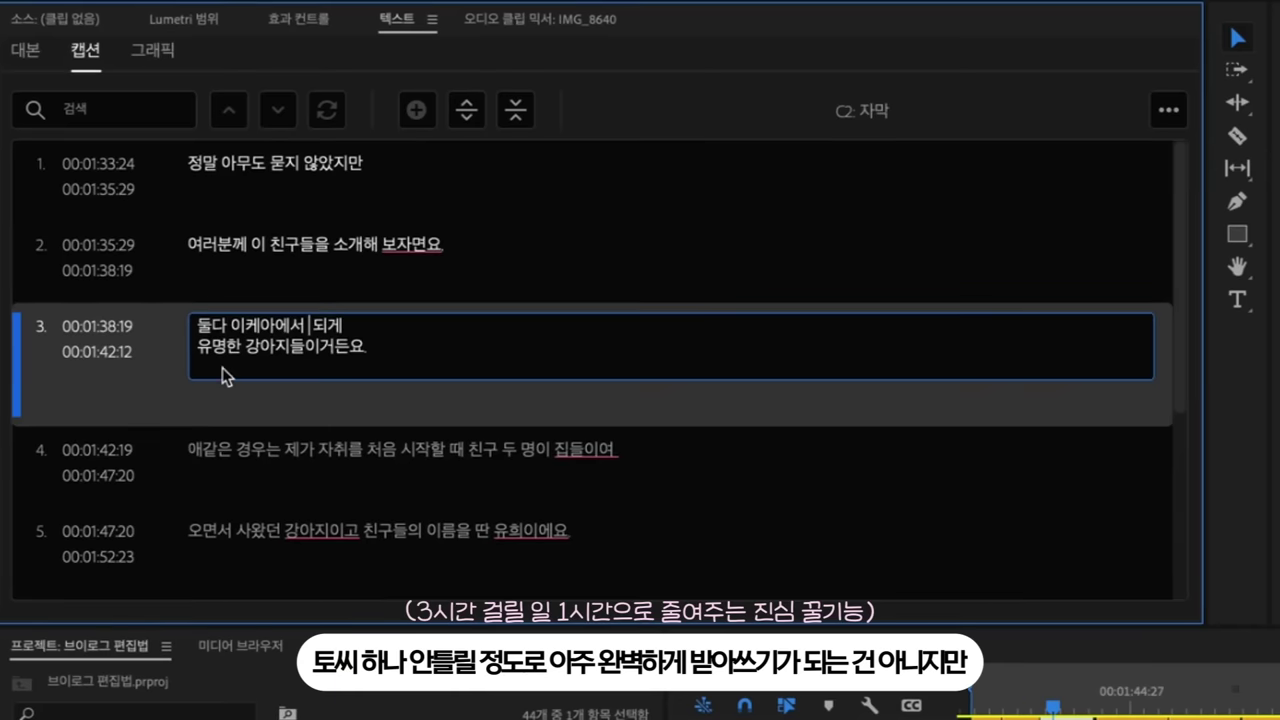
# - Join the third caption into one line, "둘다 이케아에서 되게 유명한 강아지들이거든요", and remove "집들이여" from the end of the fourth caption
pyautogui.press('Delete')
pyautogui.click(1075, 705)
pyautogui.moveTo(1075, 705); pyautogui.dragTo(1145, 706)
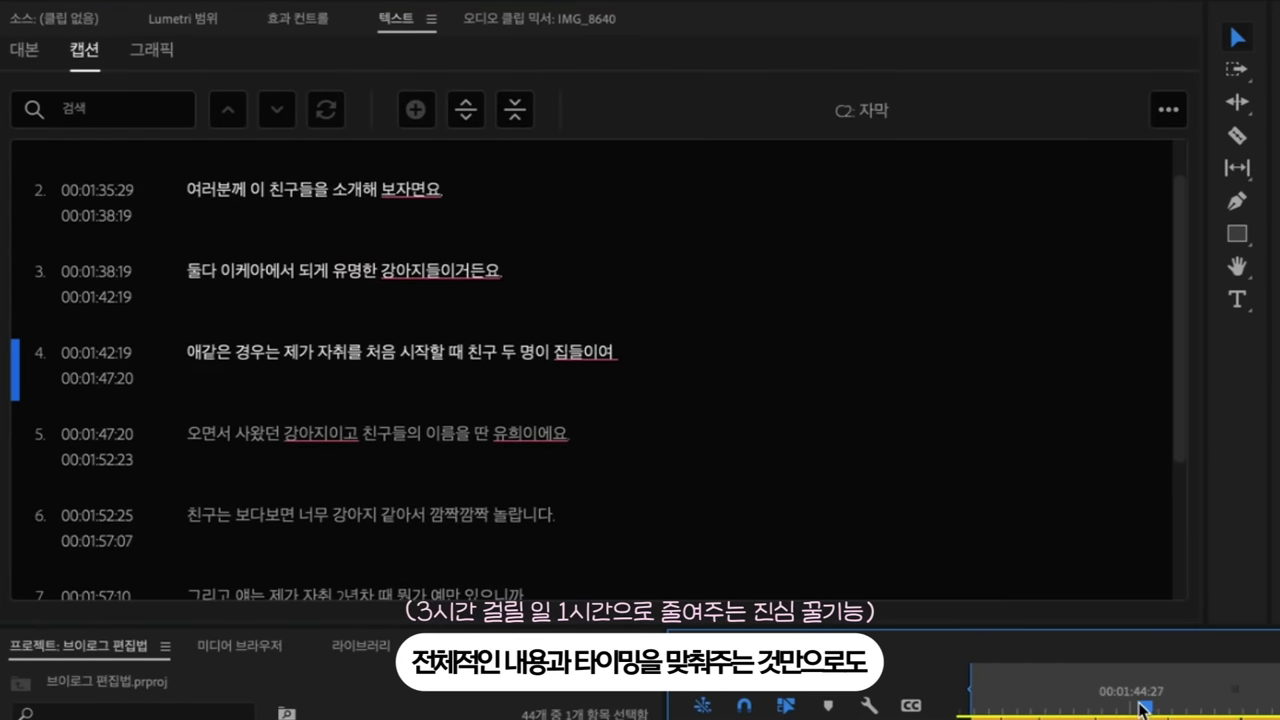
pyautogui.click(640, 352)
pyautogui.moveTo(640, 352); pyautogui.dragTo(562, 352)
pyautogui.press('BackSpace')
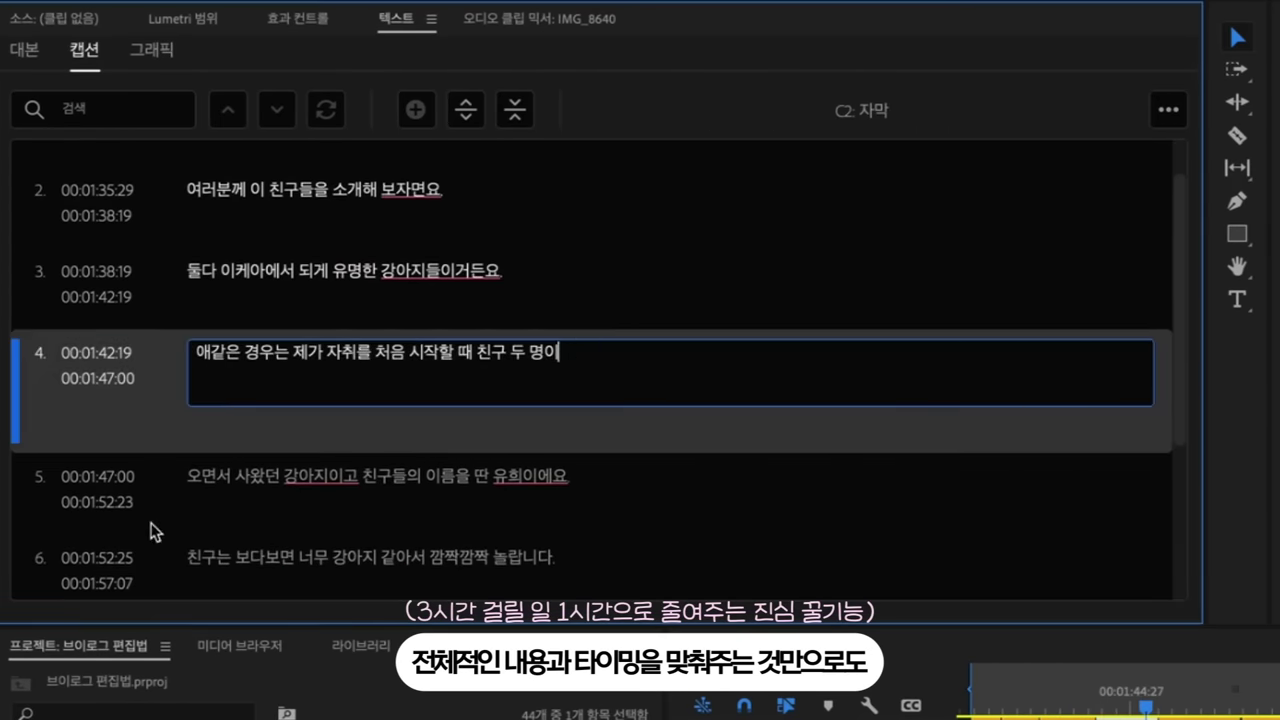
# - Insert "집들이" at the start of the fifth caption, before "오면서 사왔던", and correct the wording at its end
pyautogui.click(193, 476)
pyautogui.doubleClick(196, 360)
pyautogui.write('집들이')
pyautogui.click(591, 366)
pyautogui.press('Delete')
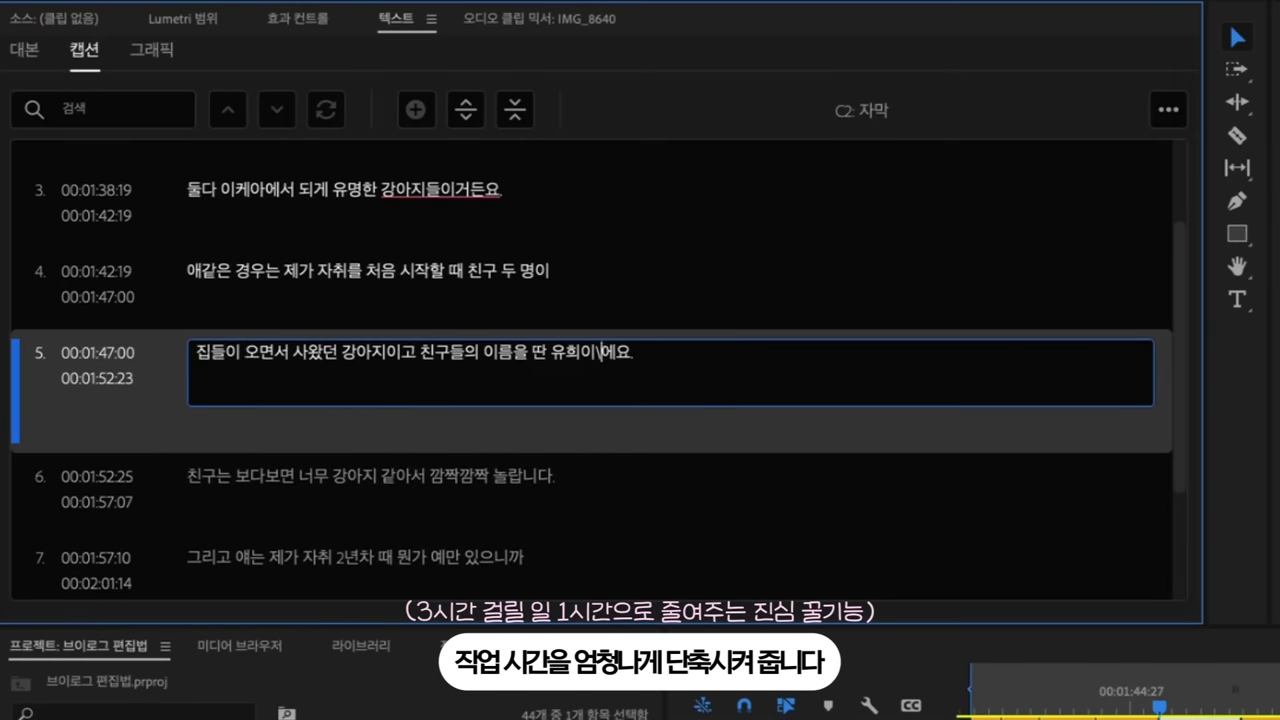
pyautogui.click(1200, 700)
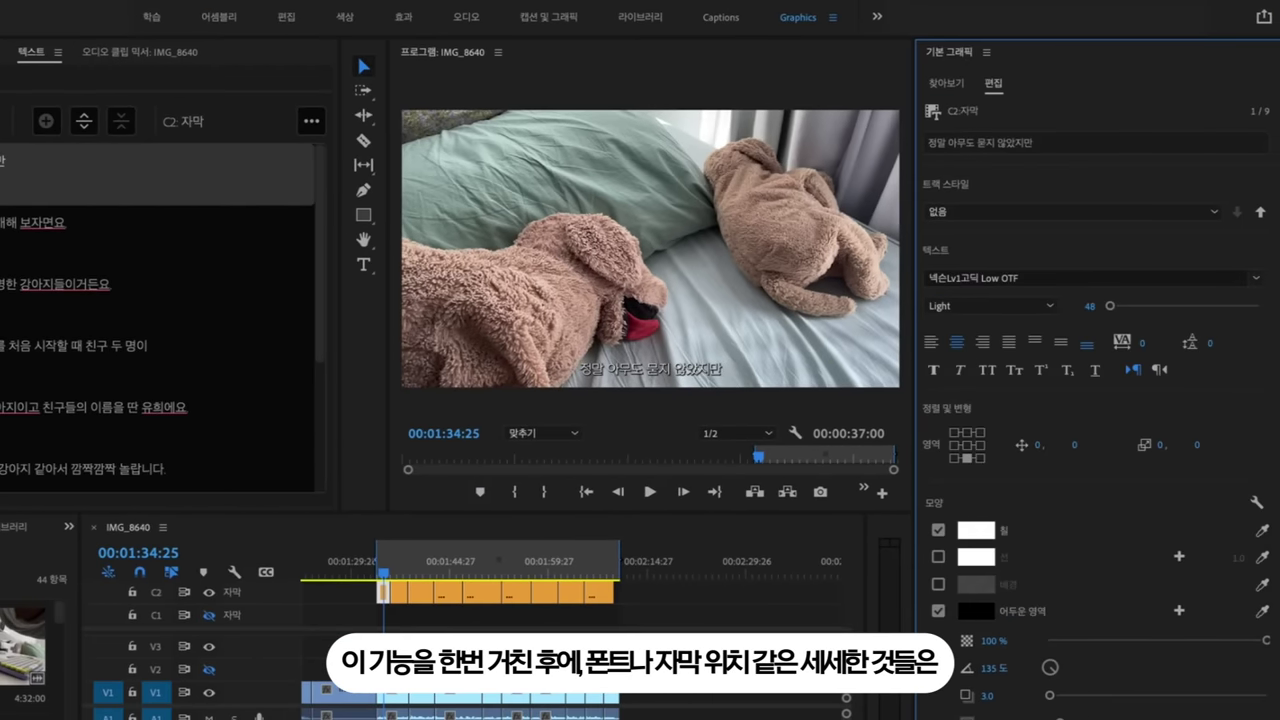
# - Shift the caption text to a vertical offset of -27 and save its formatting as a track style named "자막"
pyautogui.moveTo(1085, 451); pyautogui.dragTo(1058, 458)
pyautogui.click(1261, 213)
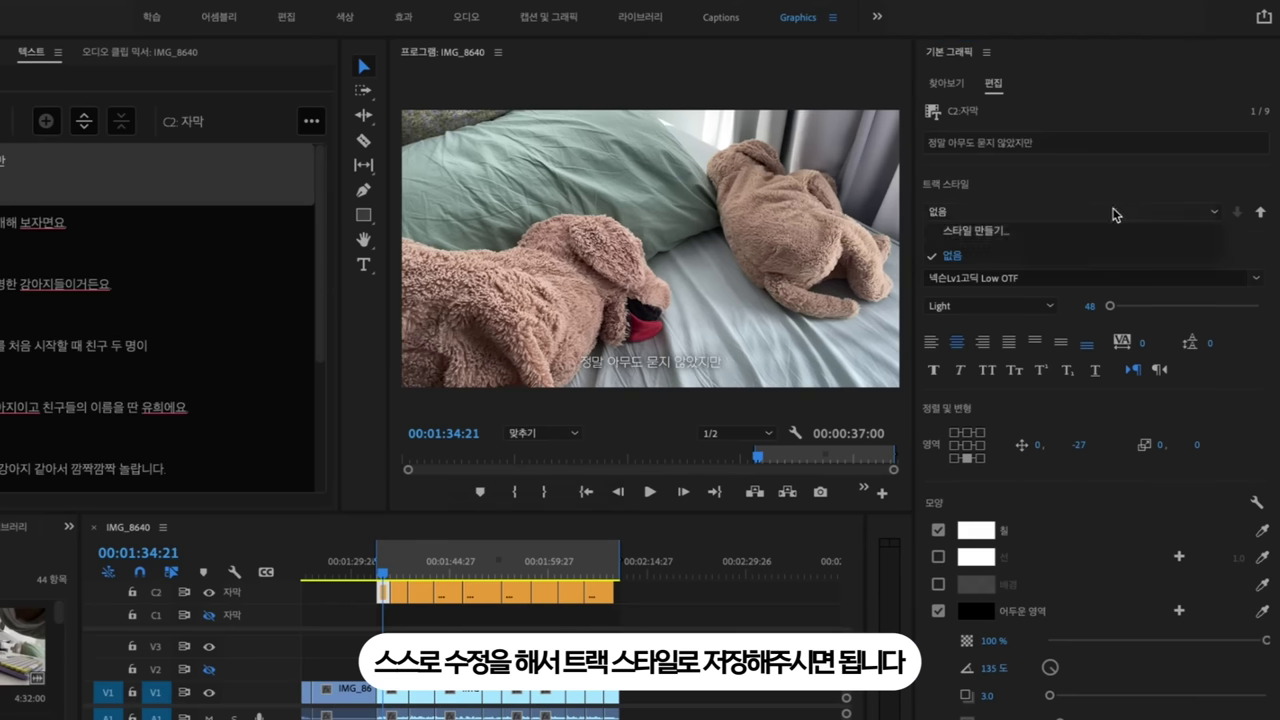
pyautogui.write('자막')
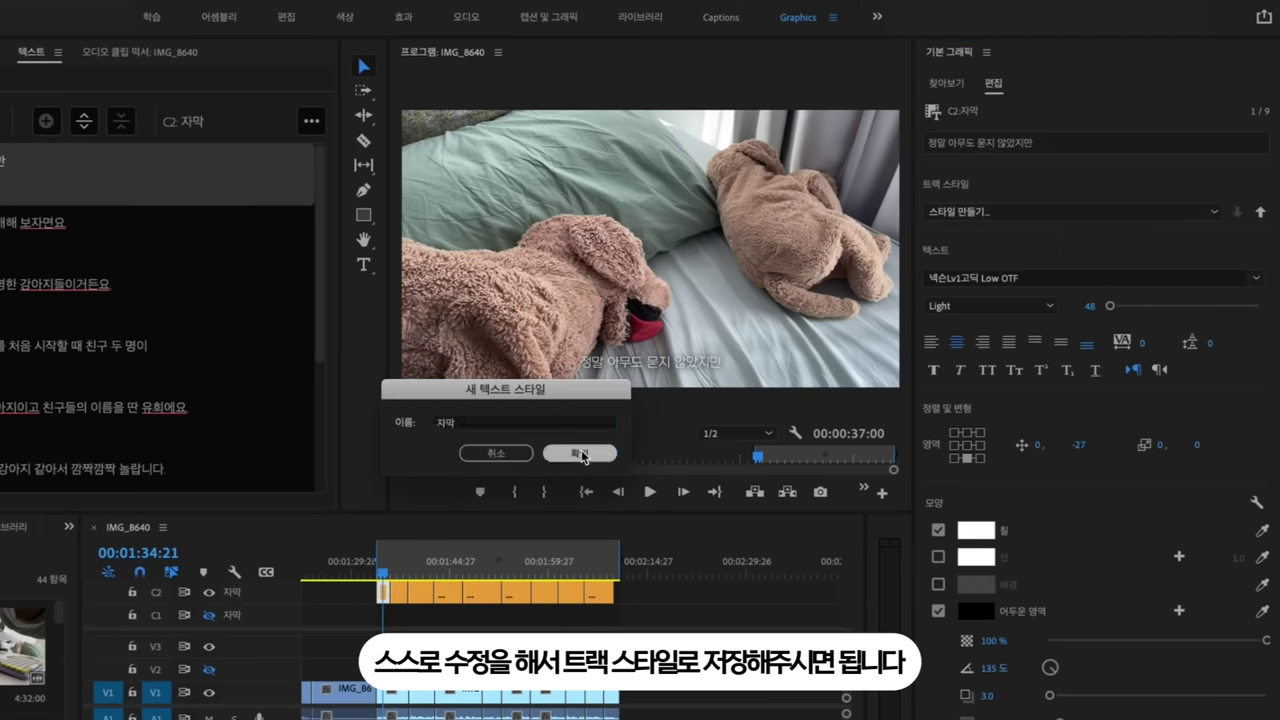
pyautogui.click(580, 454)
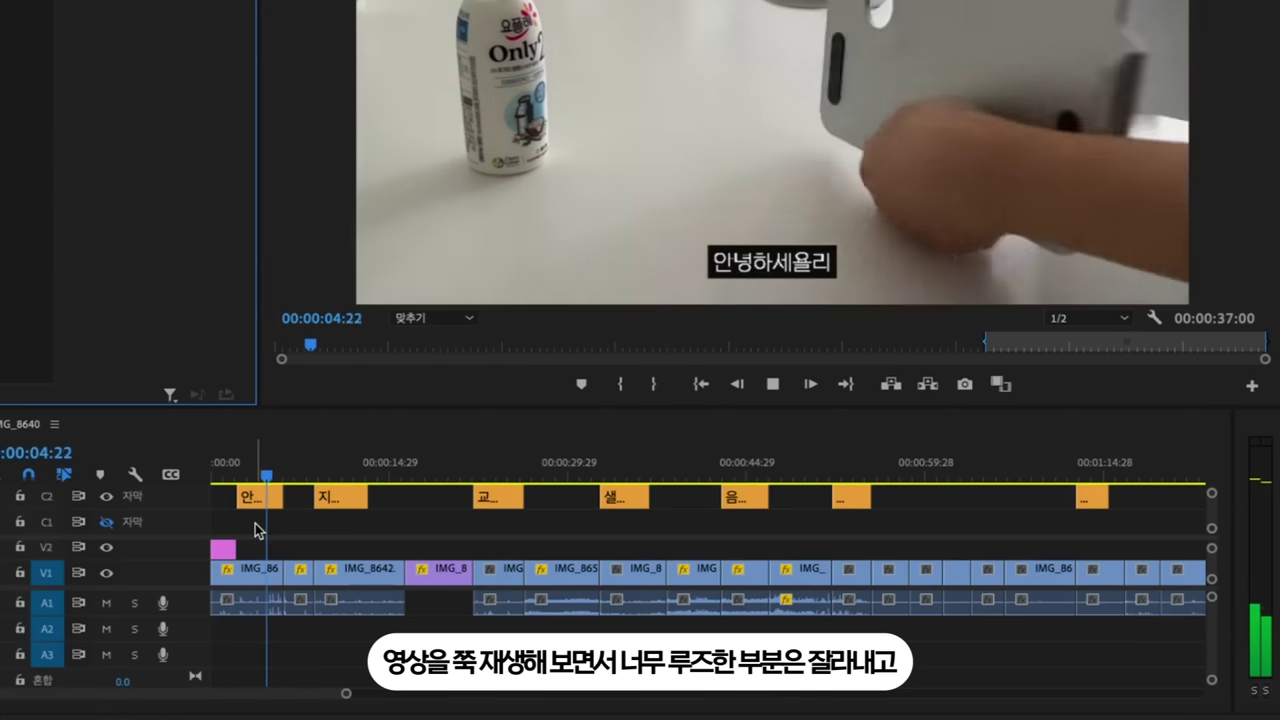
pyautogui.moveTo(264, 475); pyautogui.dragTo(273, 500)
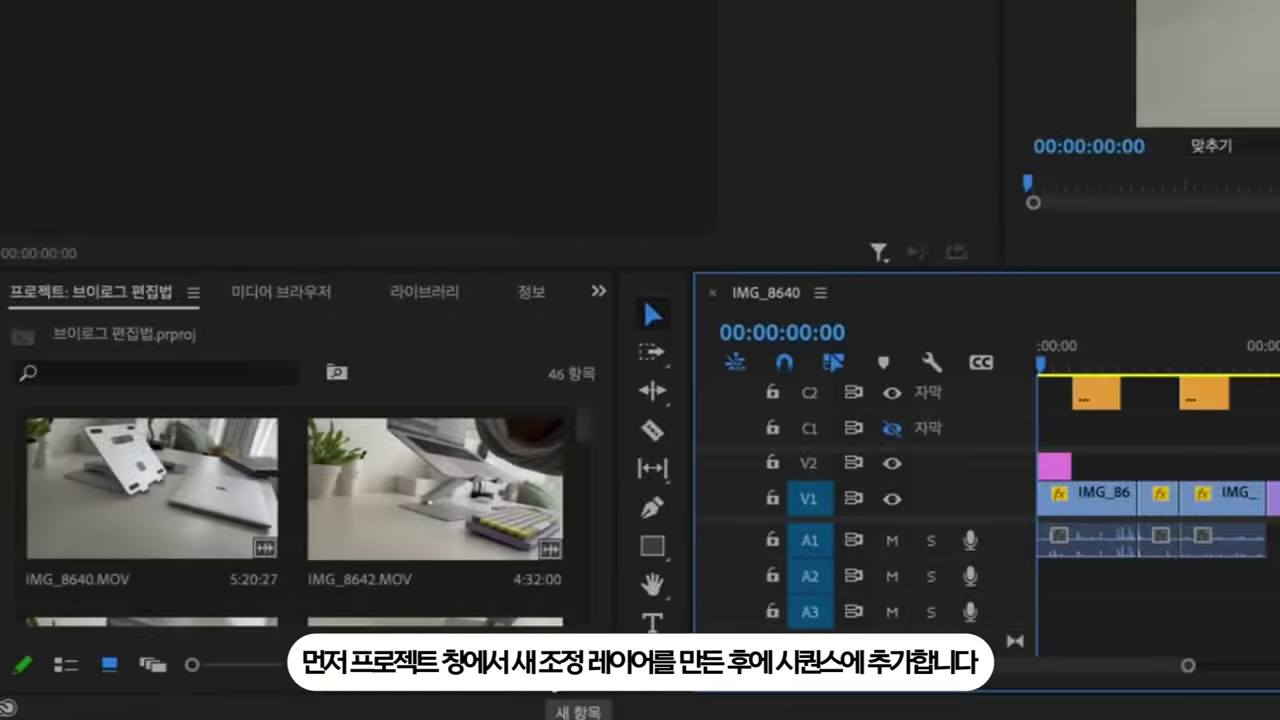
# - Create a new adjustment layer at 1920 x 1080, 23.976 fps, with square pixels
pyautogui.click(560, 665)
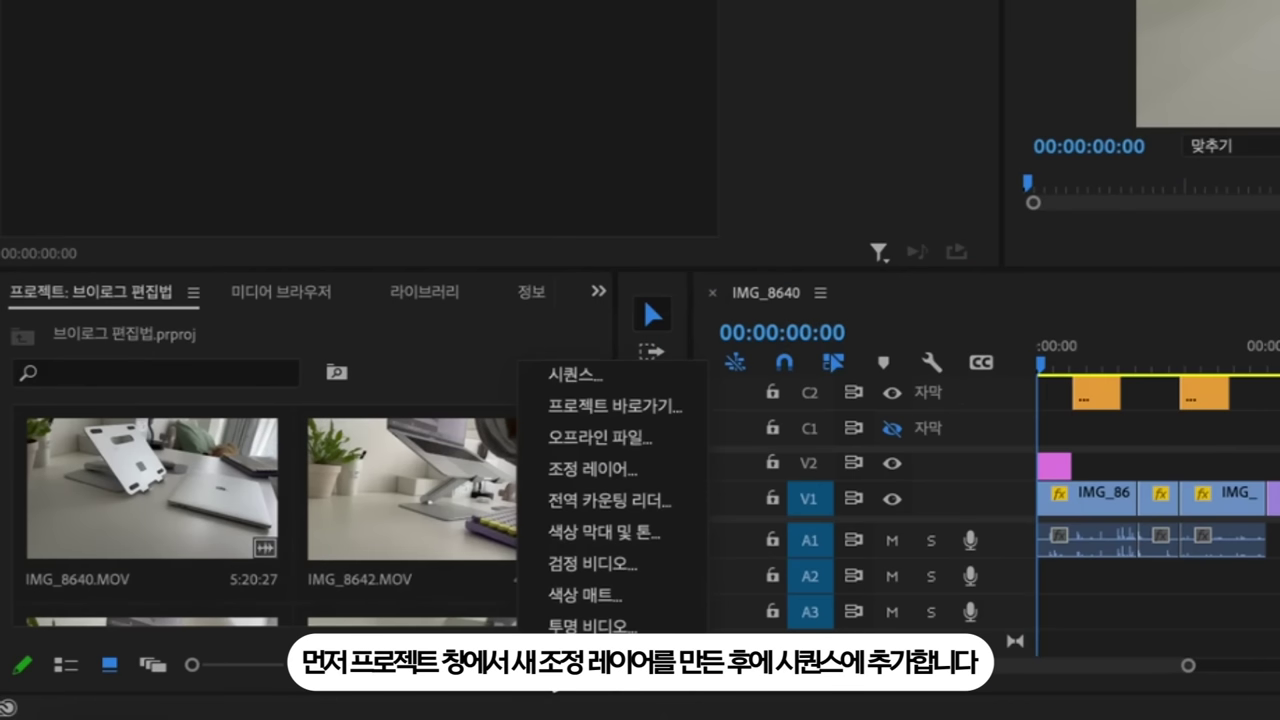
pyautogui.click(630, 465)
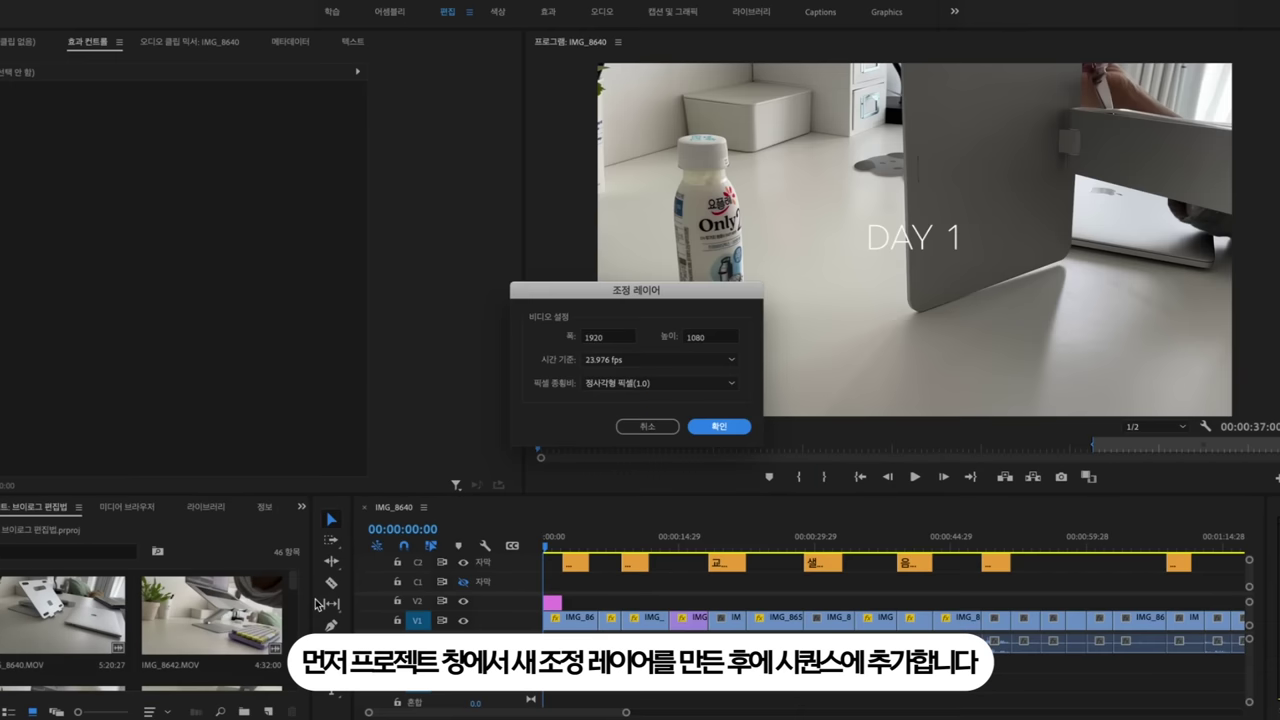
pyautogui.click(724, 429)
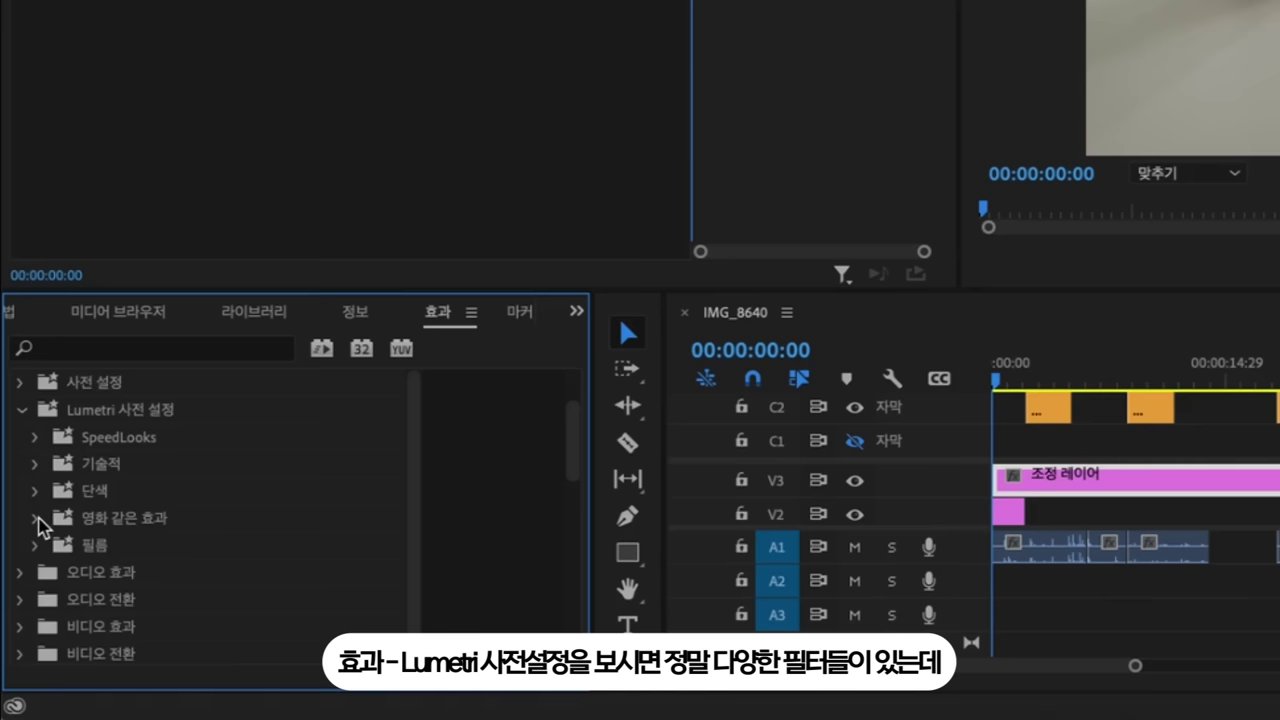
# - Apply the 2 스트립 preset from the Lumetri 영화 같은 효과 group to the adjustment layer on V3
pyautogui.click(37, 520)
pyautogui.click(137, 550)
pyautogui.moveTo(134, 550); pyautogui.dragTo(1168, 490)
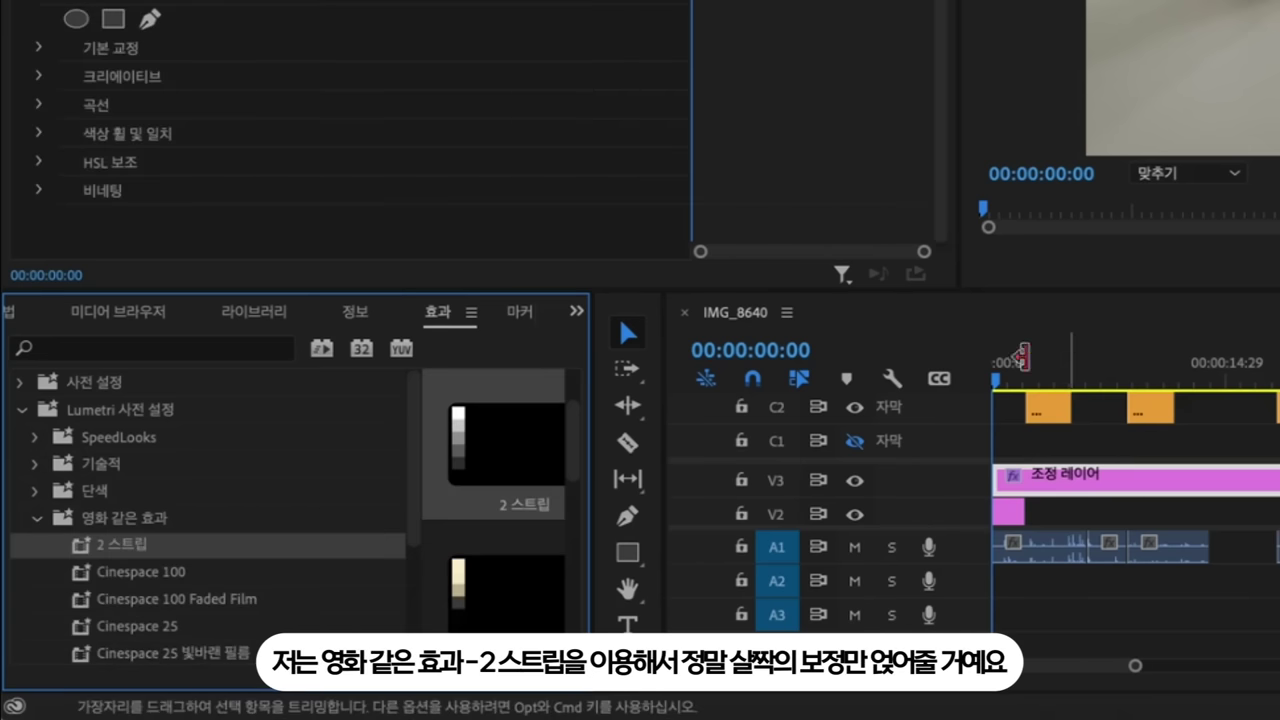
# - Raise the white RGB curve of the adjustment layer's Lumetri color slightly above its middle
pyautogui.click(38, 104)
pyautogui.scroll(-3, 223, 104)
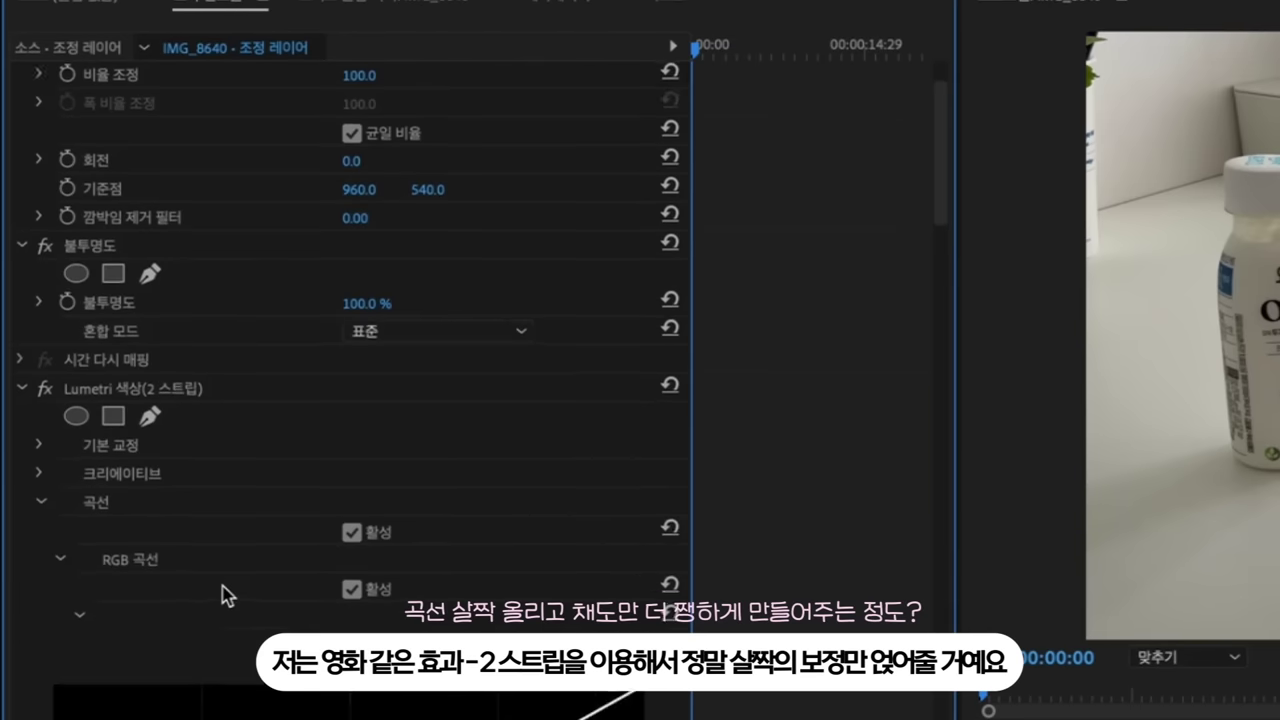
pyautogui.scroll(-5, 222, 595)
pyautogui.moveTo(400, 358); pyautogui.dragTo(418, 316)
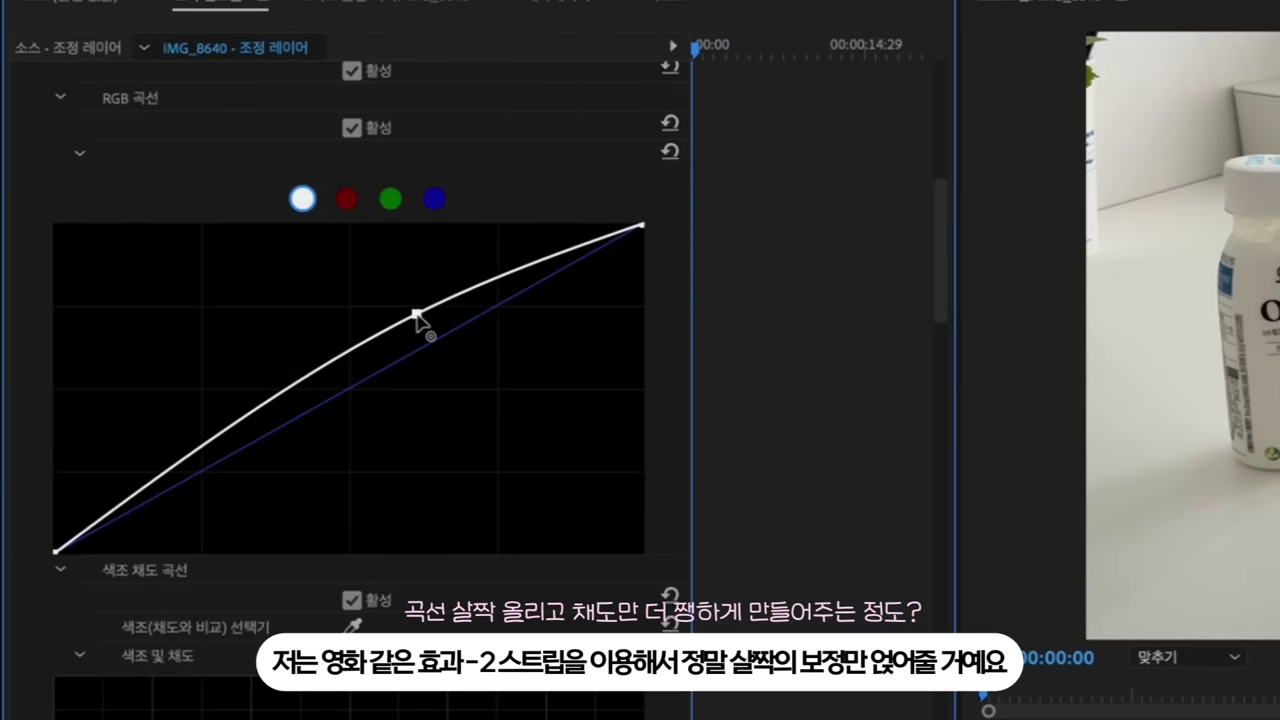
# - Increase the saturation (채도) in the adjustment layer's 기본 교정 settings and preview the graded footage
pyautogui.scroll(4, 514, 223)
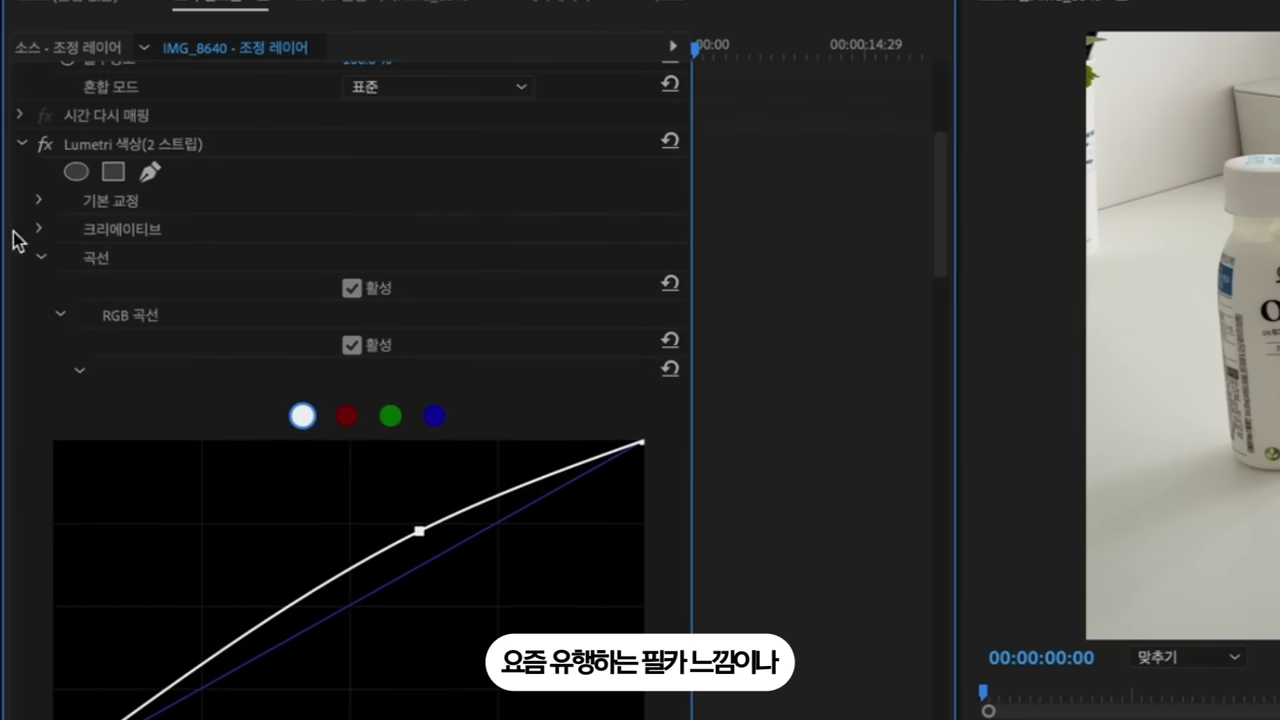
pyautogui.click(38, 201)
pyautogui.scroll(-2, 350, 553)
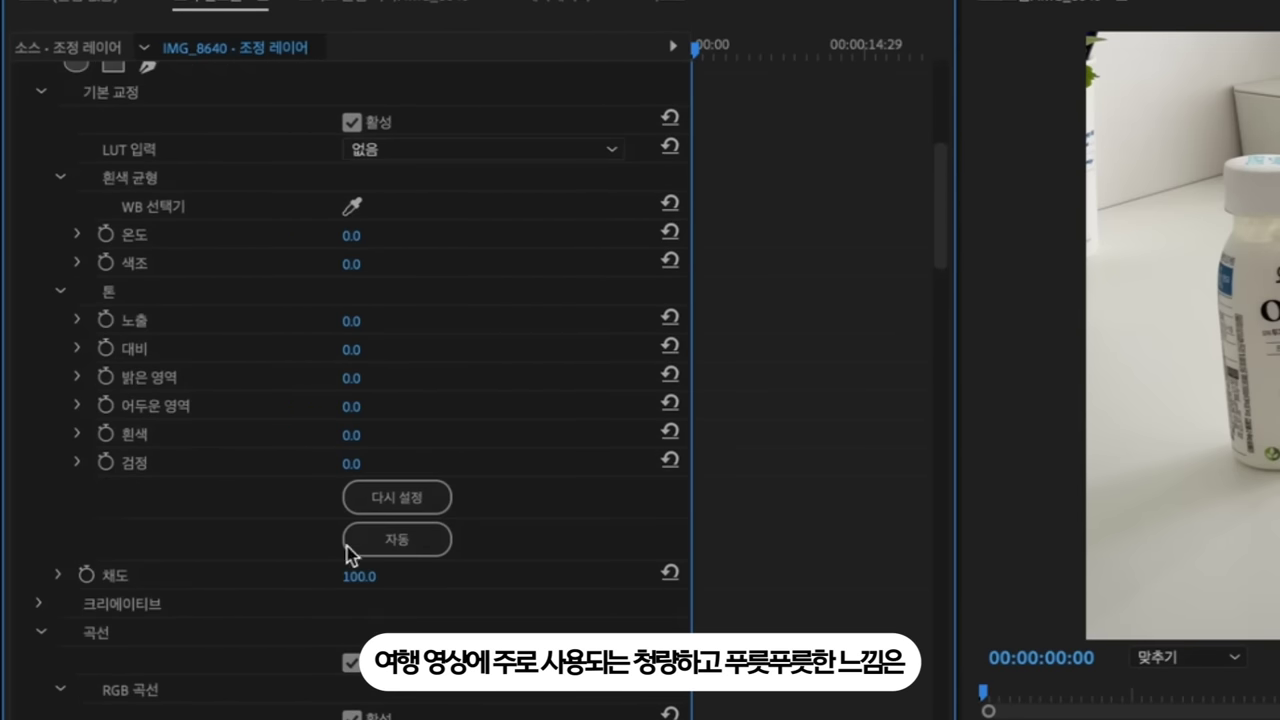
pyautogui.moveTo(358, 587); pyautogui.dragTo(365, 587)
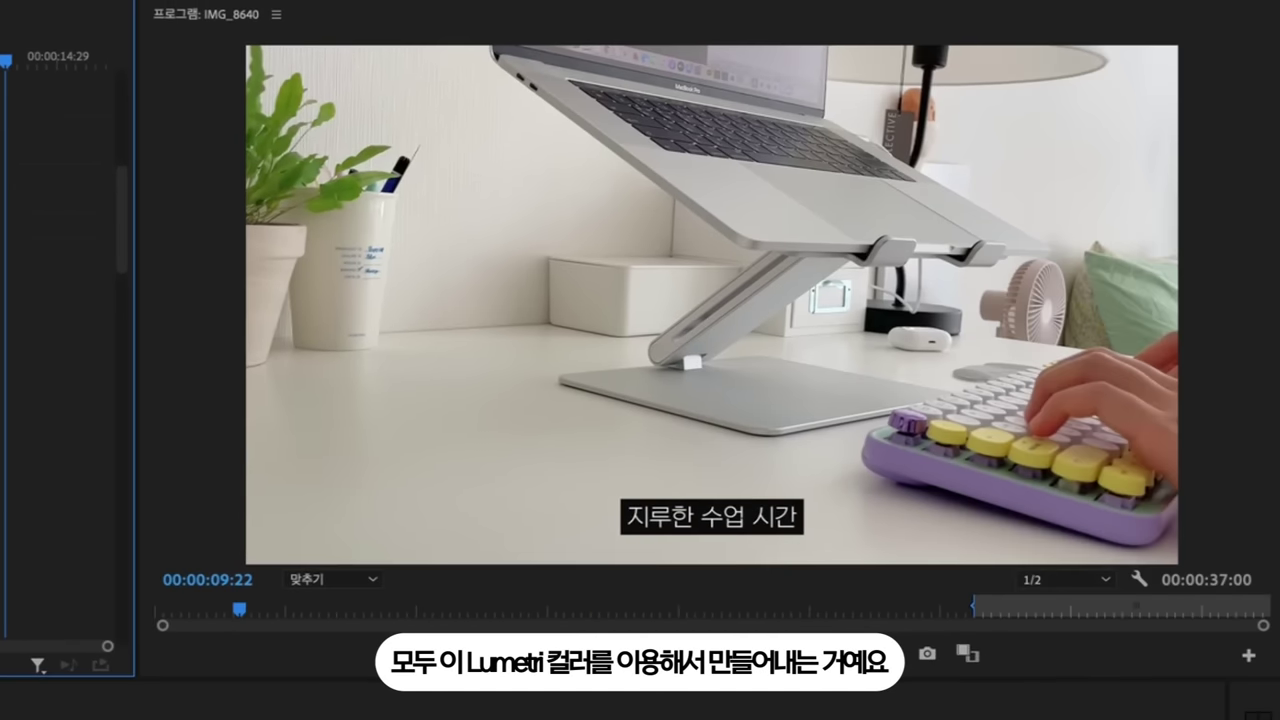
pyautogui.moveTo(900, 719); pyautogui.dragTo(1020, 719)
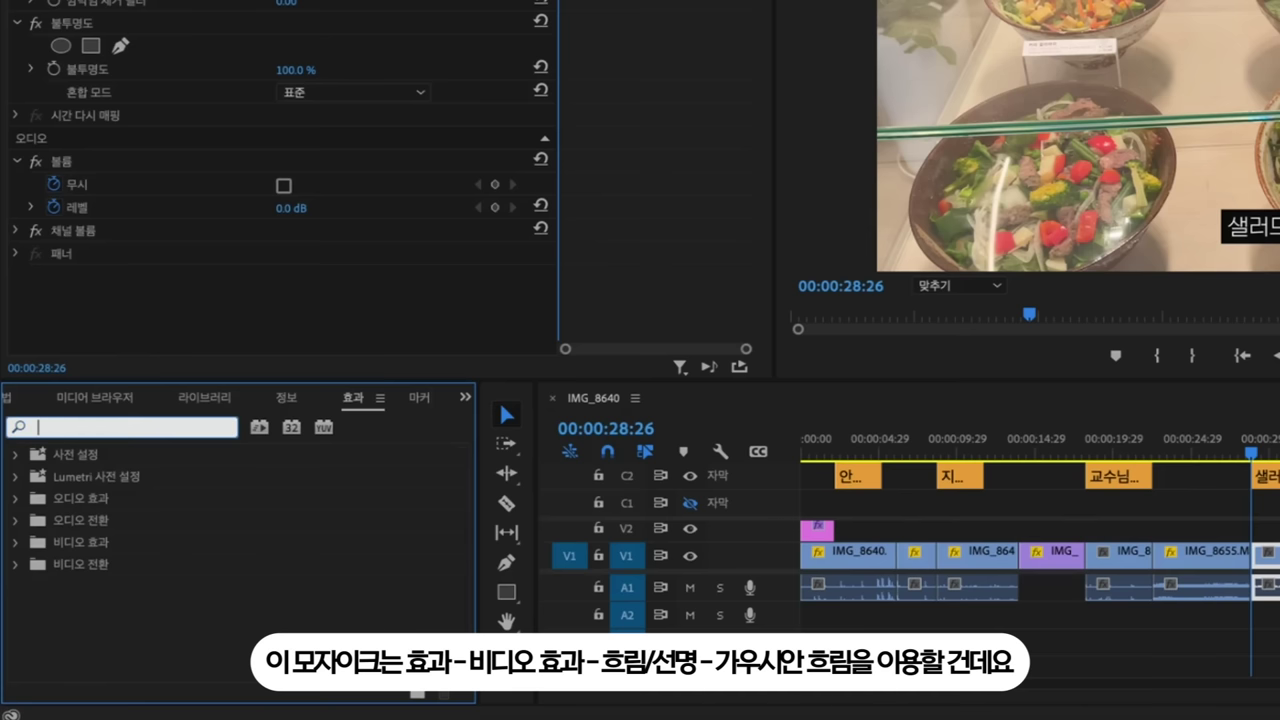
# - Find the effect with the search "가우시안" and apply 가우시안 흐림 to the salad clip at 00:00:28:26
pyautogui.write('가우시안')
pyautogui.click(110, 651)
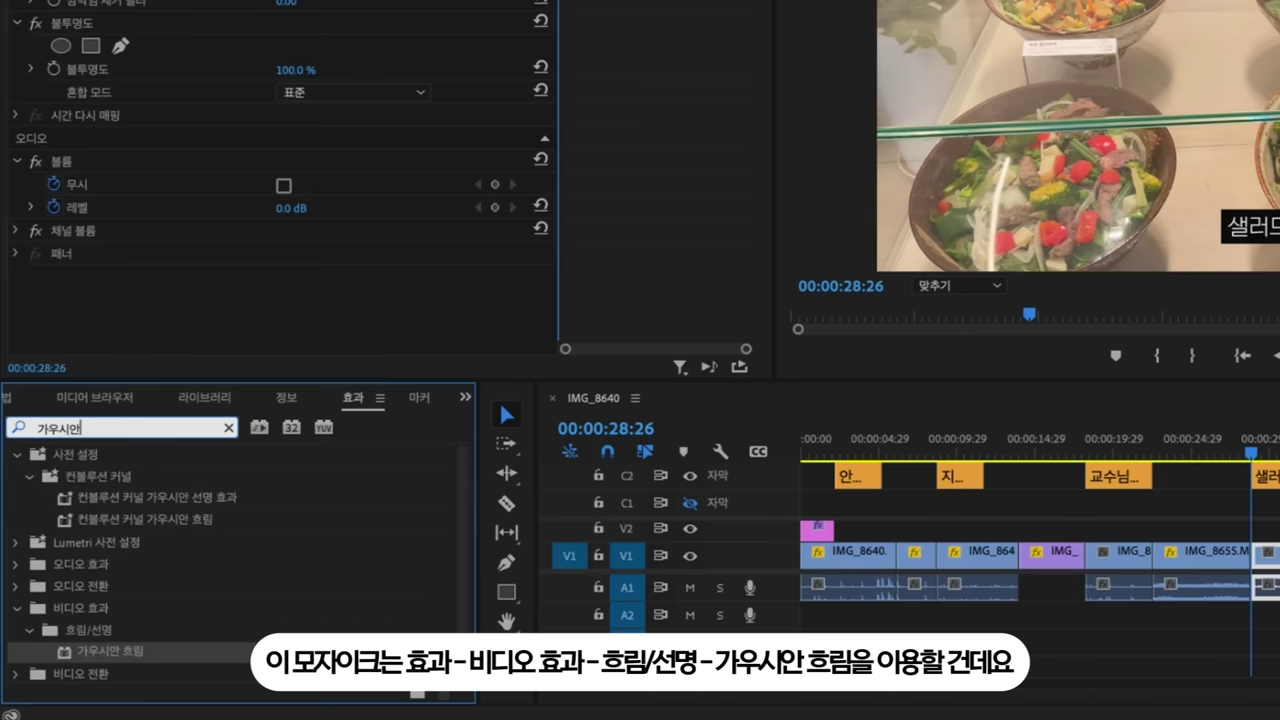
pyautogui.moveTo(128, 656); pyautogui.dragTo(1246, 560)
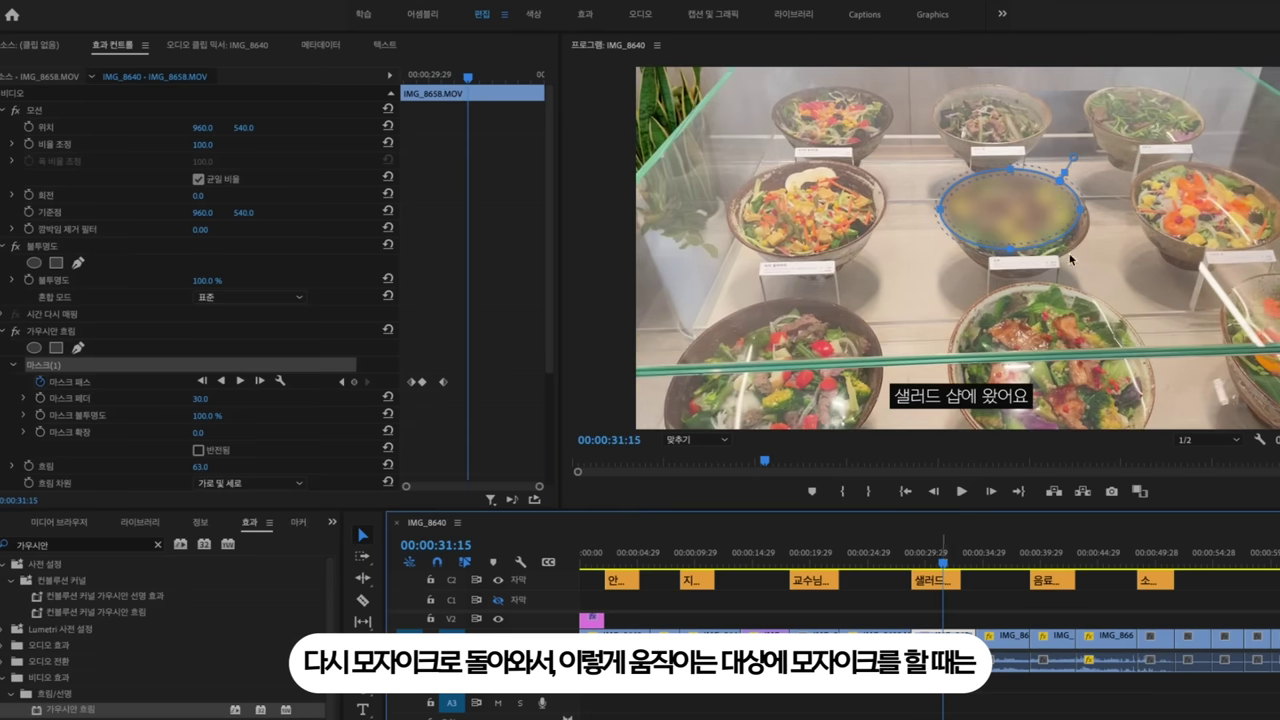
# - Reshape and reposition the blur mask over the middle salad bowl at 00:00:31:15, 00:00:32:15 and one further point to keyframe its path manually
pyautogui.moveTo(1089, 215); pyautogui.dragTo(1094, 215)
pyautogui.moveTo(1016, 255); pyautogui.dragTo(1016, 263)
pyautogui.moveTo(943, 563); pyautogui.dragTo(954, 563)
pyautogui.moveTo(996, 236); pyautogui.dragTo(975, 249)
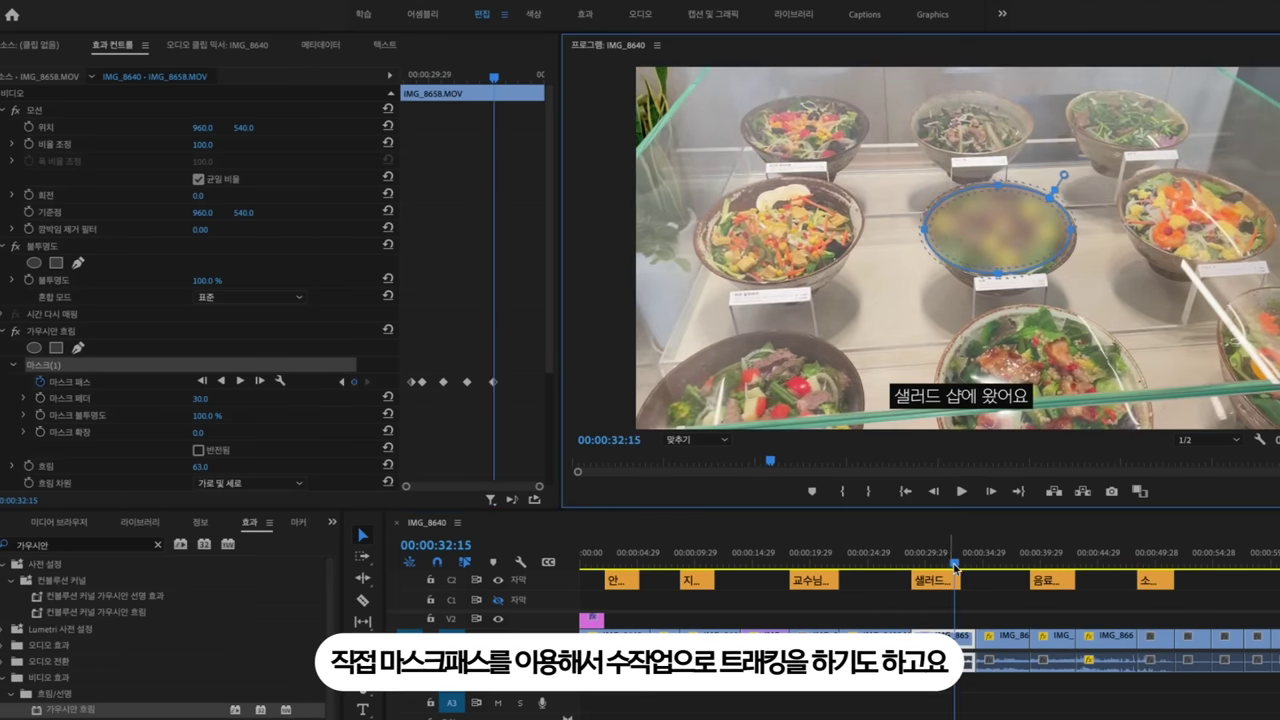
pyautogui.moveTo(954, 563); pyautogui.dragTo(958, 563)
pyautogui.moveTo(986, 251); pyautogui.dragTo(988, 285)
pyautogui.moveTo(1056, 231); pyautogui.dragTo(1062, 238)
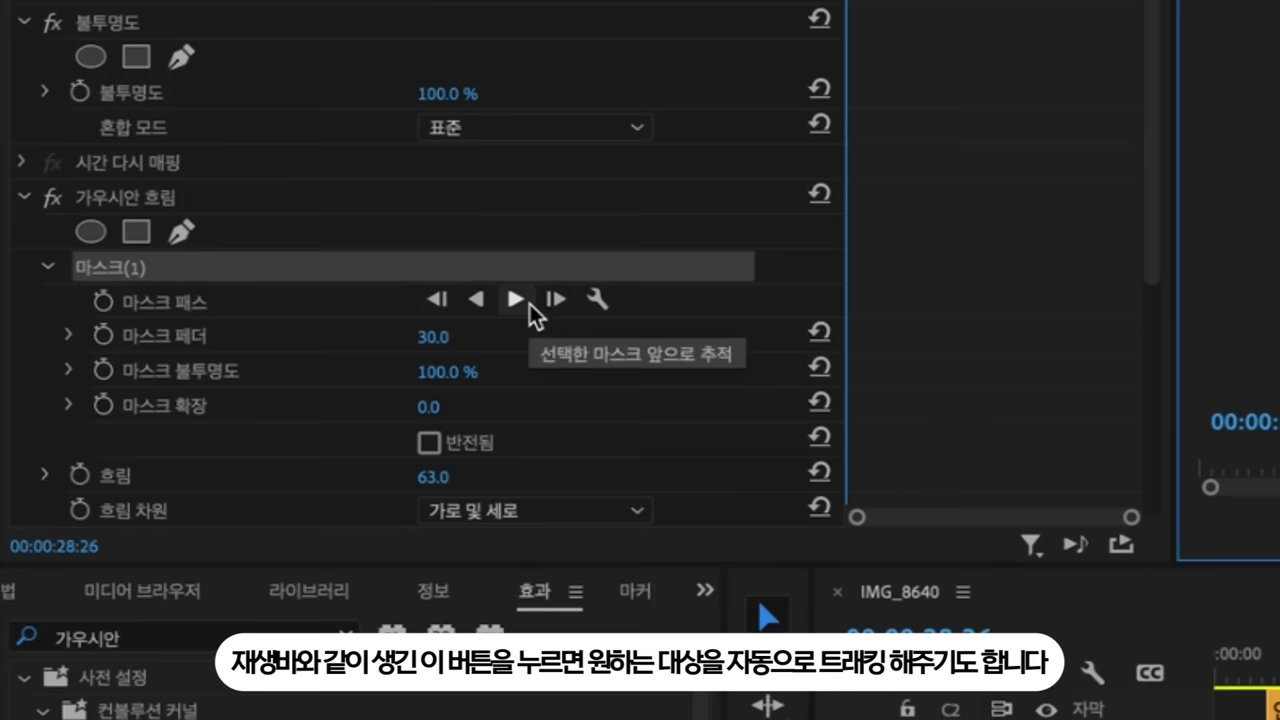
# - Track the selected Gaussian blur mask forward automatically from 00:00:28:26
pyautogui.click(241, 381)
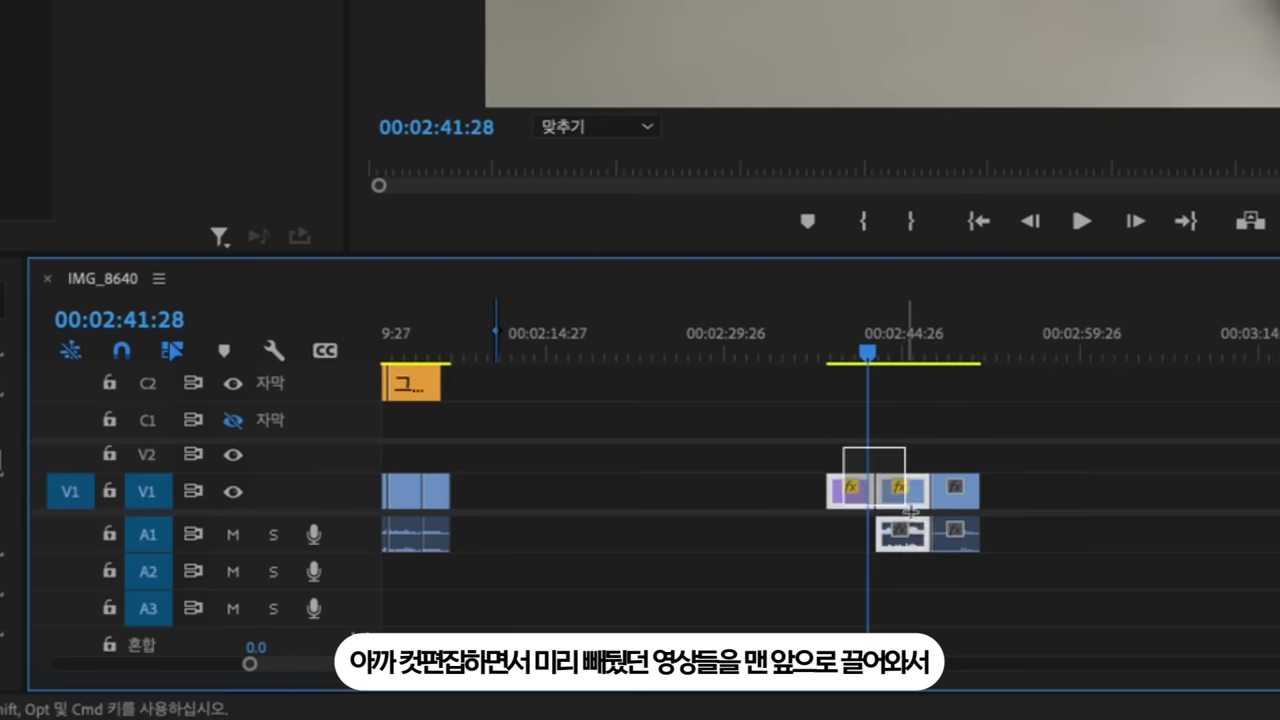
# - Move the three set-aside clips around 00:02:41:28 to the very beginning of the sequence
pyautogui.moveTo(900, 490)
pyautogui.mouseDown()
pyautogui.moveTo(905, 500)
pyautogui.moveTo(900, 490)
pyautogui.mouseUp()
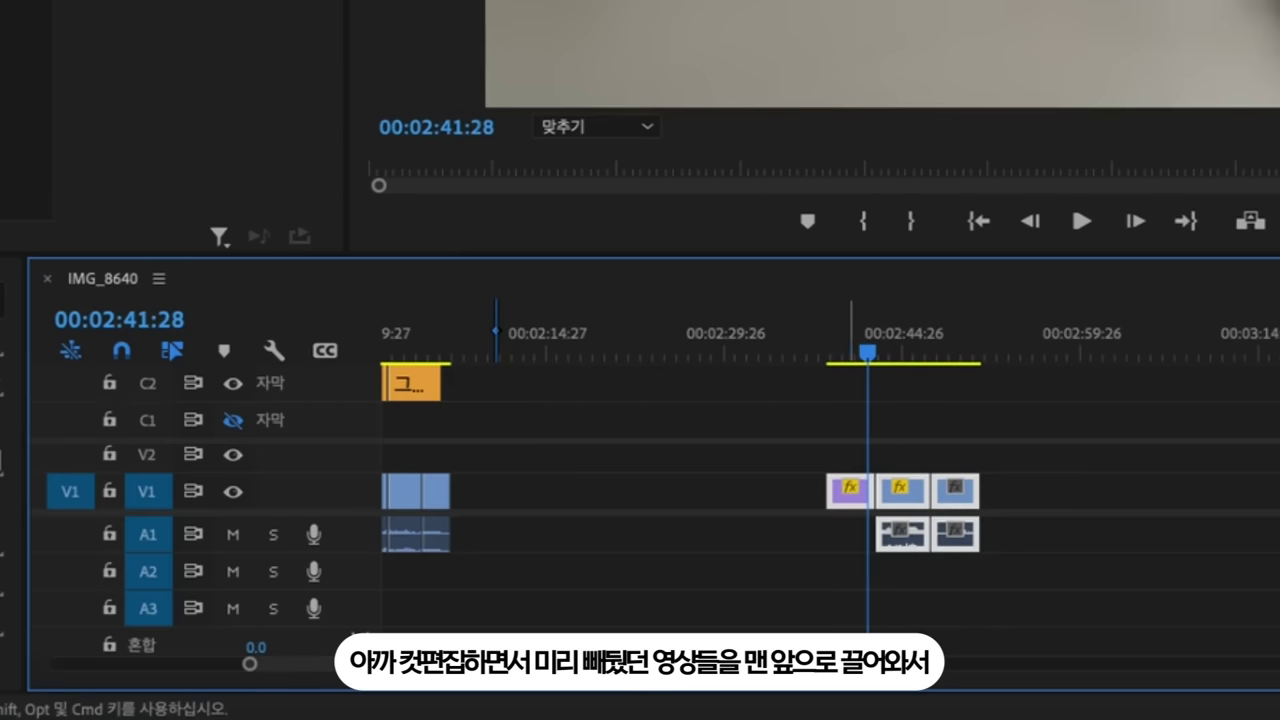
pyautogui.moveTo(595, 664); pyautogui.dragTo(1265, 664)
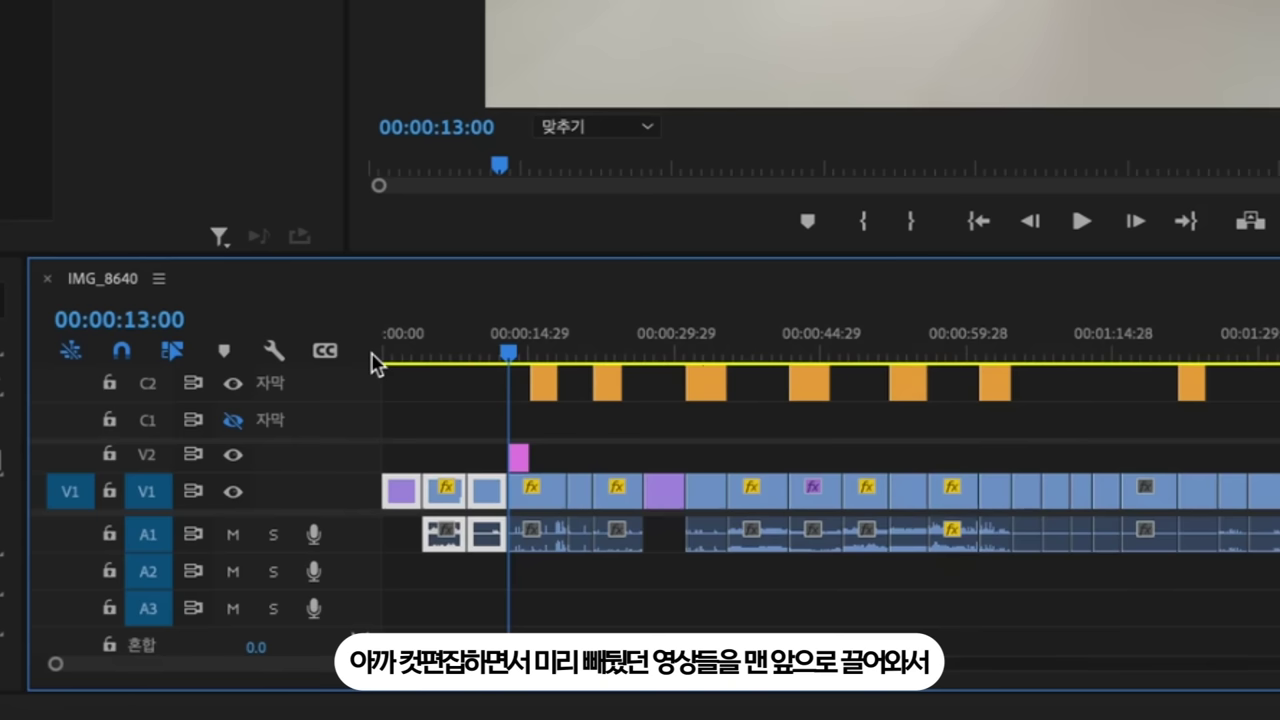
# - Ripple-trim the three intro clips at the start of the sequence down to short highlights, closing the gaps
pyautogui.click(399, 356)
pyautogui.press('q')
pyautogui.click(402, 503)
pyautogui.press('space')
pyautogui.press('space')
pyautogui.press('w')
pyautogui.press('space')
pyautogui.press('space')
pyautogui.press('w')
pyautogui.click(447, 347)
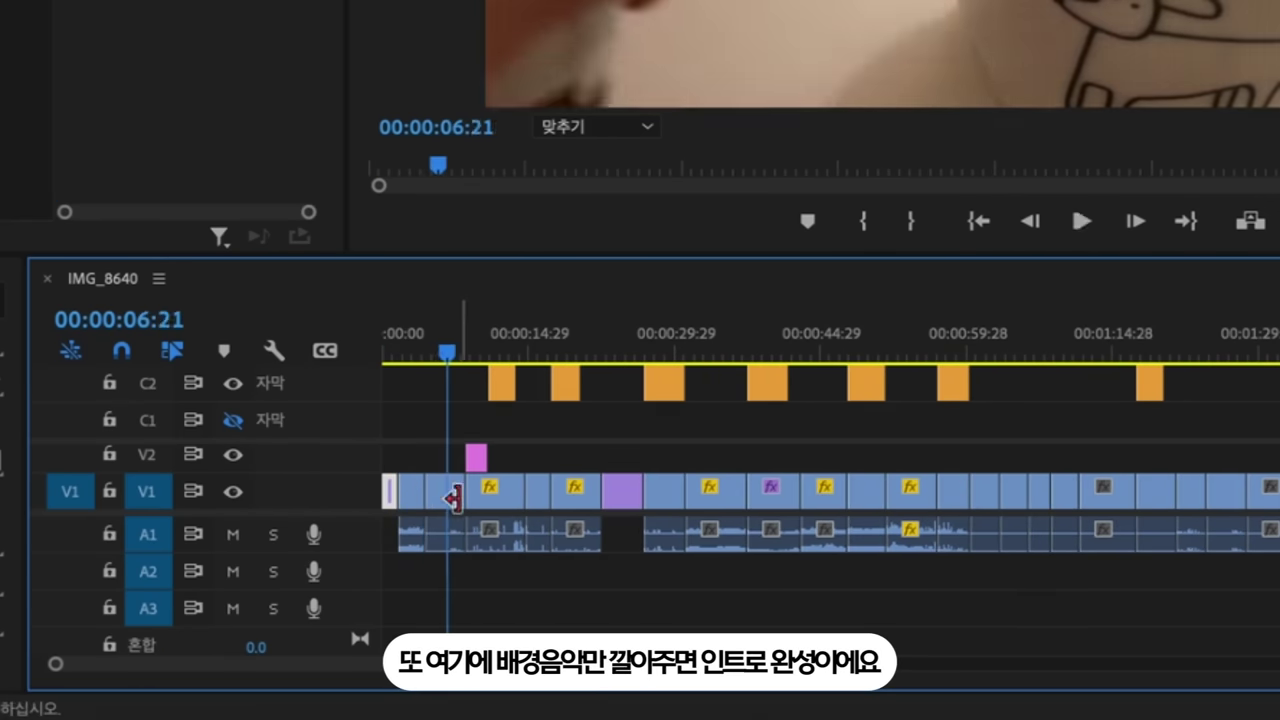
pyautogui.press('w')
# - Enlarge the "VLOG" title at the start of the sequence, center it in the frame and play the intro
pyautogui.click(402, 355)
pyautogui.moveTo(396, 355); pyautogui.dragTo(383, 356)
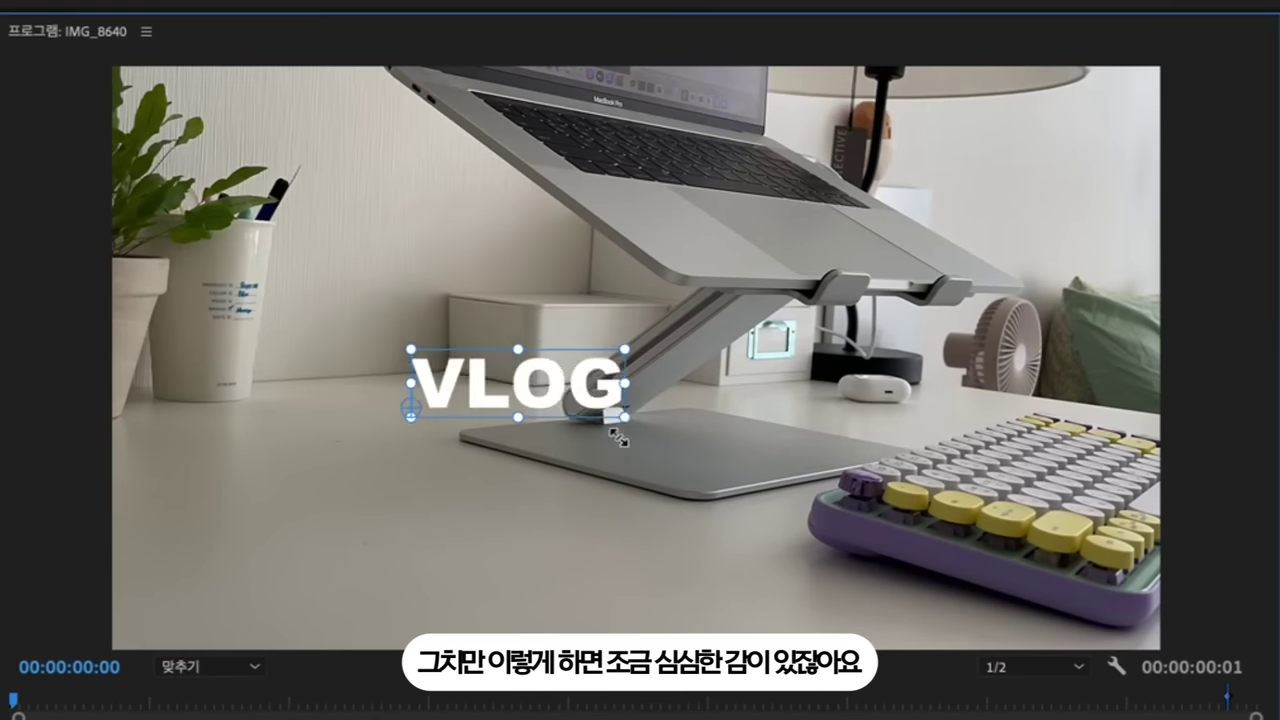
pyautogui.moveTo(618, 437); pyautogui.dragTo(772, 400)
pyautogui.press('space')
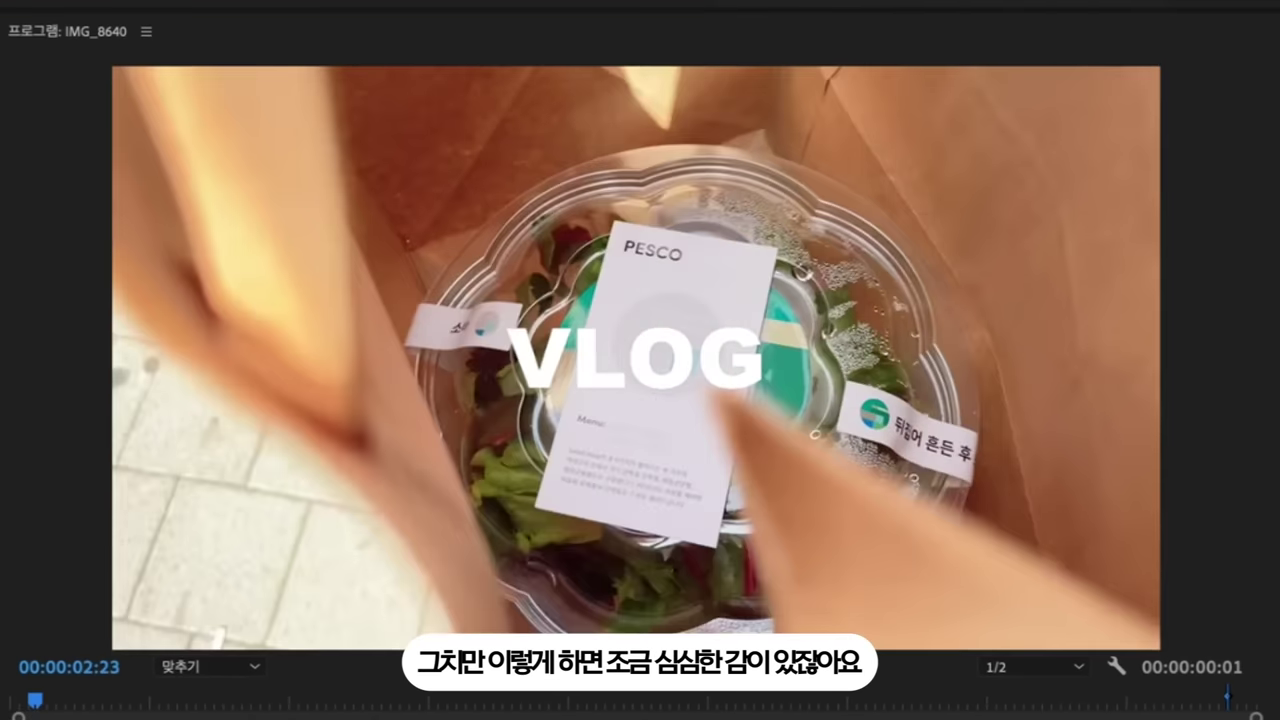